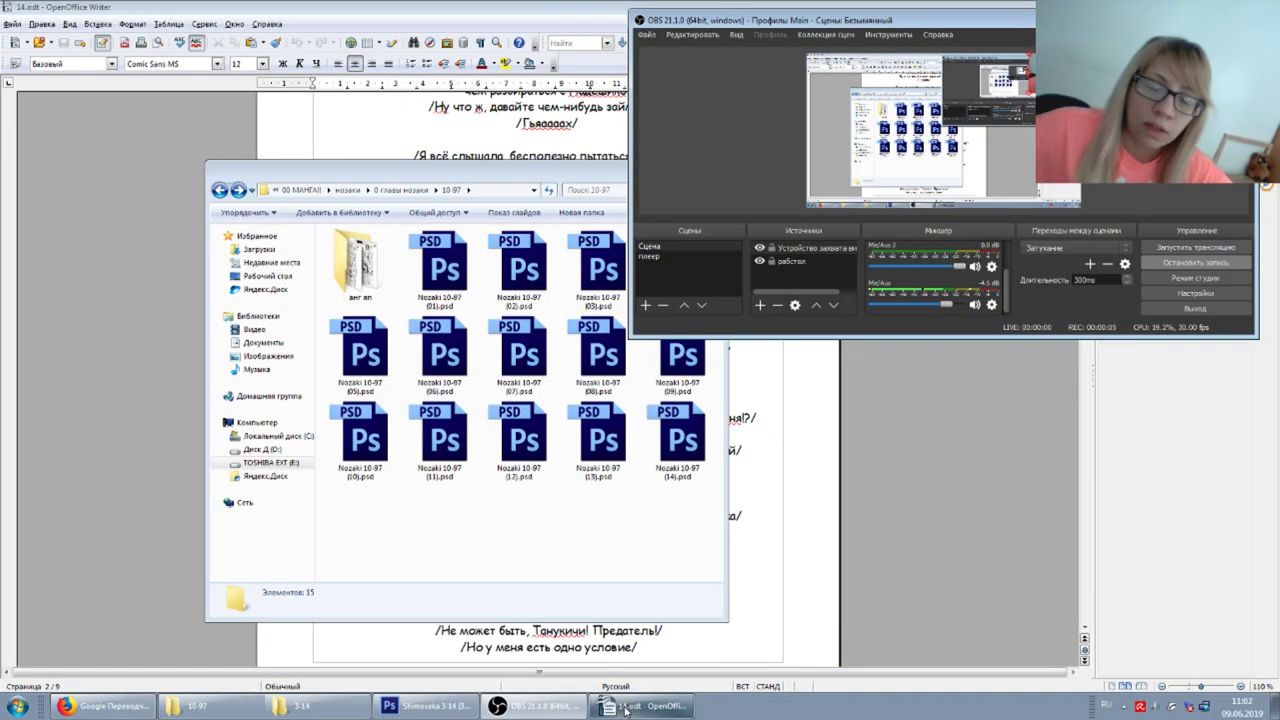
# Glance at the 14.odt translation script, then bring the manga page up in Photoshop.
pyautogui.click(626, 710)
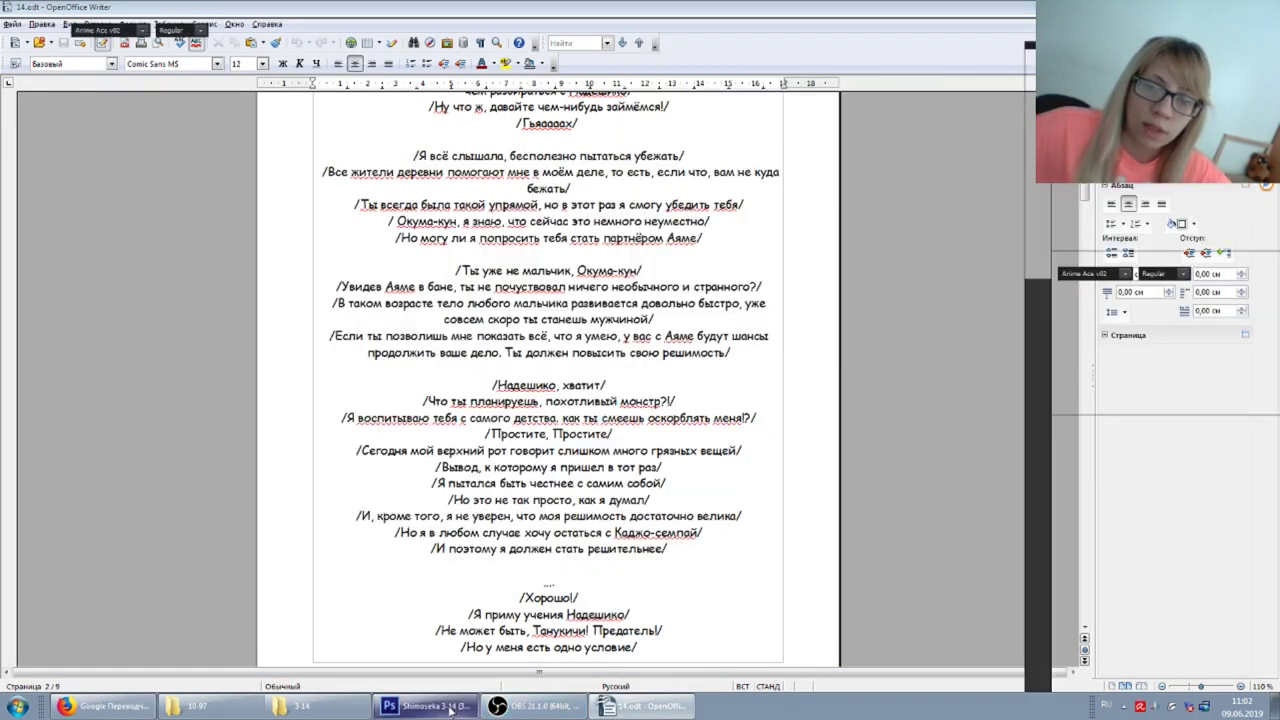
pyautogui.click(450, 708)
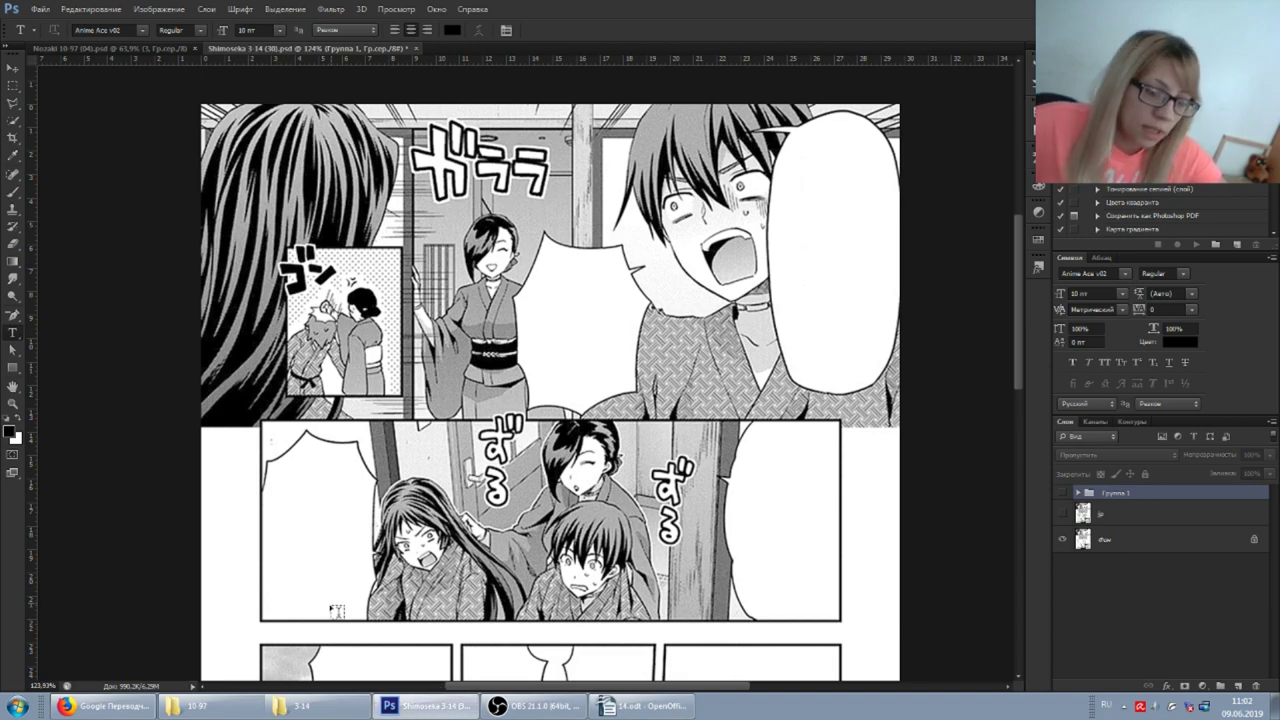
# Zoom in and out across the manga page, then return to the 14.odt script.
pyautogui.scroll(-5, 607, 355)
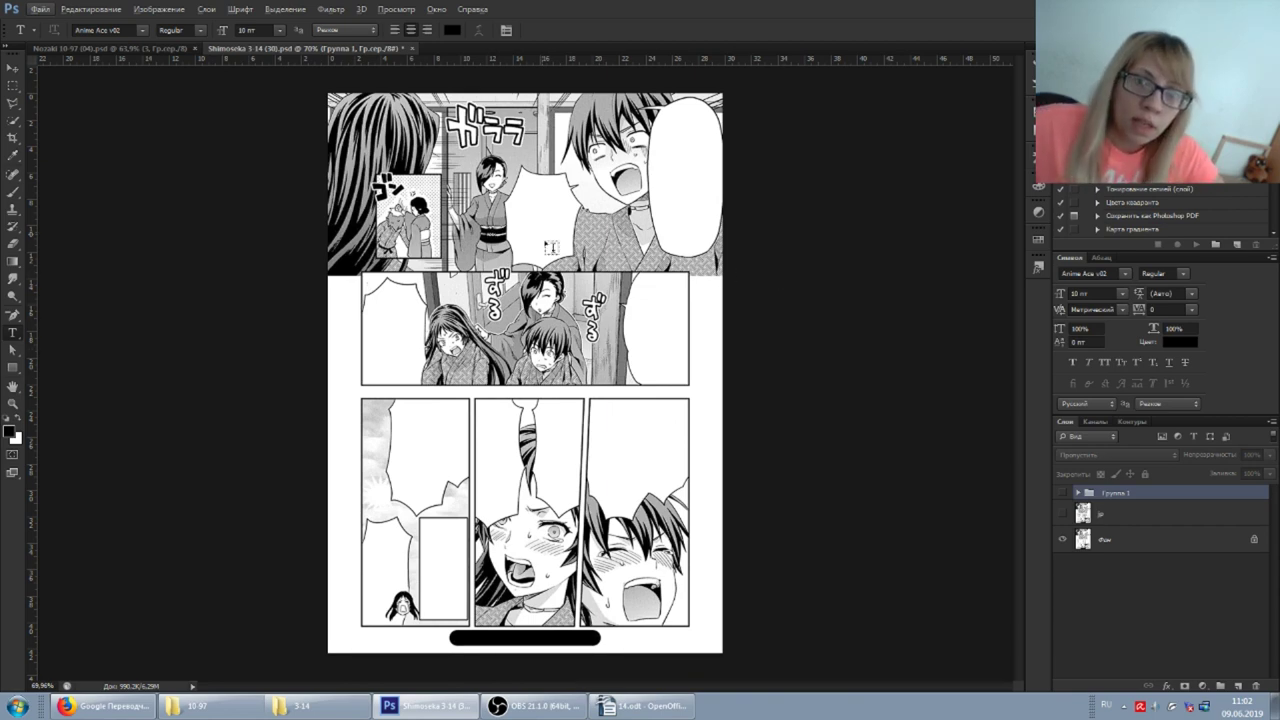
pyautogui.scroll(2, 617, 146)
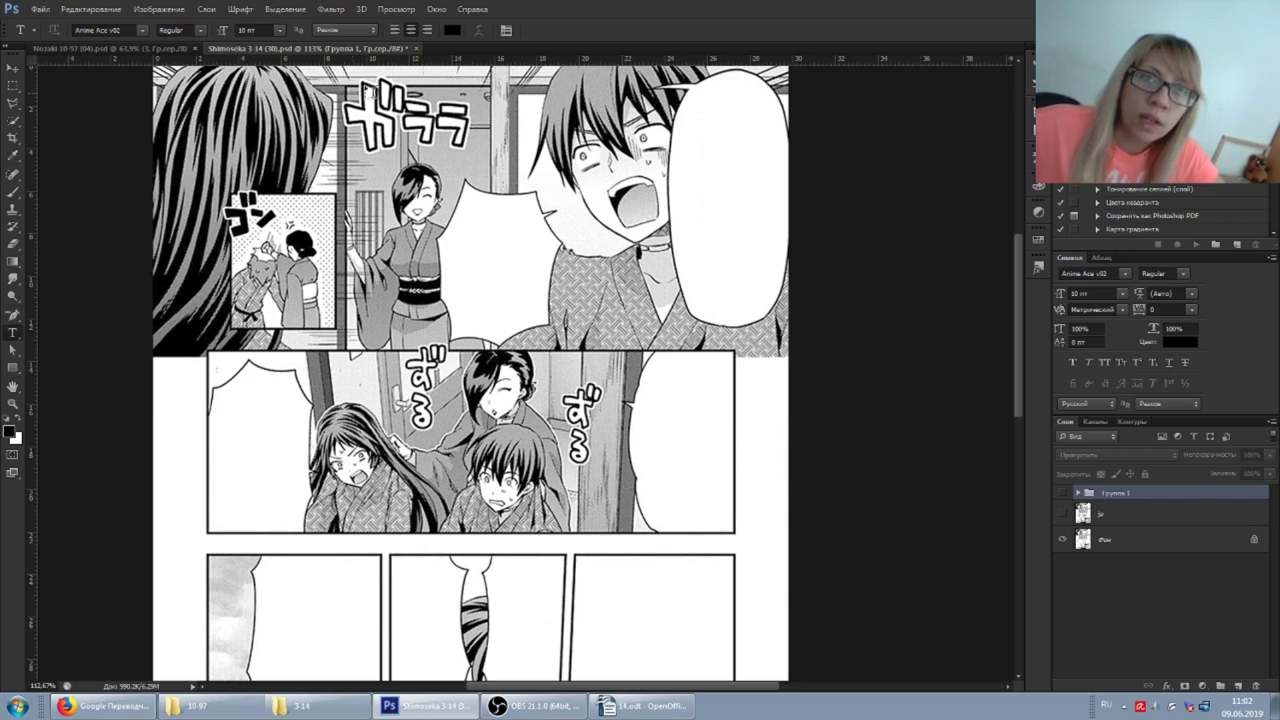
pyautogui.scroll(1, 392, 142)
pyautogui.scroll(2, 390, 160)
pyautogui.scroll(1, 385, 233)
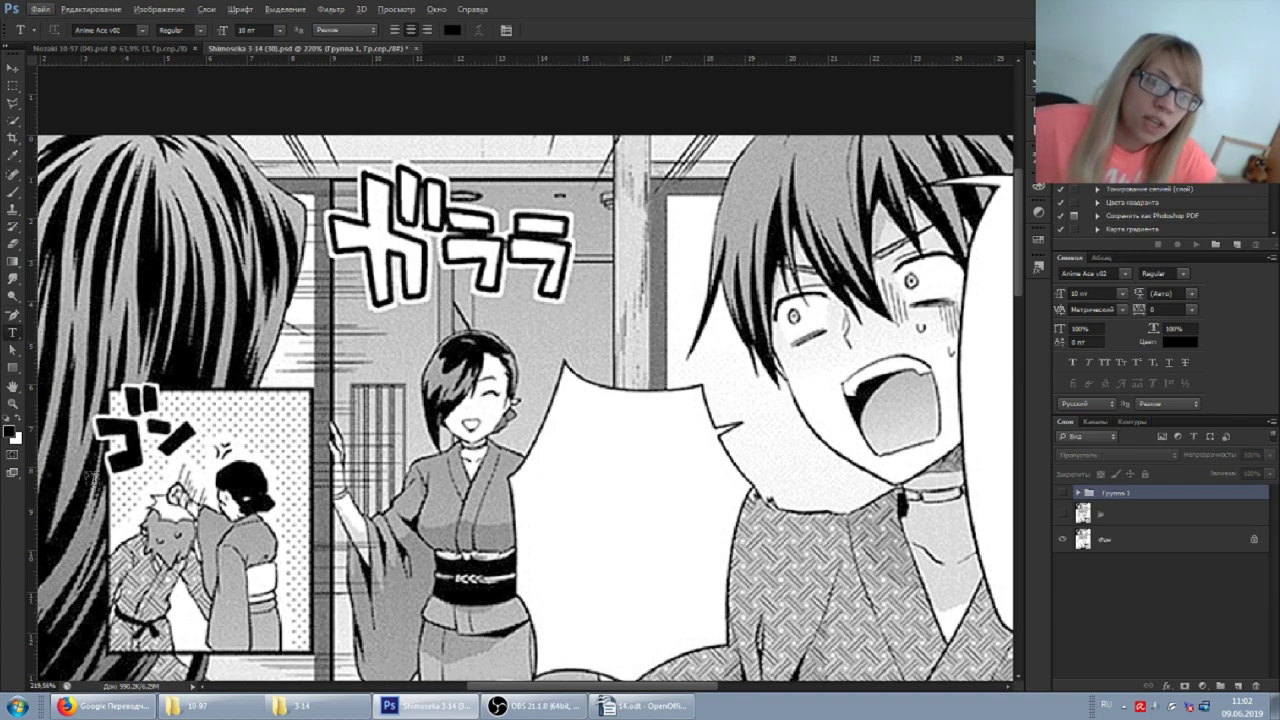
pyautogui.scroll(-3, 200, 440)
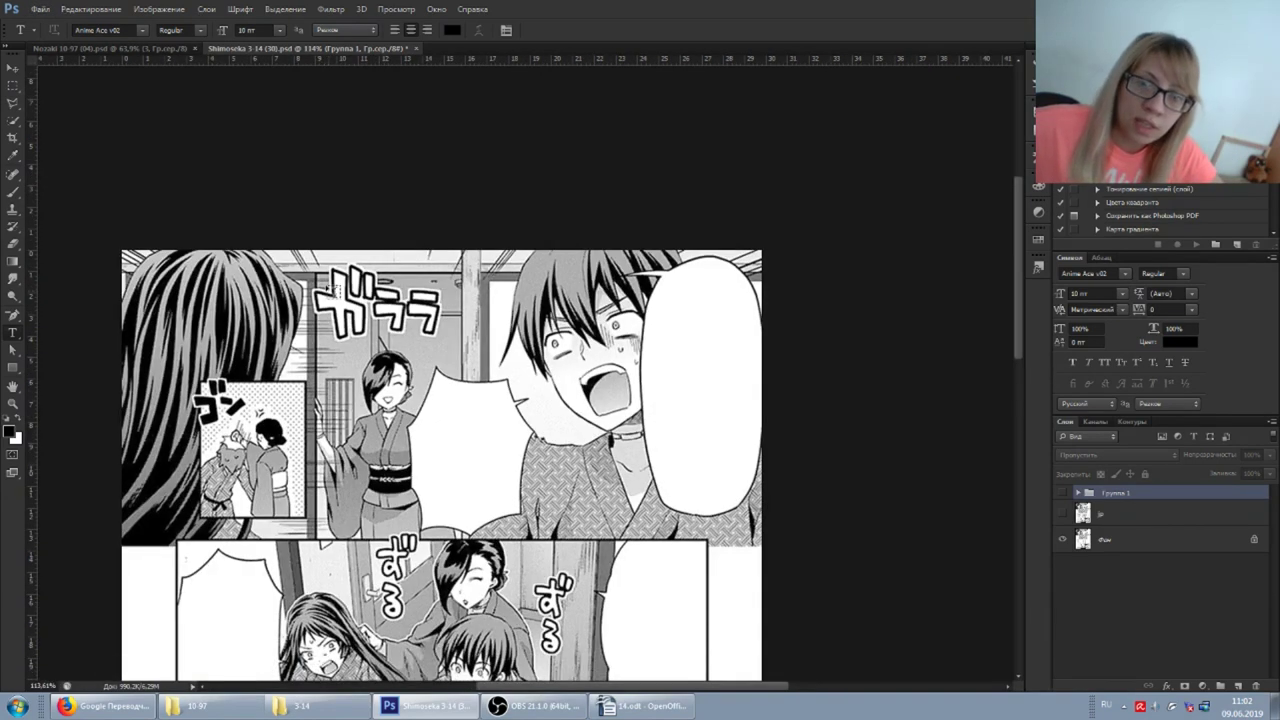
pyautogui.scroll(-2, 462, 540)
pyautogui.scroll(-1, 462, 540)
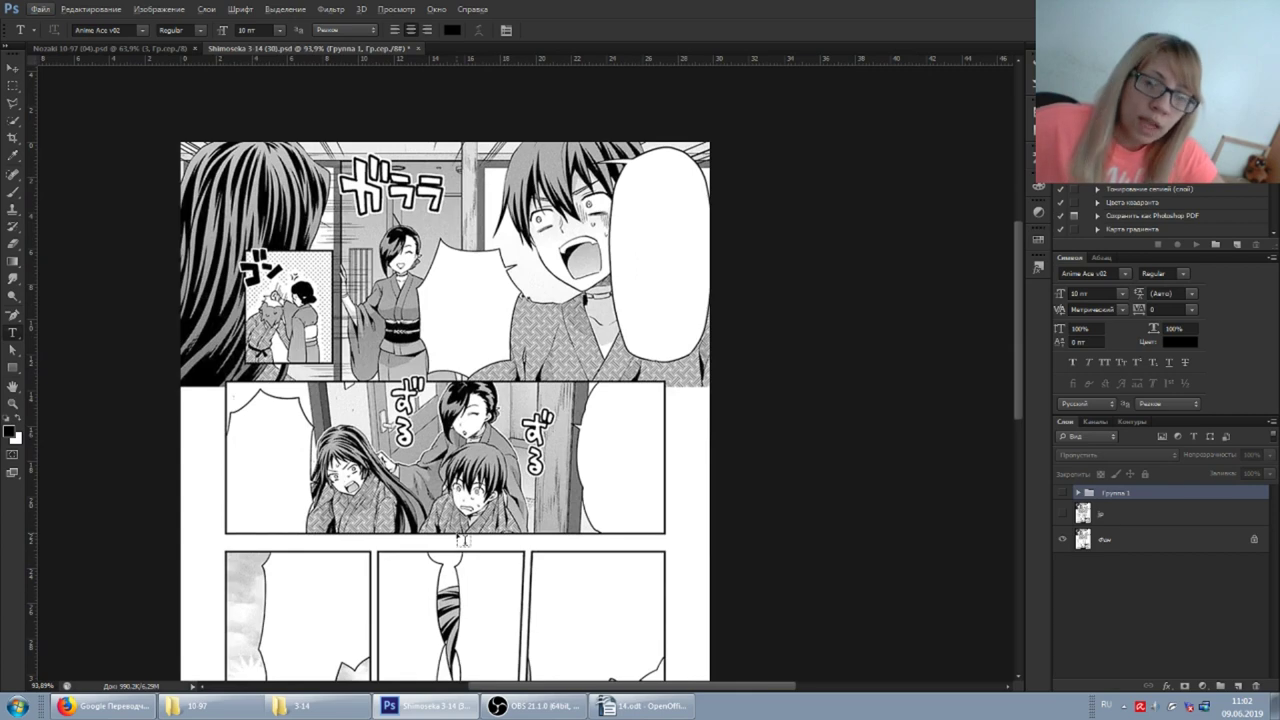
pyautogui.scroll(-1, 462, 540)
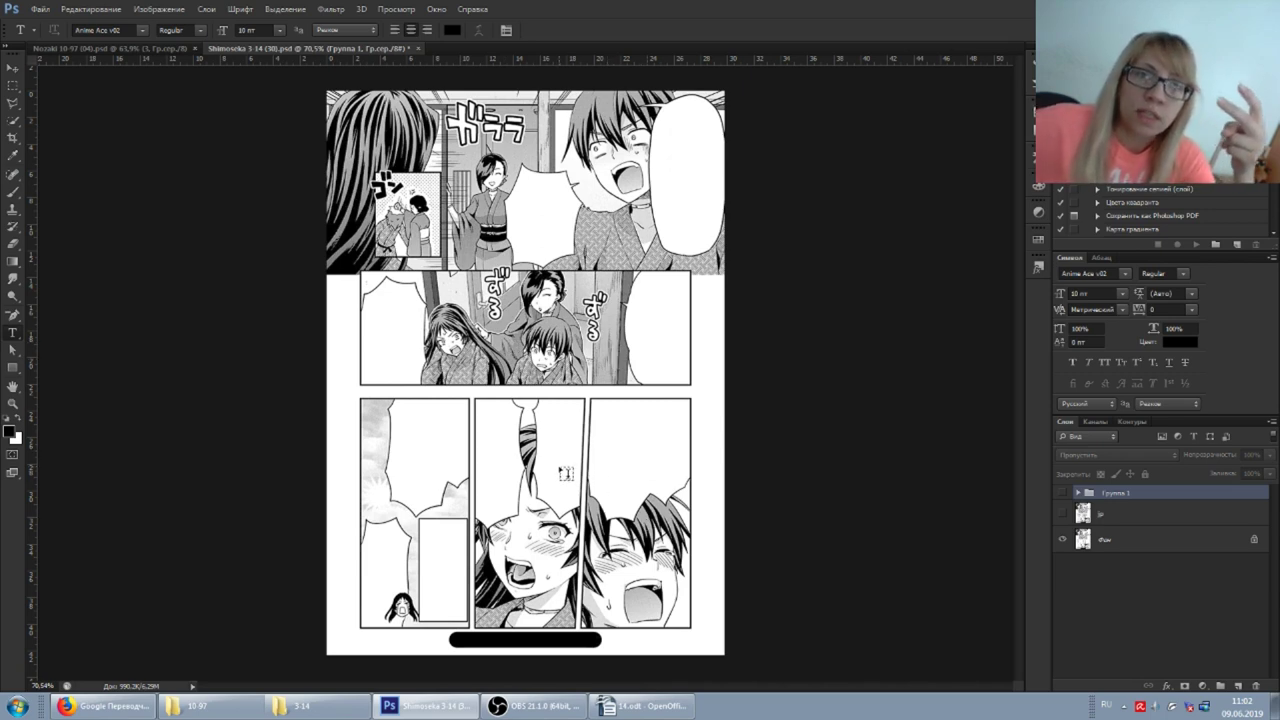
pyautogui.click(642, 706)
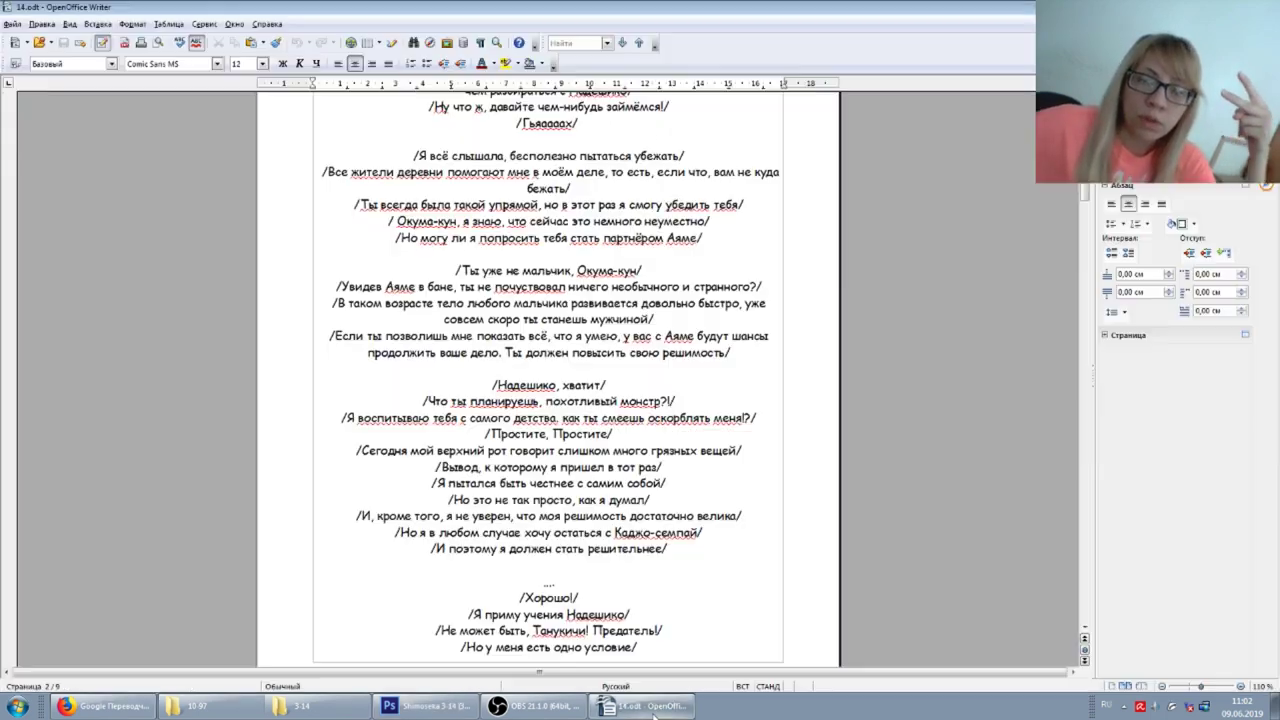
pyautogui.scroll(-3, 587, 434)
pyautogui.scroll(3, 571, 443)
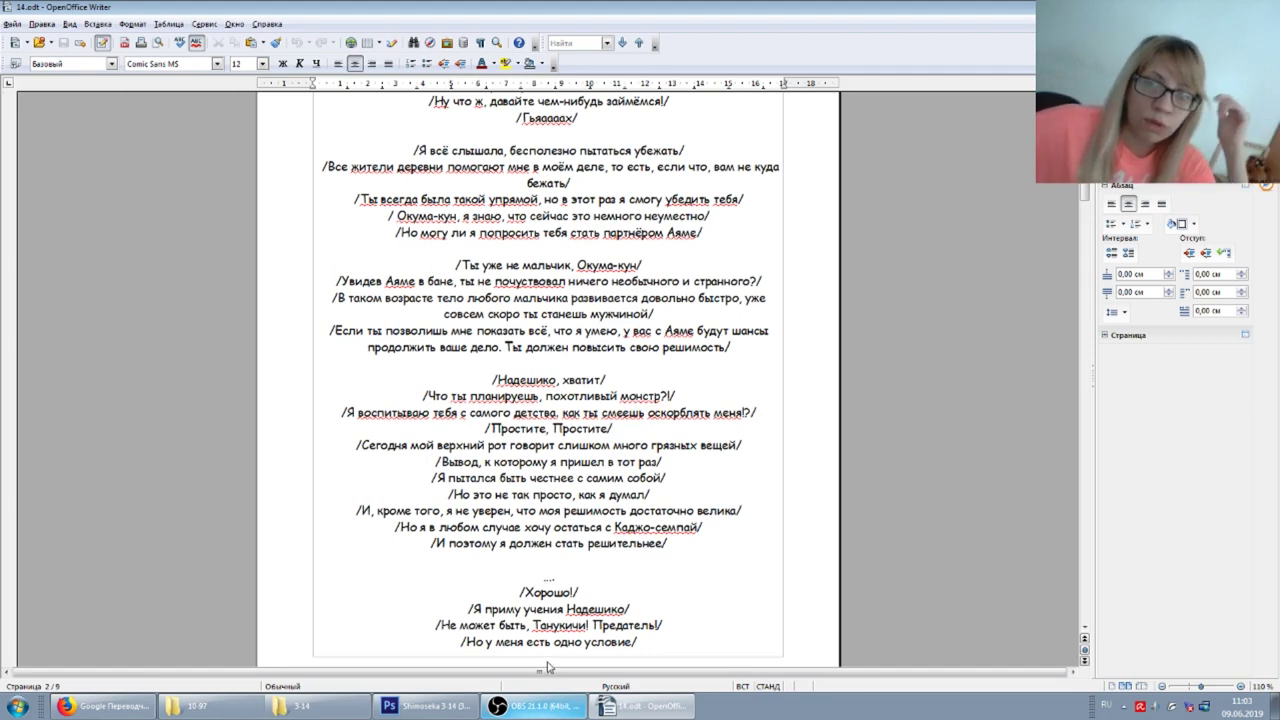
pyautogui.click(425, 706)
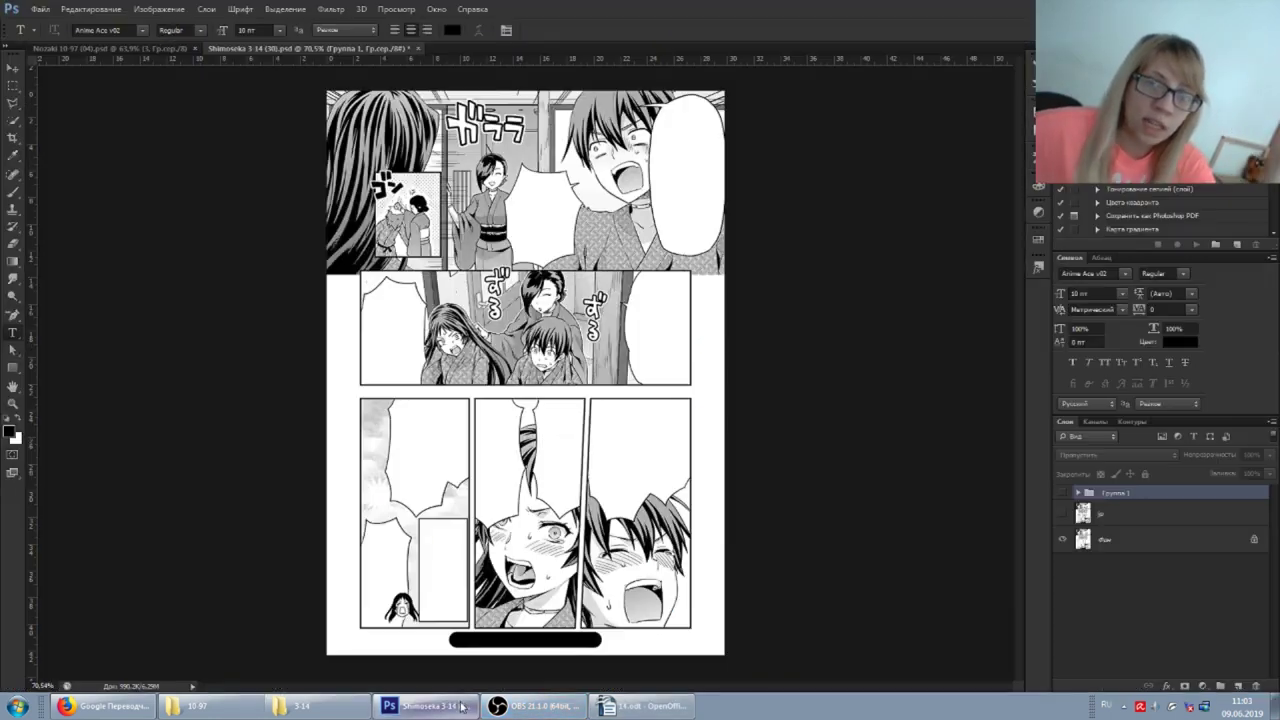
pyautogui.click(673, 706)
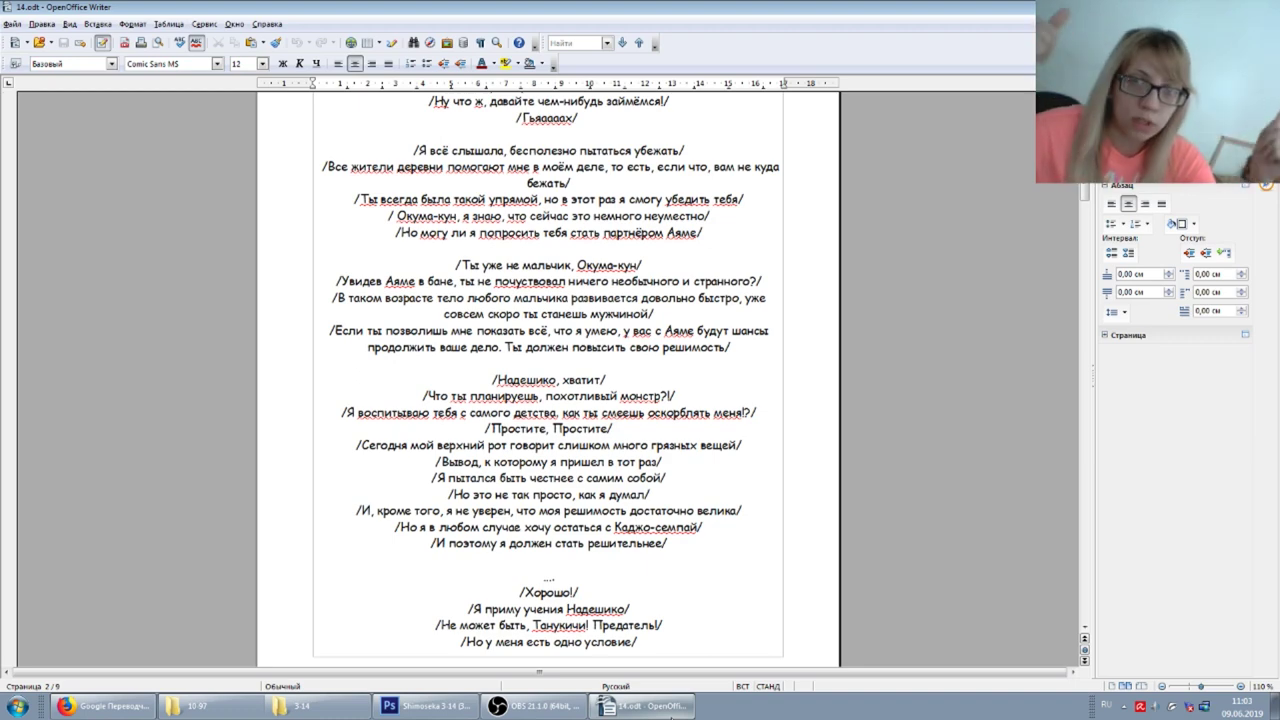
pyautogui.click(453, 706)
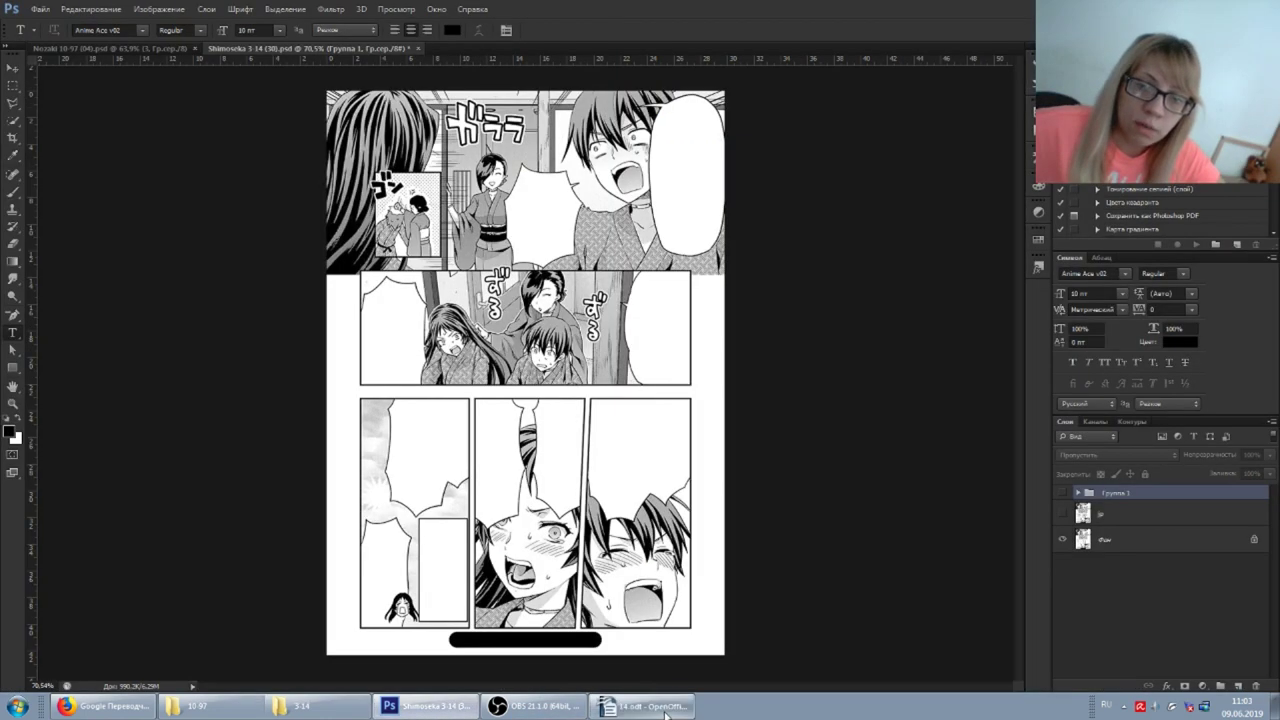
pyautogui.click(645, 706)
pyautogui.moveTo(1085, 305); pyautogui.dragTo(1085, 310)
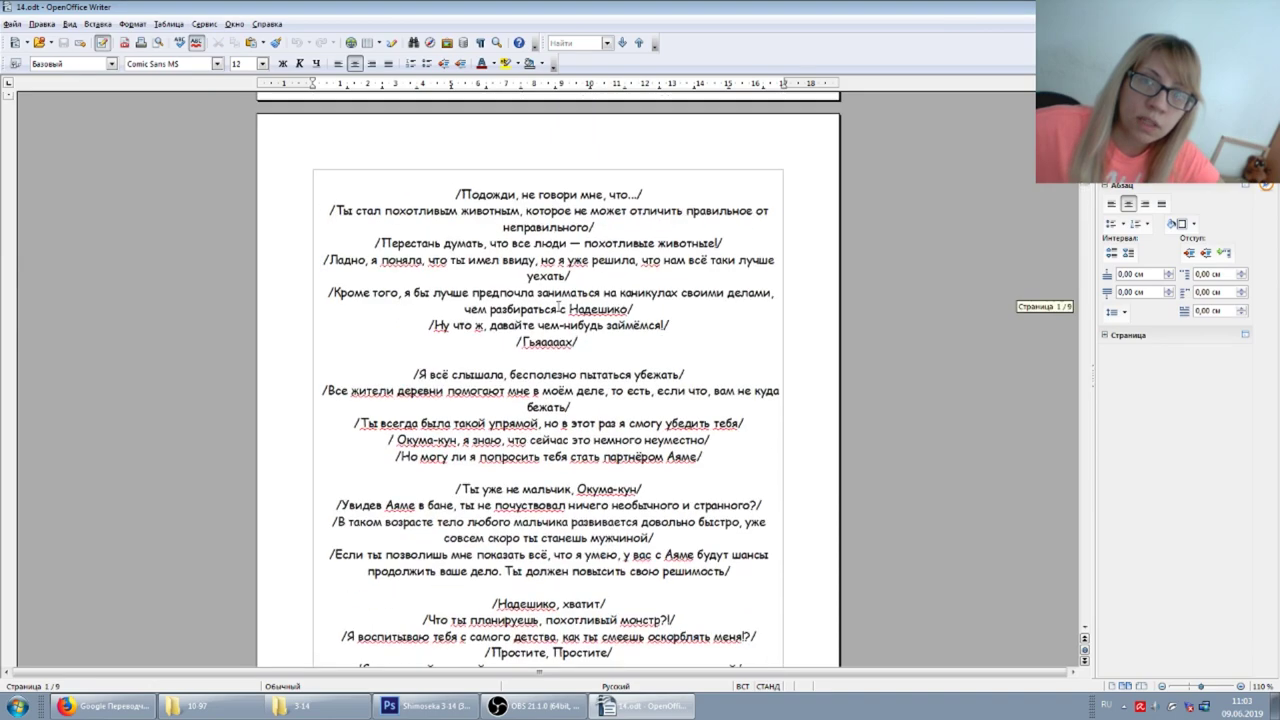
pyautogui.scroll(2, 558, 311)
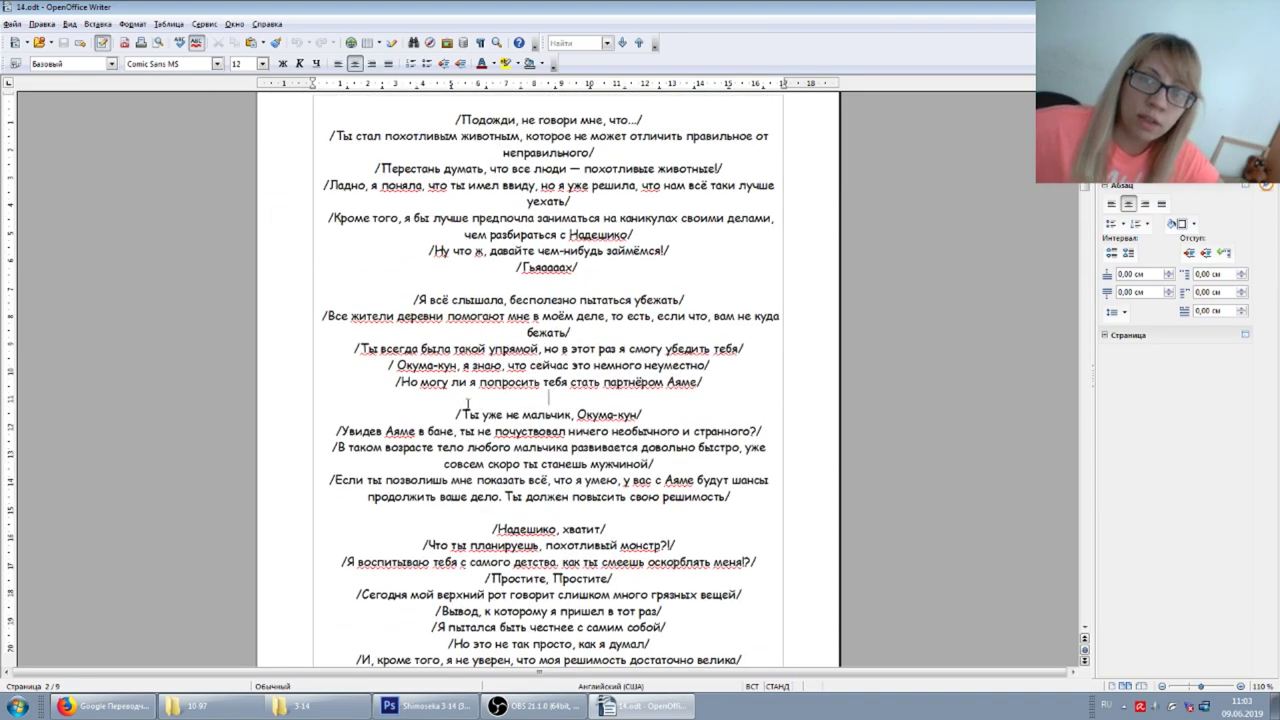
pyautogui.scroll(-1, 547, 400)
pyautogui.scroll(1, 547, 400)
# Insert temporary labels 'стр 22', '1 фрейм' and '2 фрейм' around the Ты уже не мальчик lines.
pyautogui.click(439, 413)
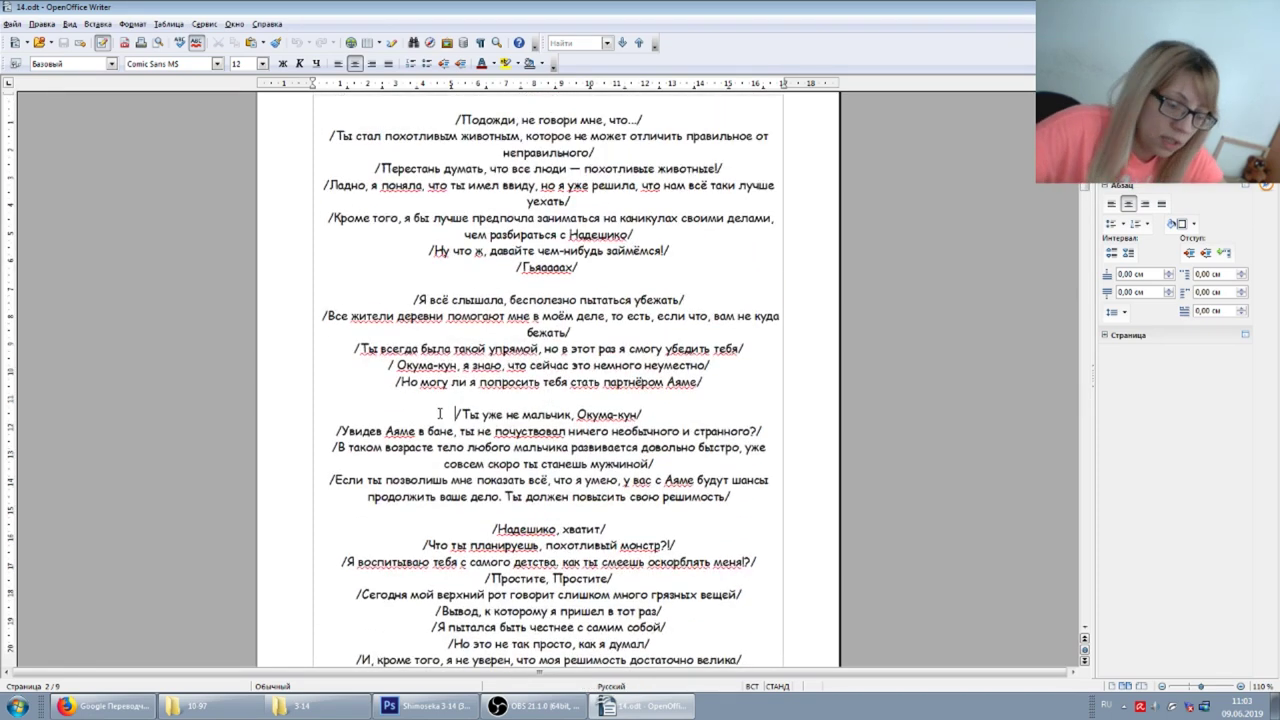
pyautogui.press('Return')
pyautogui.write('стр 22')
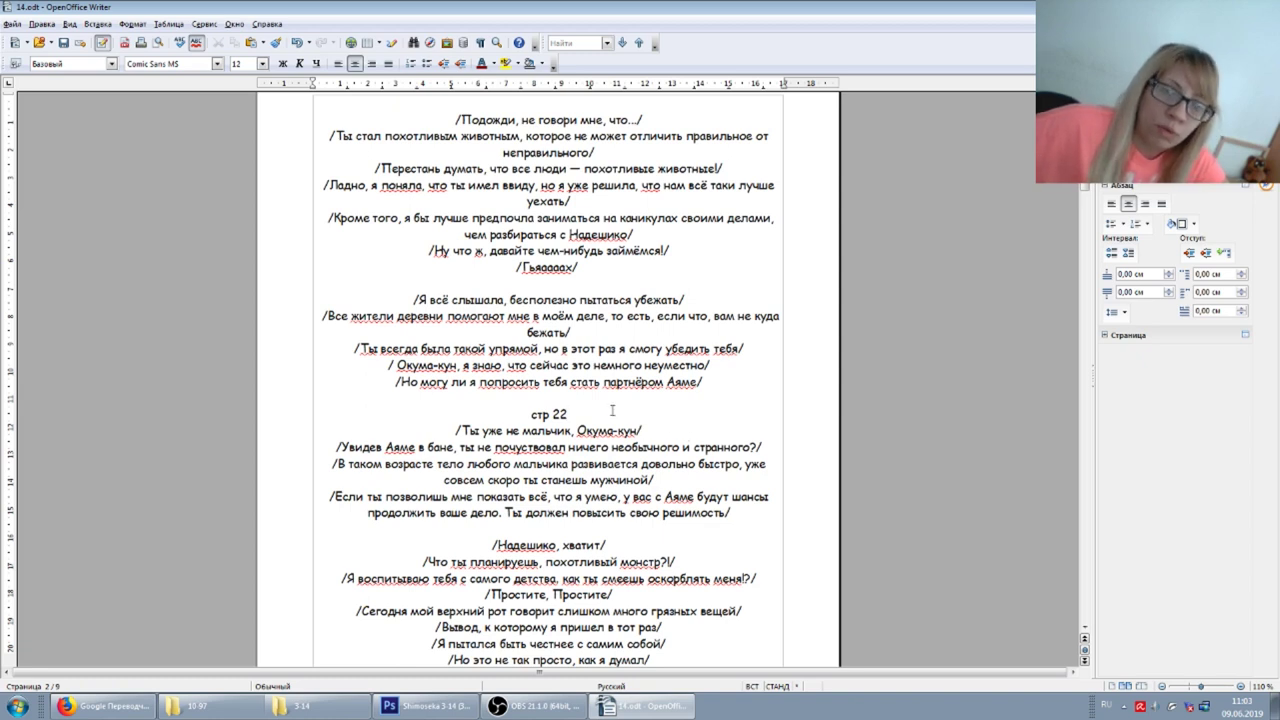
pyautogui.press('Return')
pyautogui.write('1 фрейм')
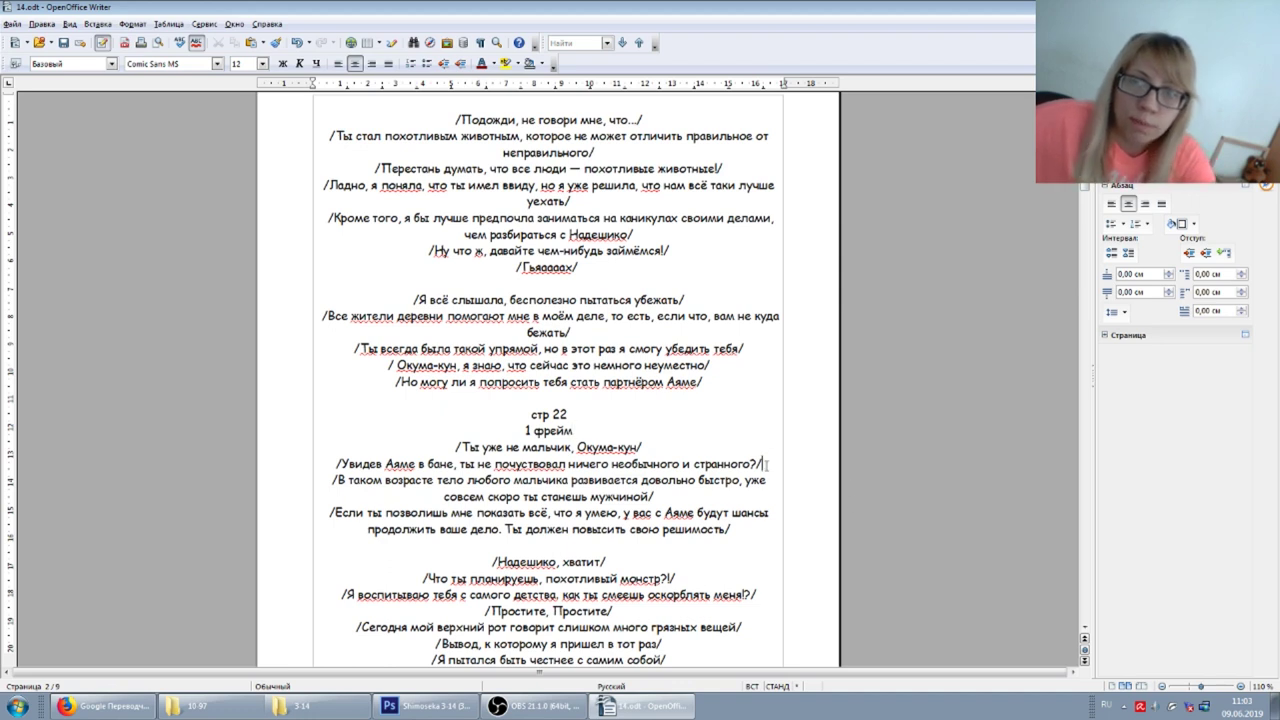
pyautogui.click(767, 464)
pyautogui.press('Return')
pyautogui.write('2 фрейм')
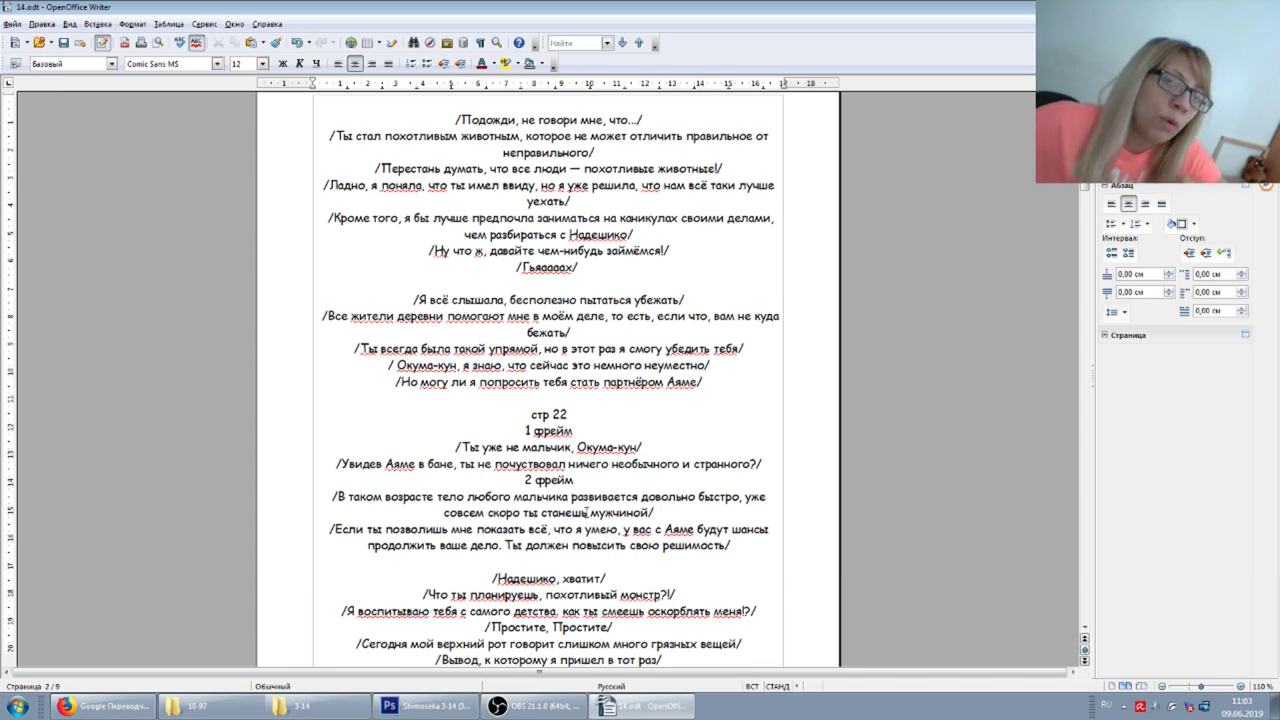
# Delete the '2 фрейм' and '1 фрейм' labels and their empty lines so dialogue runs together.
pyautogui.moveTo(584, 478); pyautogui.dragTo(522, 480)
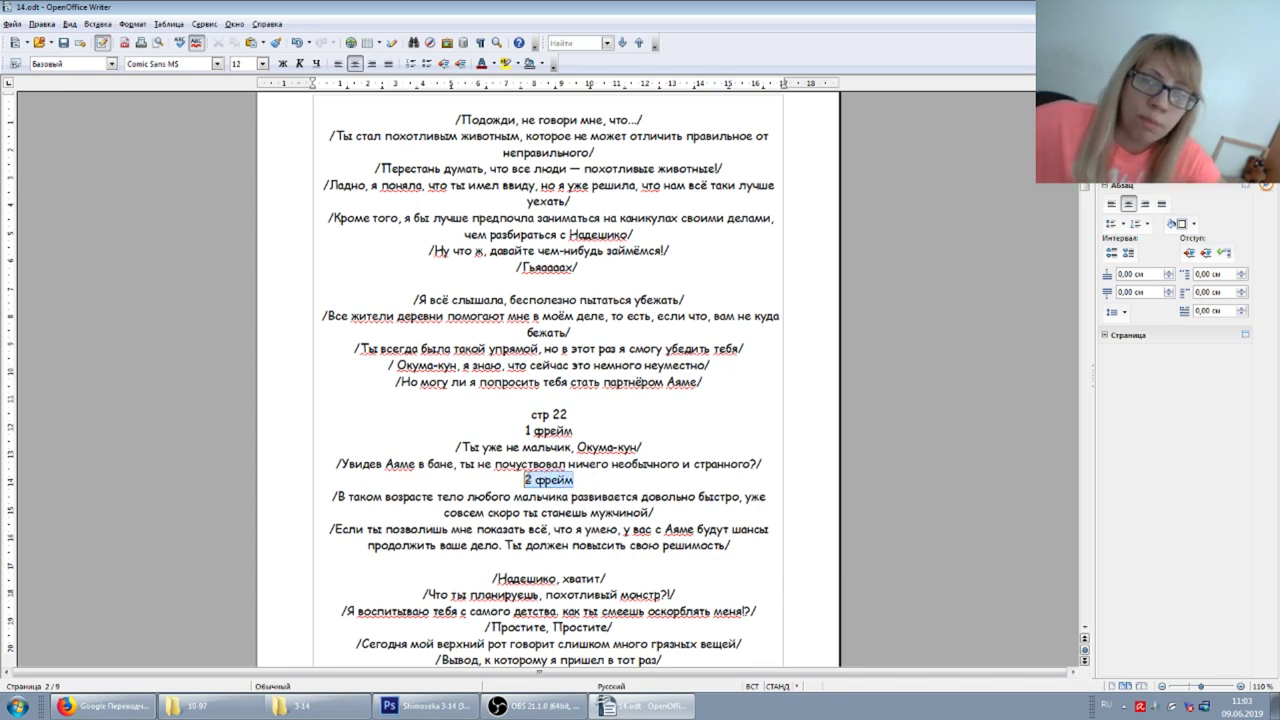
pyautogui.press('BackSpace')
pyautogui.moveTo(588, 431); pyautogui.dragTo(535, 413)
pyautogui.press('BackSpace')
pyautogui.press('BackSpace')
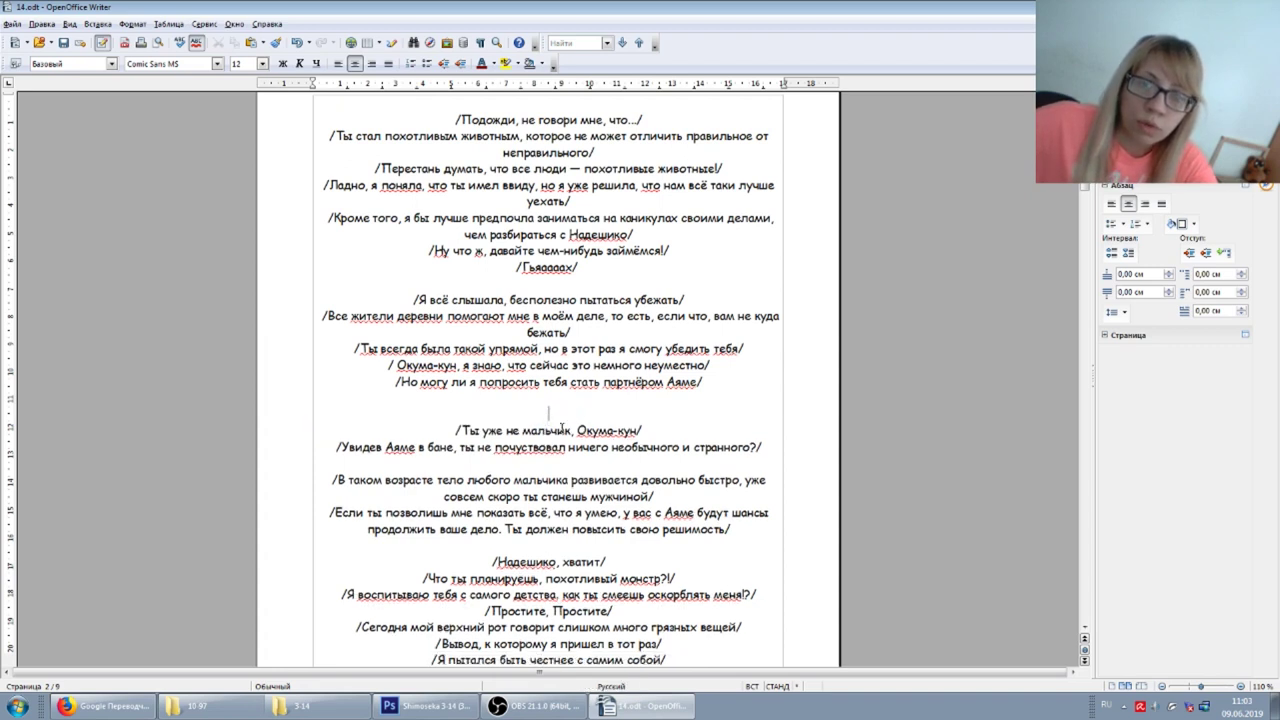
pyautogui.press('Delete')
pyautogui.press('Delete')
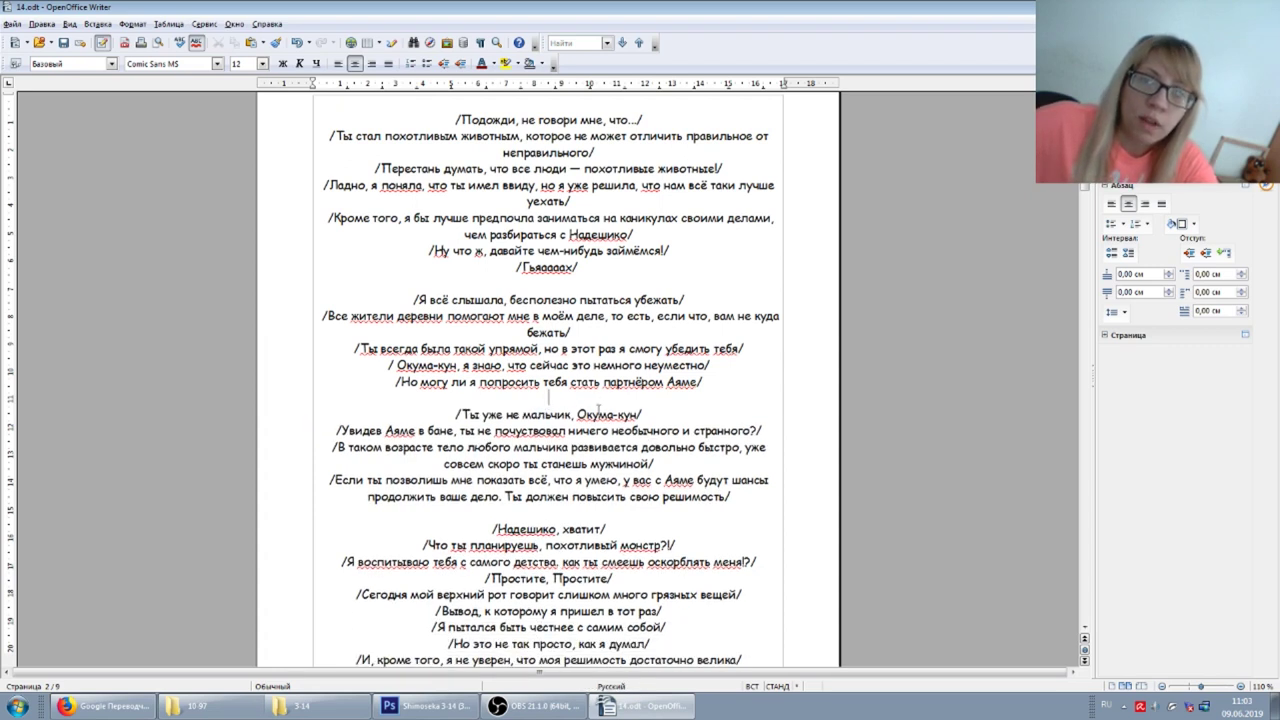
pyautogui.press('Delete')
pyautogui.scroll(3, 577, 331)
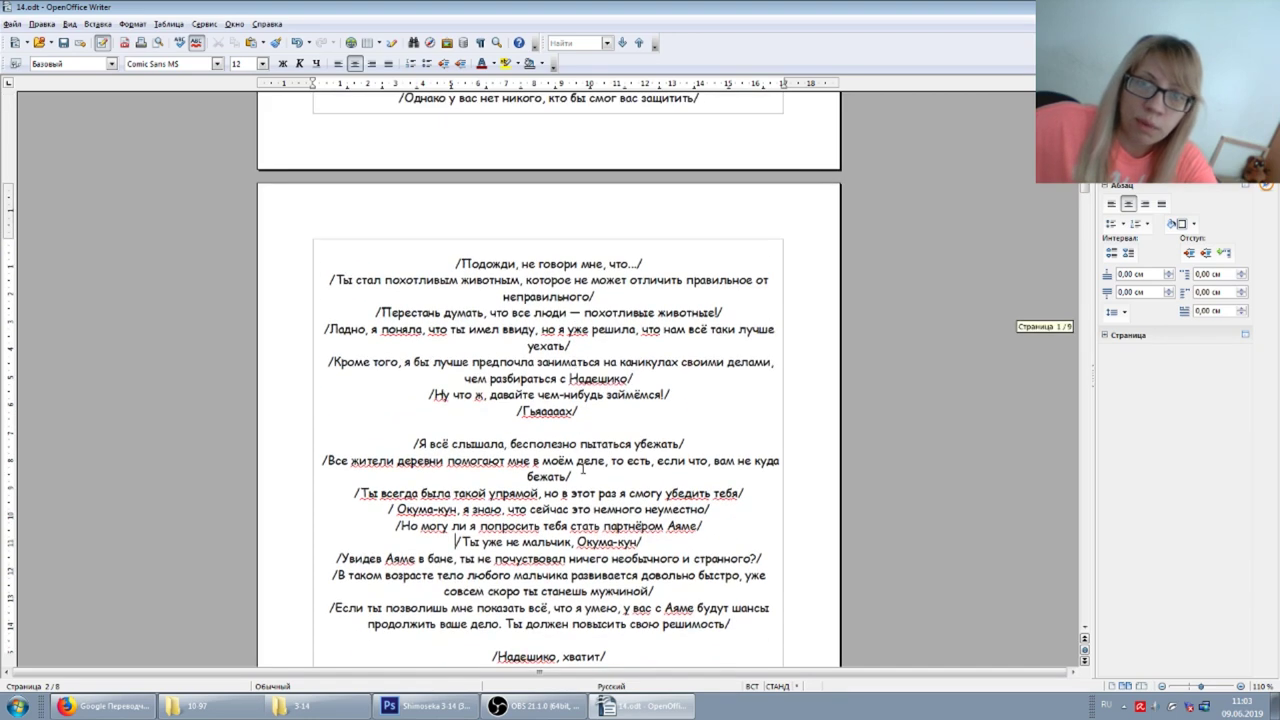
# Remove the blank line above Я всё слышала, scroll to page 8, and return to Photoshop.
pyautogui.click(582, 428)
pyautogui.press('Delete')
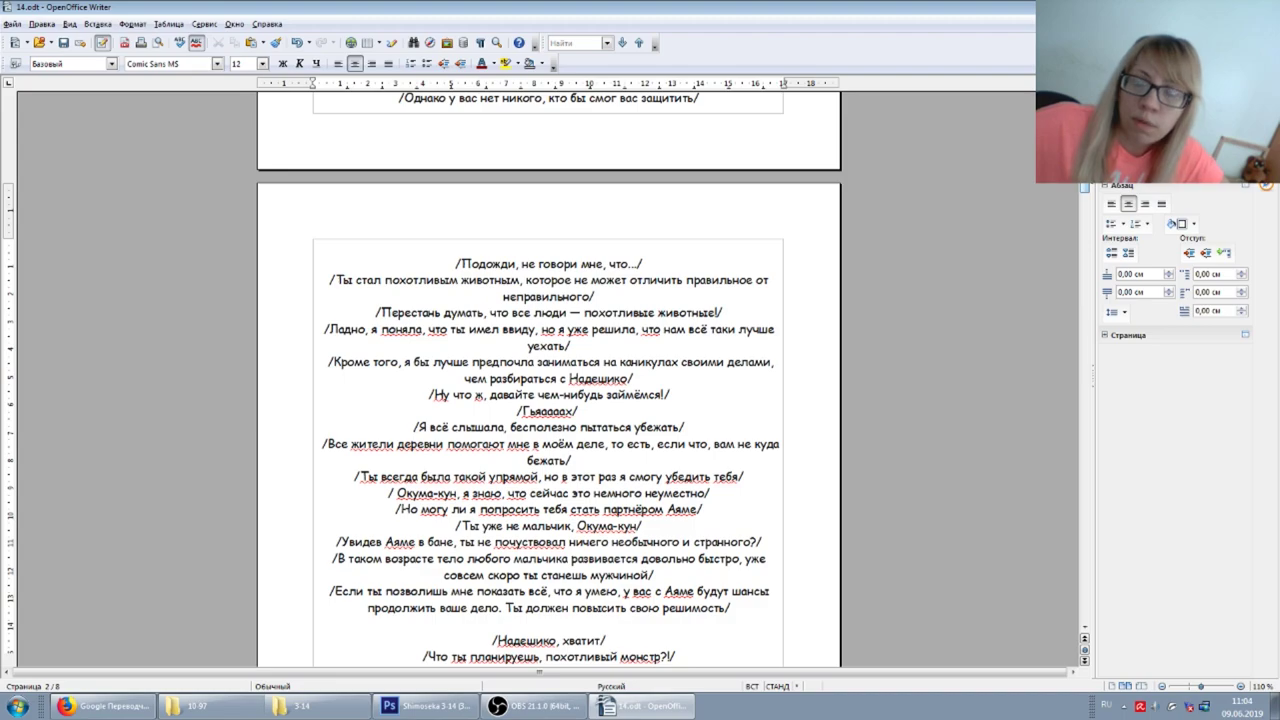
pyautogui.moveTo(1084, 188); pyautogui.dragTo(958, 585)
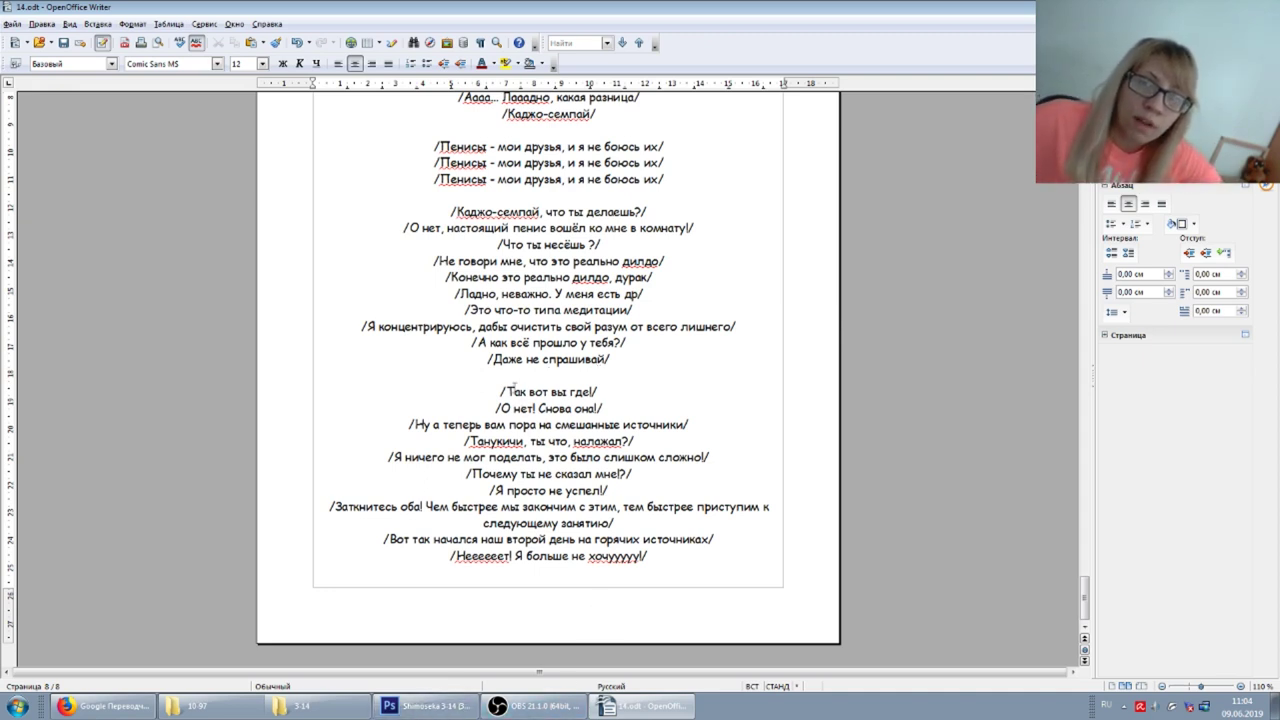
pyautogui.click(425, 706)
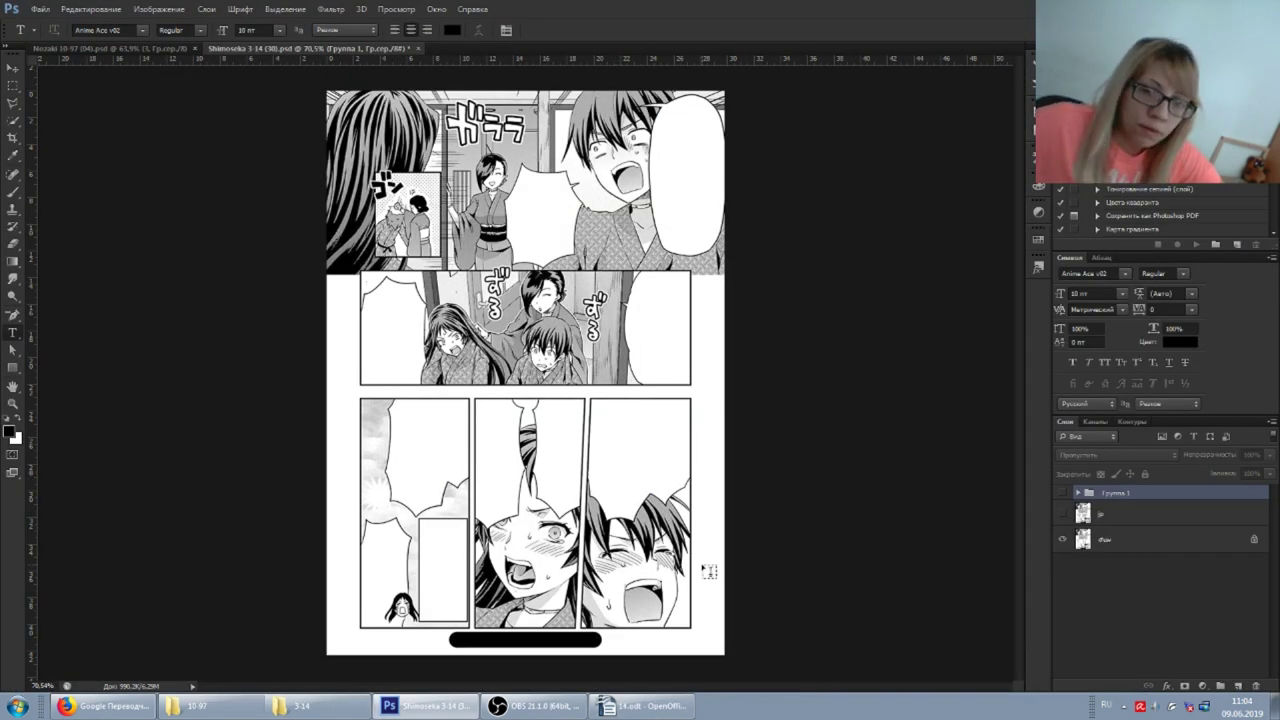
# Compare the Writer script against the manga page, then select the Japanese text layer.
pyautogui.click(650, 708)
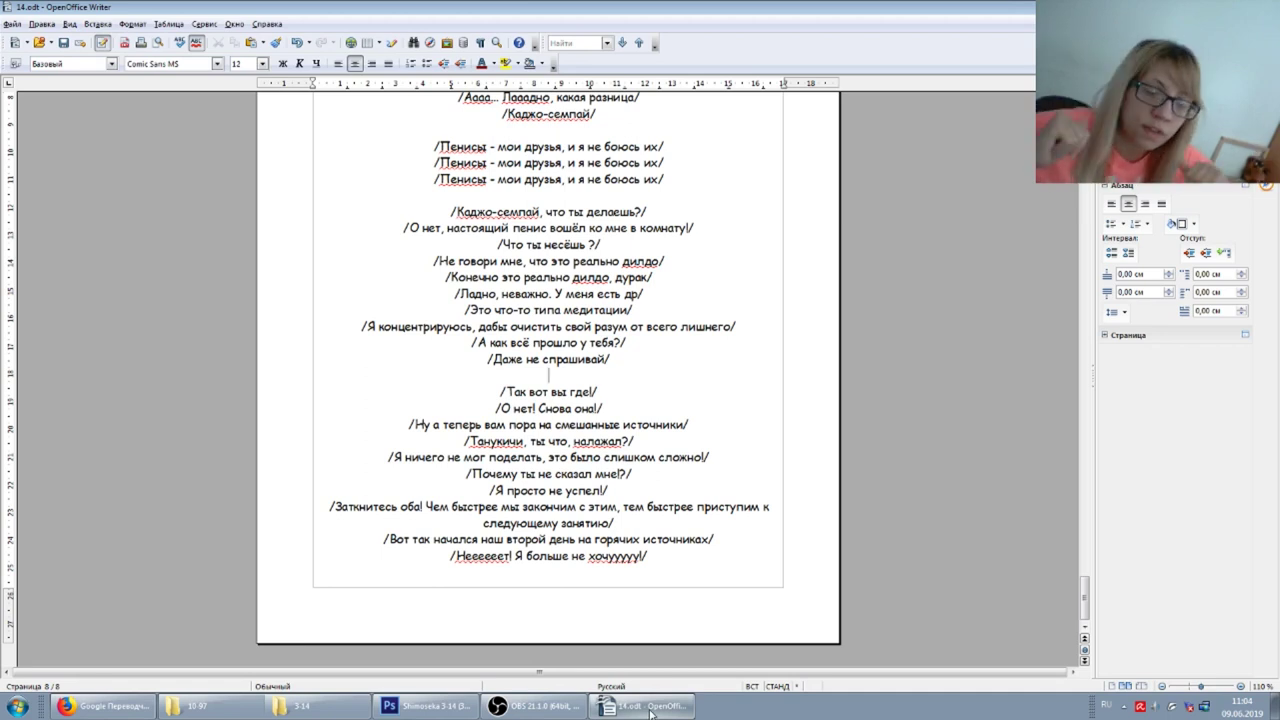
pyautogui.click(458, 706)
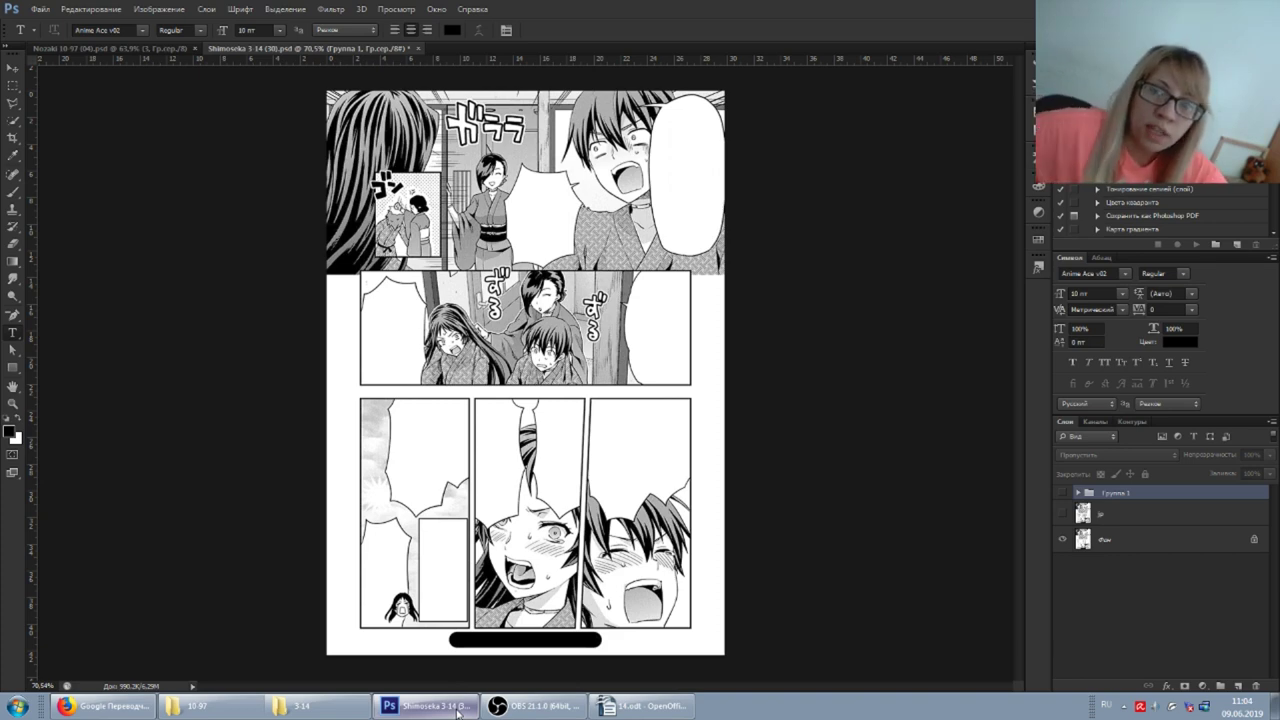
pyautogui.click(640, 706)
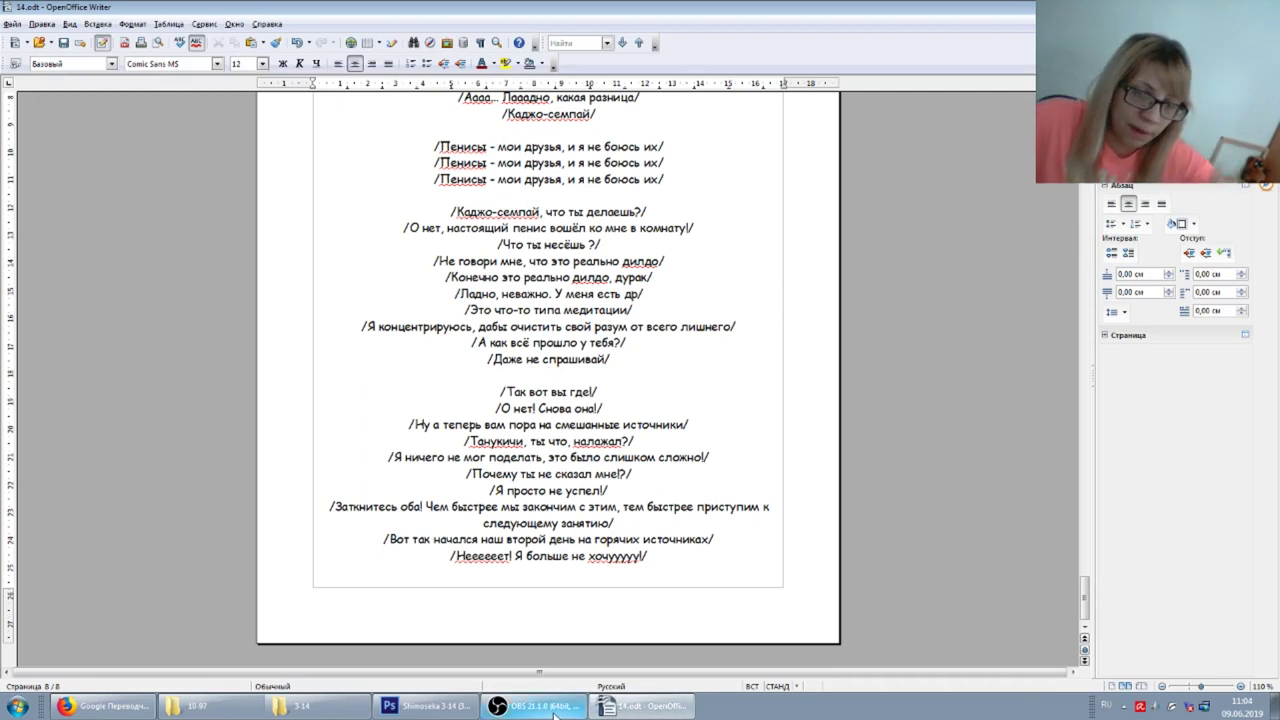
pyautogui.click(465, 706)
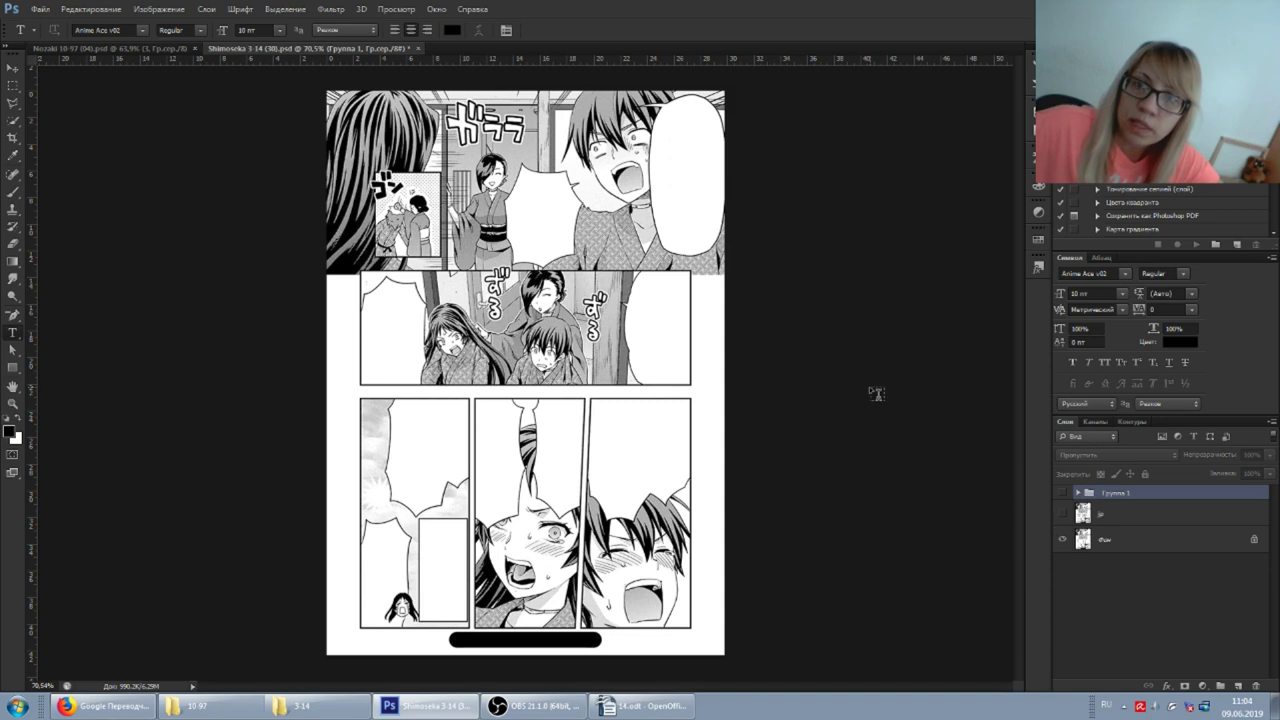
pyautogui.scroll(2, 640, 192)
pyautogui.scroll(1, 760, 253)
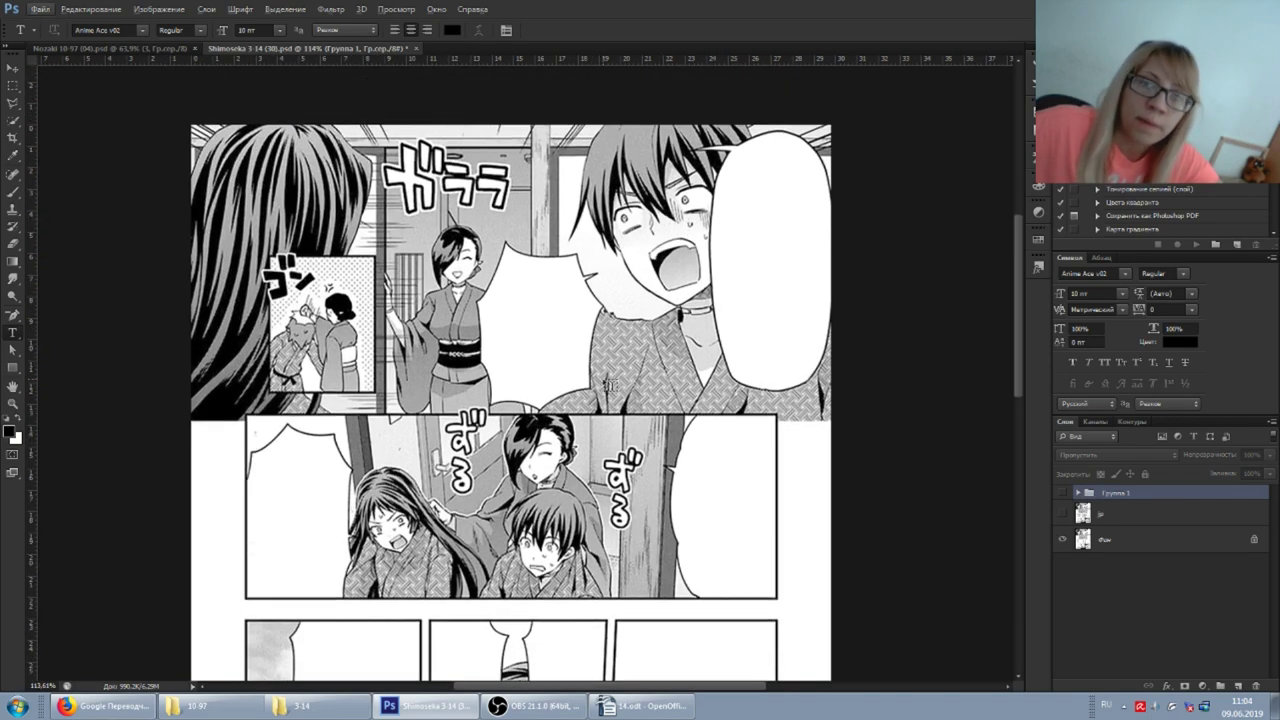
pyautogui.click(645, 706)
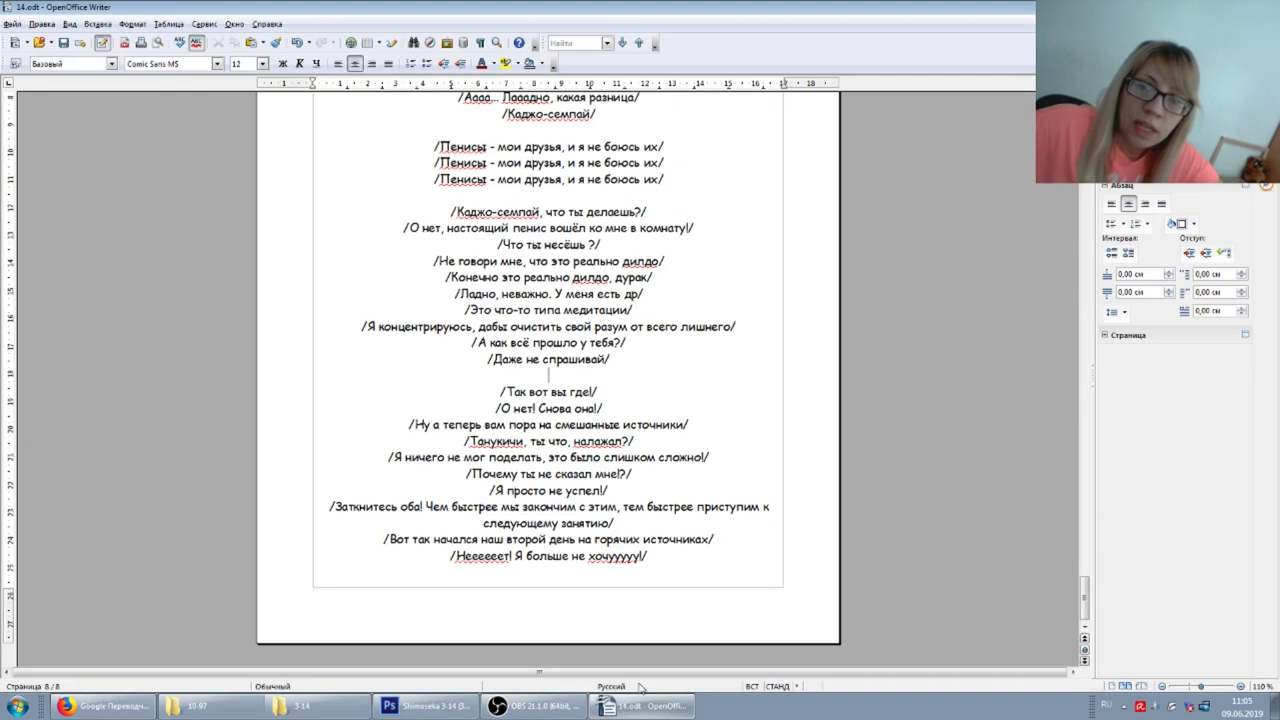
pyautogui.click(465, 710)
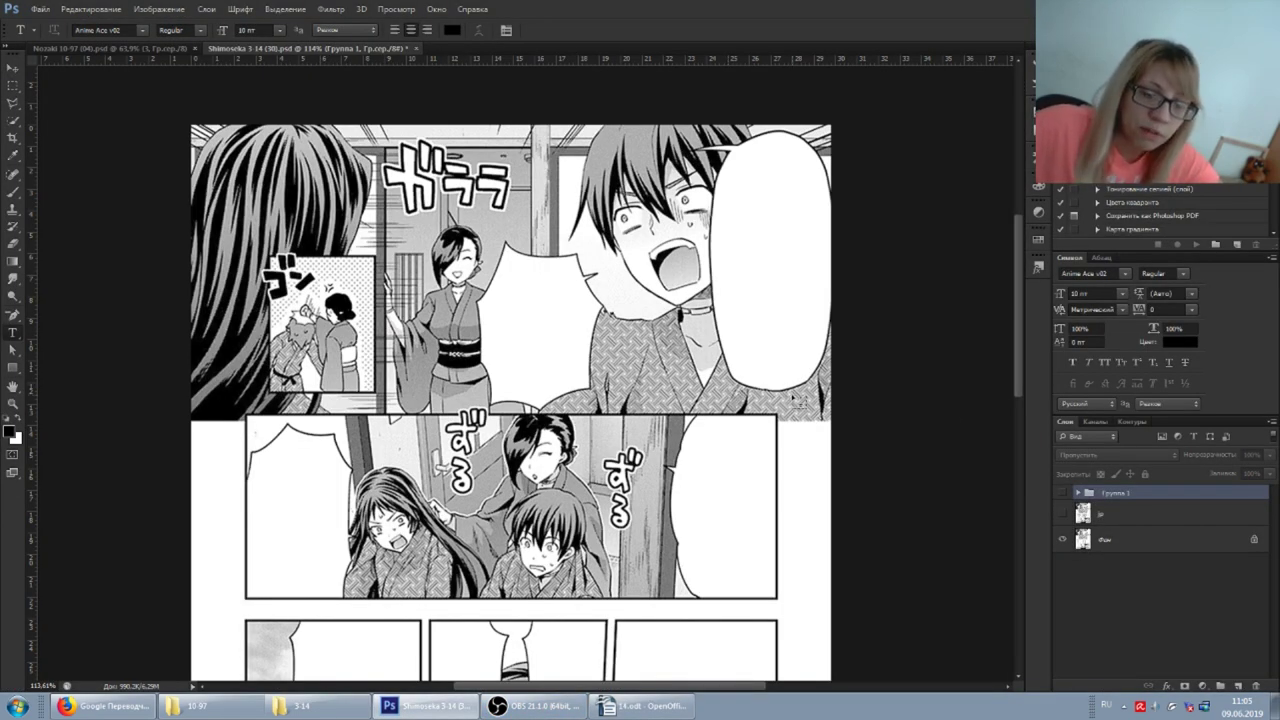
pyautogui.click(1088, 515)
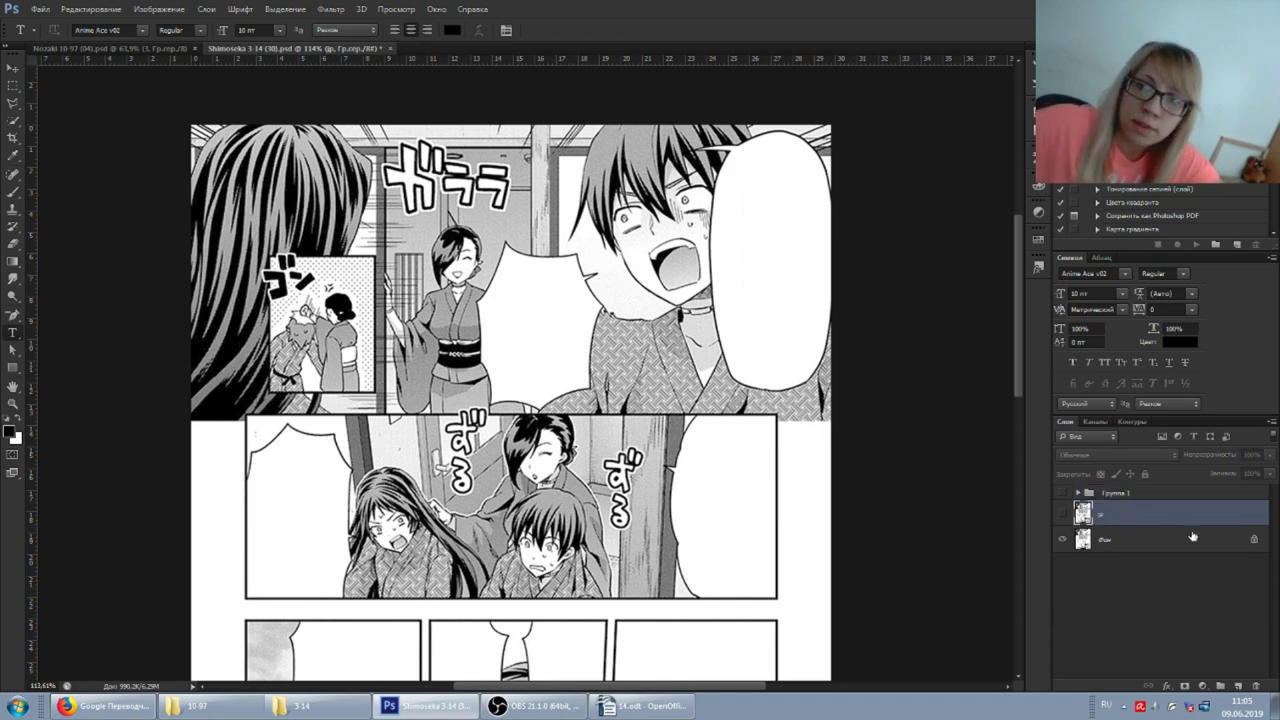
# Toggle the Japanese layer's visibility so the original lines show in the speech bubbles.
pyautogui.click(1064, 514)
pyautogui.click(1064, 514)
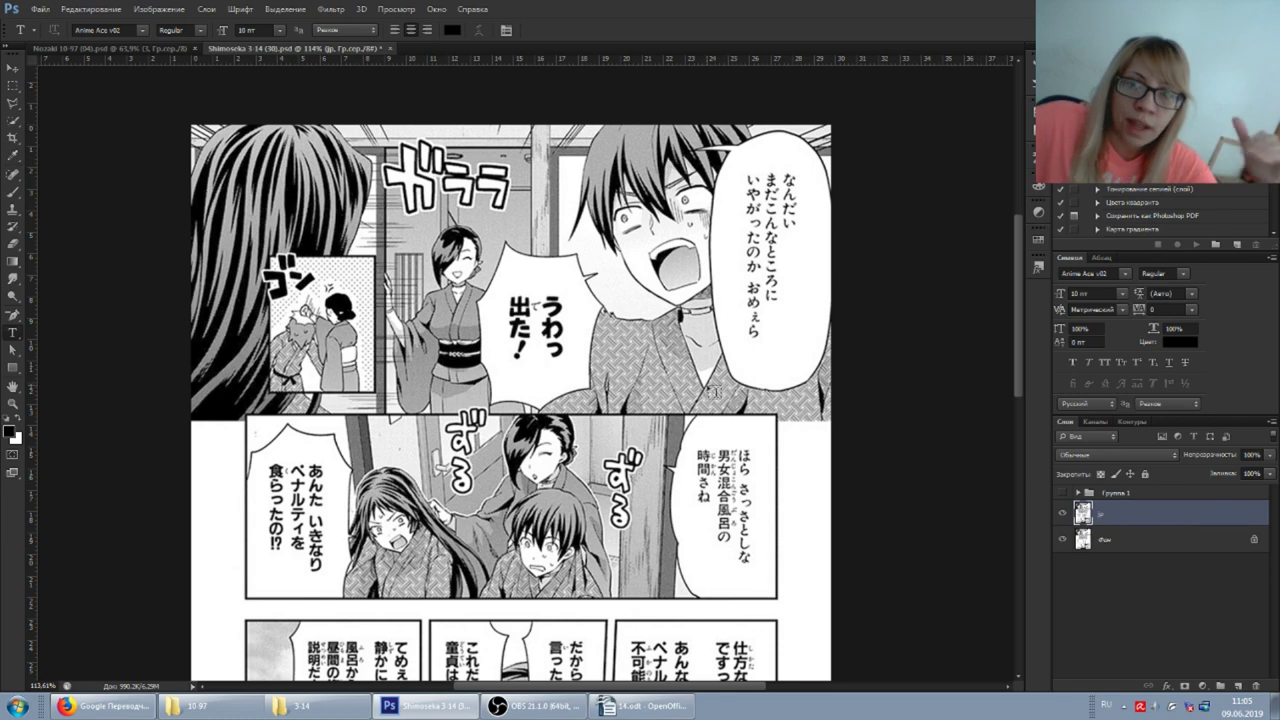
pyautogui.scroll(4, 714, 350)
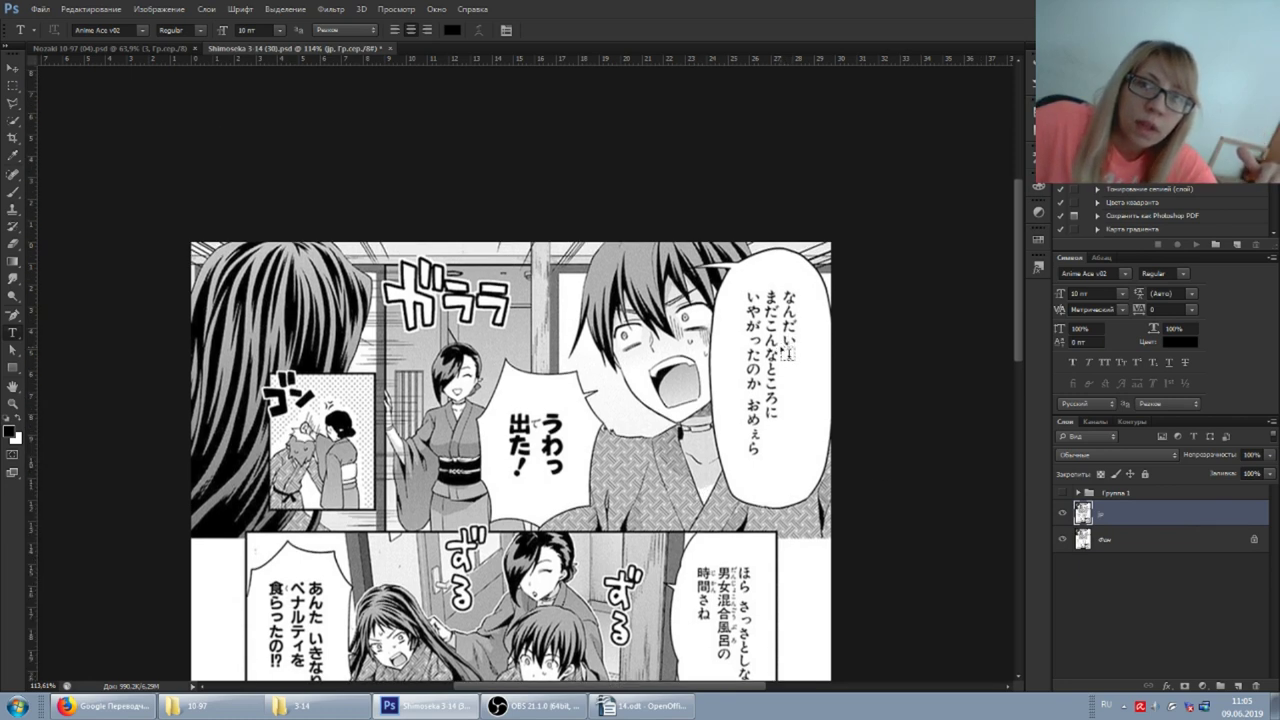
pyautogui.scroll(-2, 813, 497)
pyautogui.scroll(-2, 800, 420)
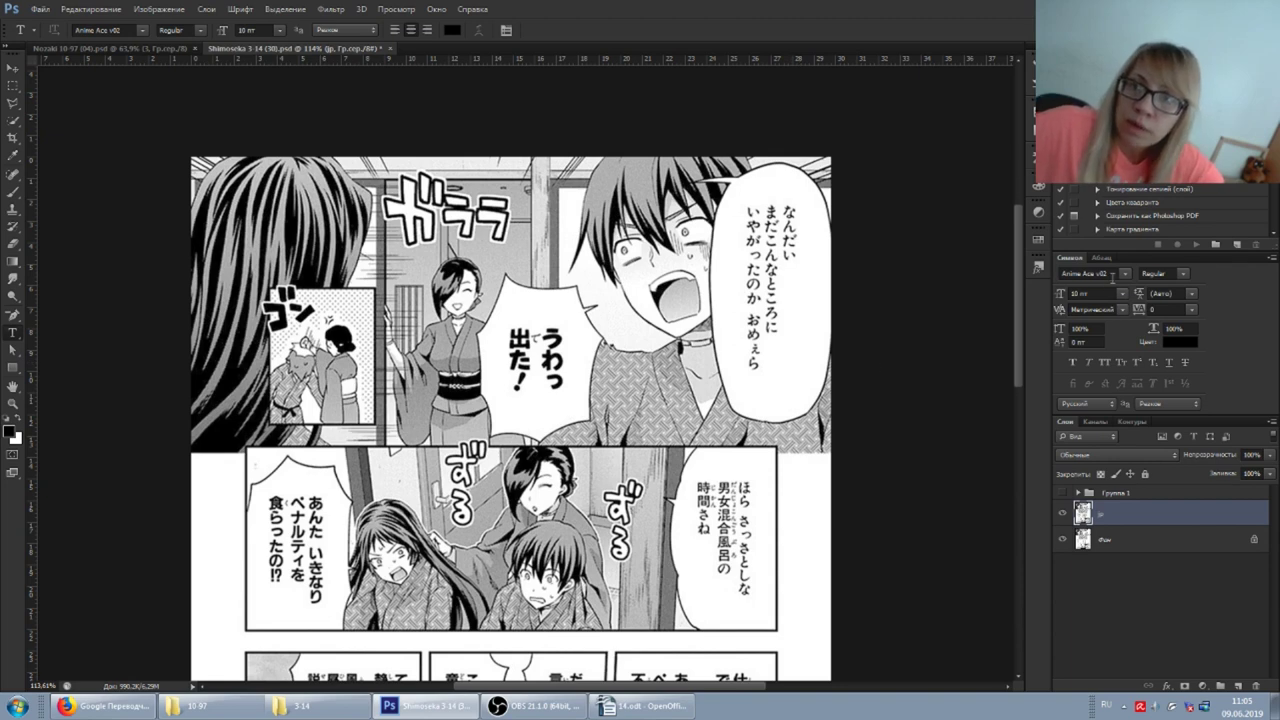
pyautogui.click(1110, 276)
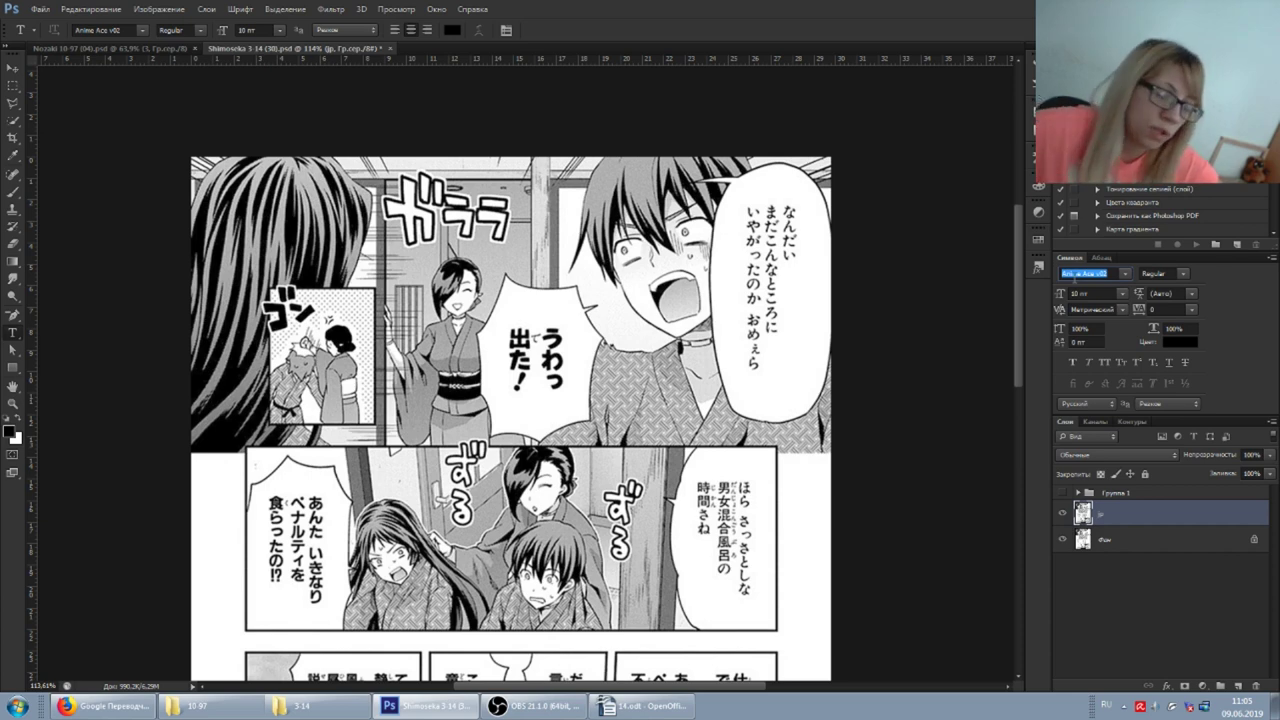
# Browse other fonts in the Character panel and keep Anime Ace v02 as the type font.
pyautogui.scroll(2, 1120, 272)
pyautogui.scroll(1, 1115, 273)
pyautogui.scroll(2, 1110, 274)
pyautogui.scroll(-5, 1110, 274)
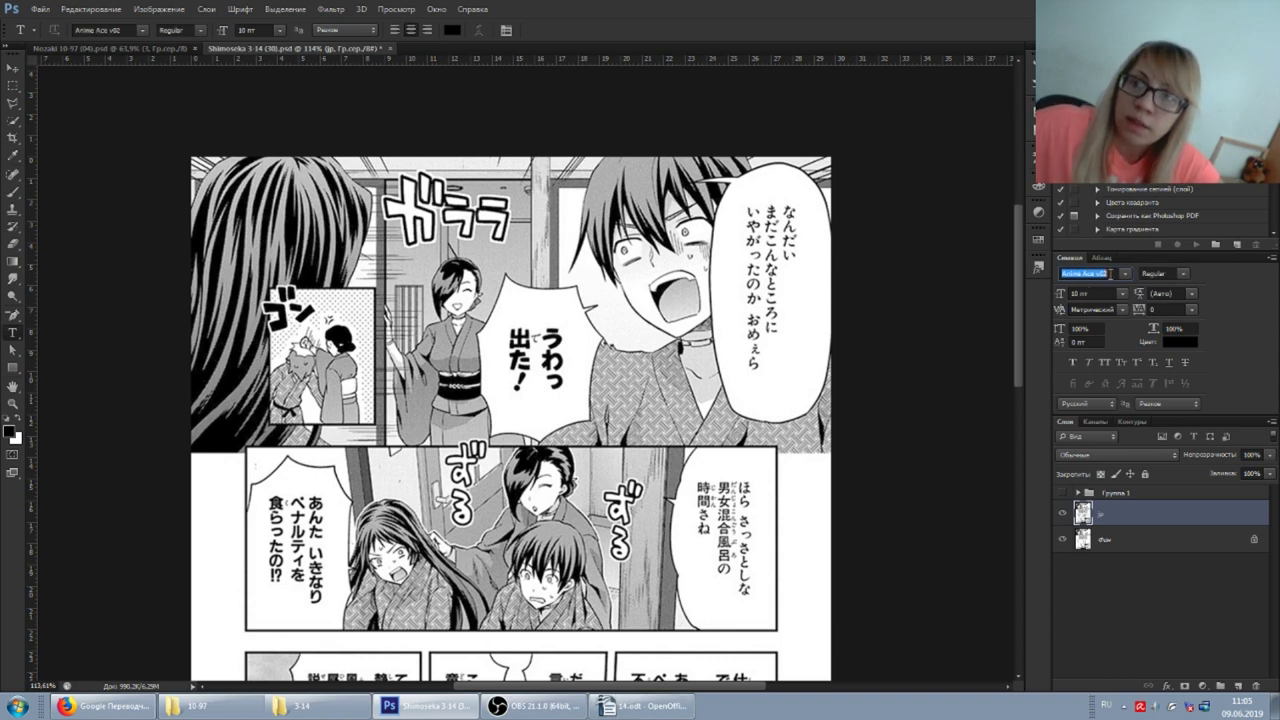
pyautogui.click(1125, 273)
pyautogui.click(1135, 278)
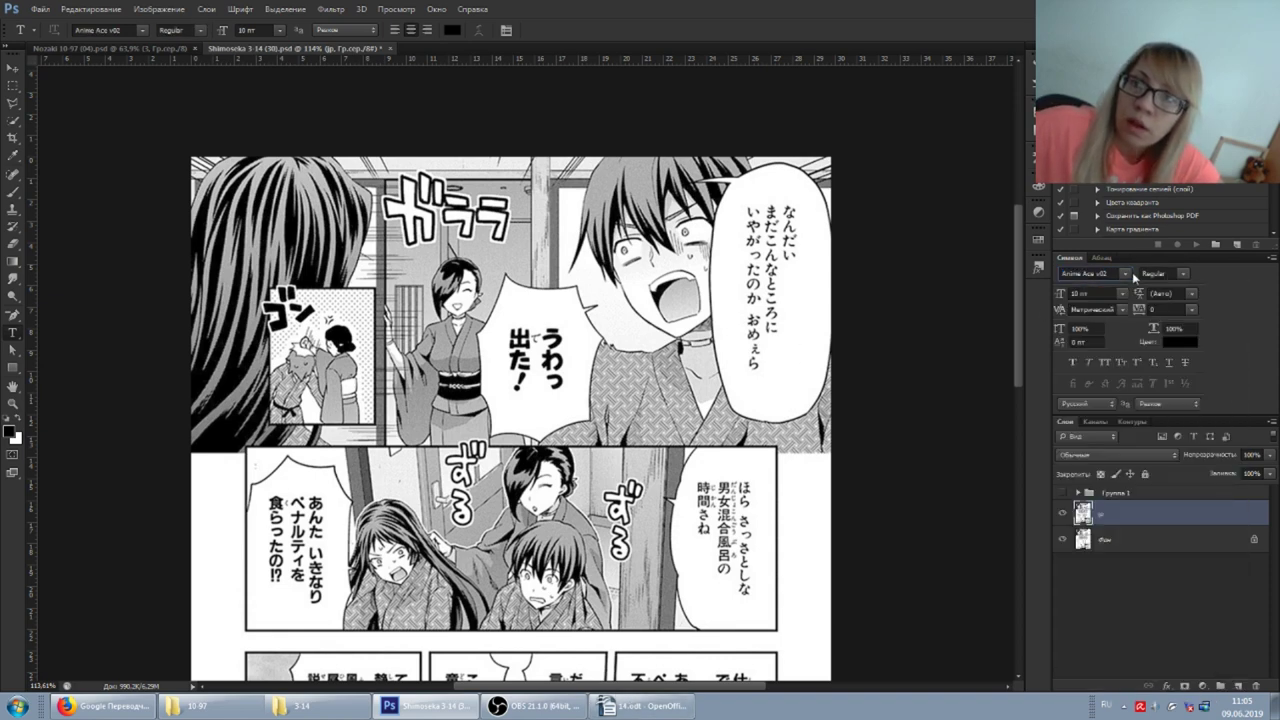
pyautogui.click(158, 9)
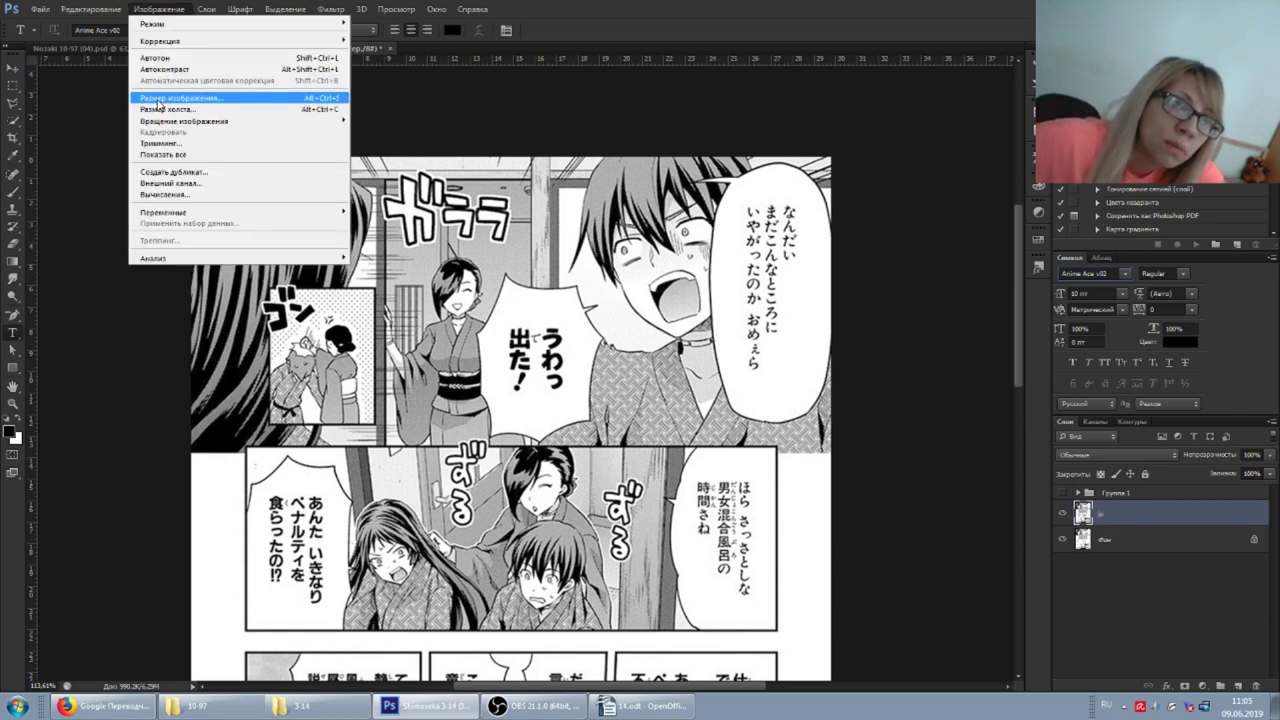
pyautogui.click(158, 99)
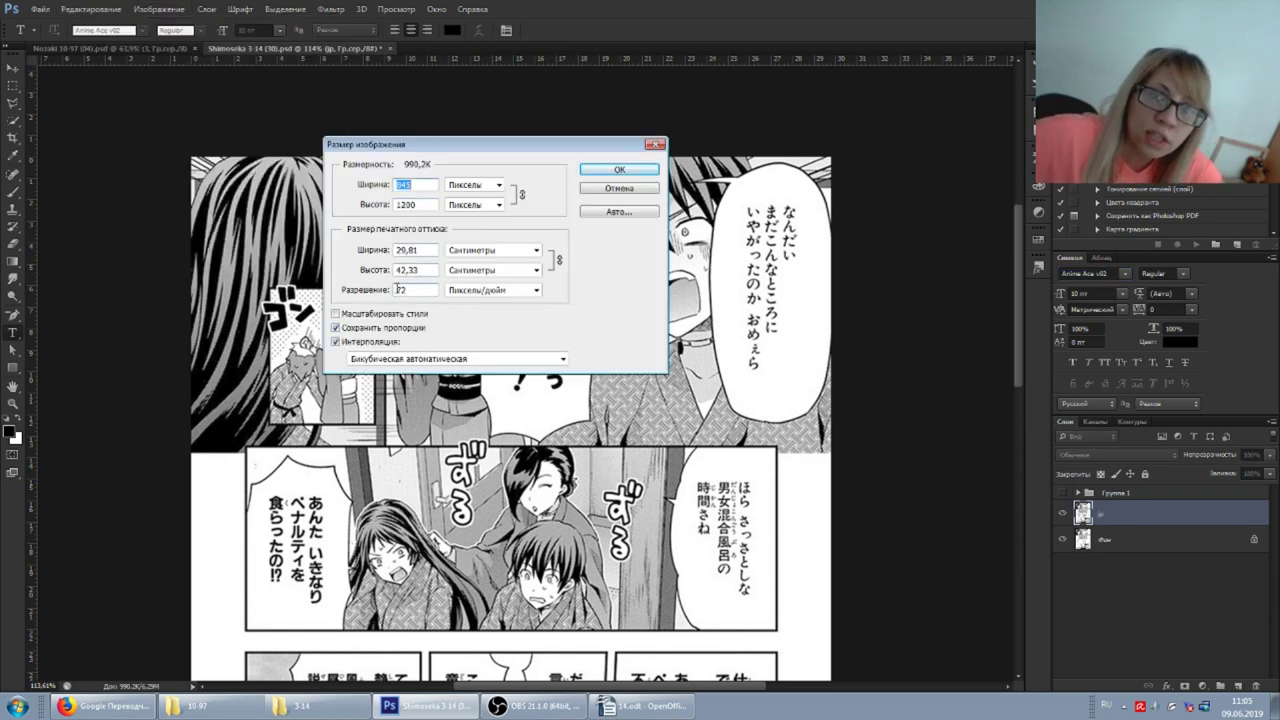
pyautogui.click(604, 190)
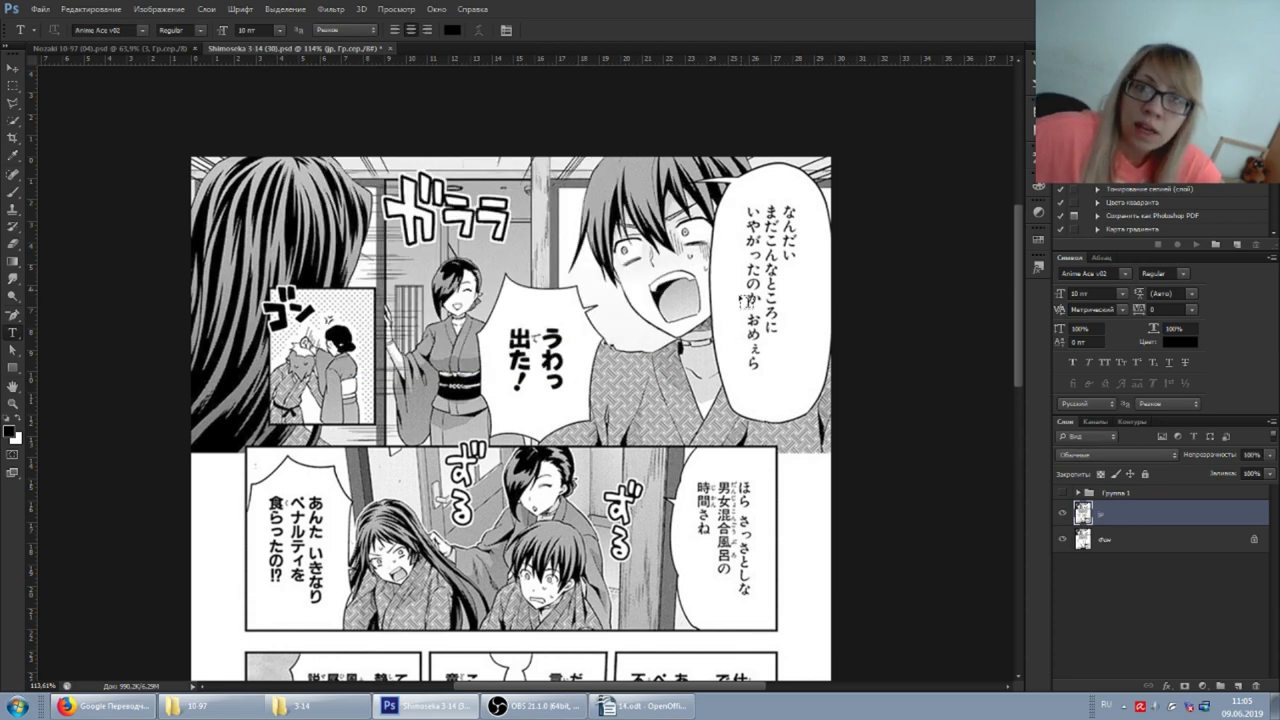
pyautogui.click(1084, 293)
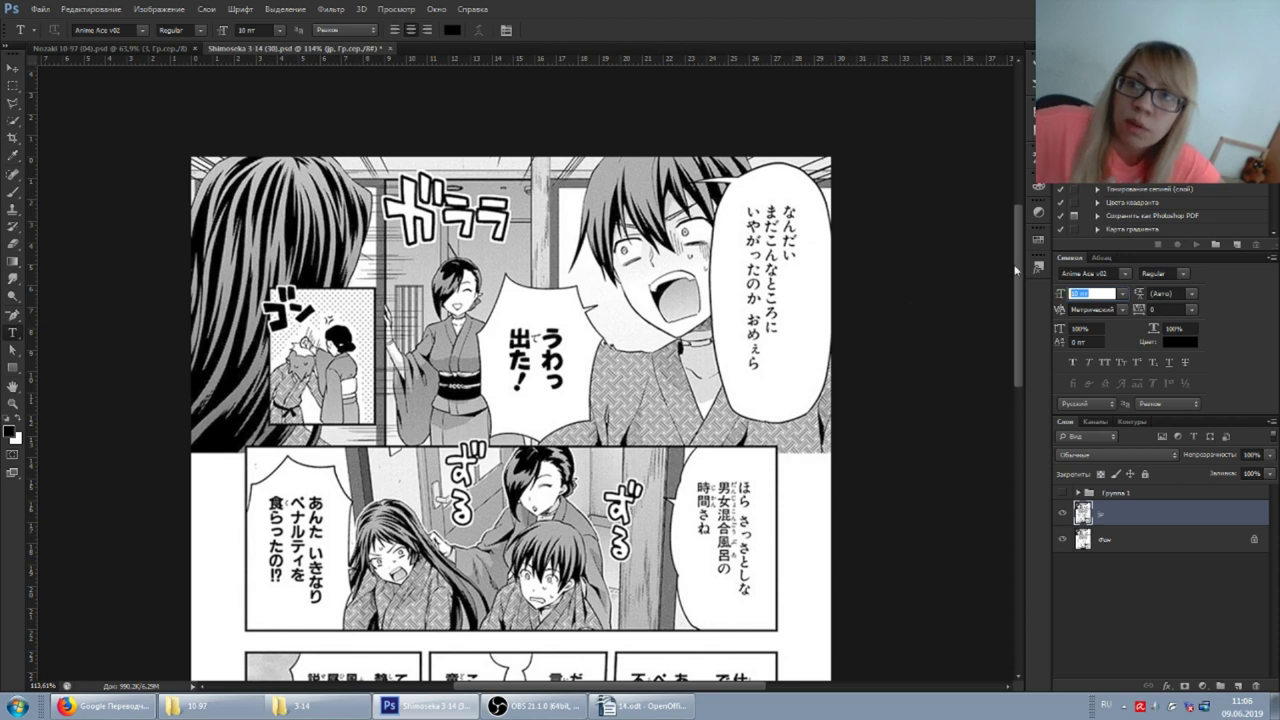
pyautogui.moveTo(1016, 270); pyautogui.dragTo(1014, 250)
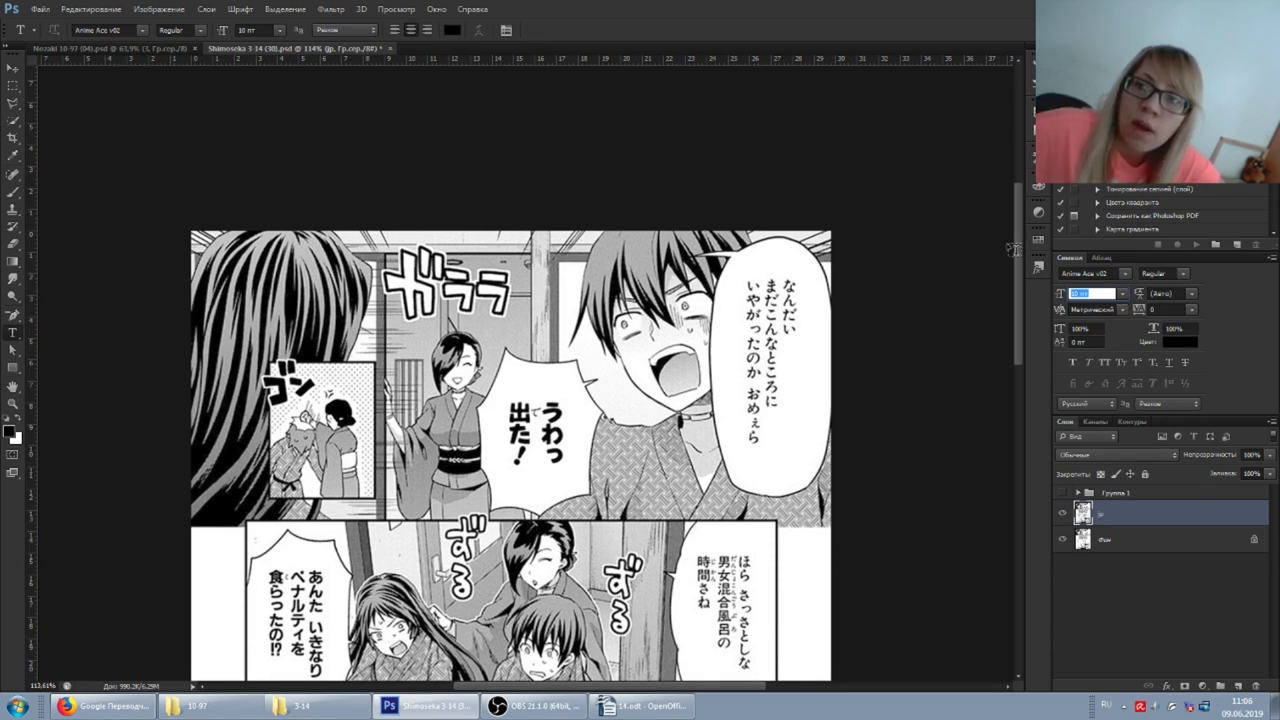
pyautogui.moveTo(1019, 250); pyautogui.dragTo(1016, 270)
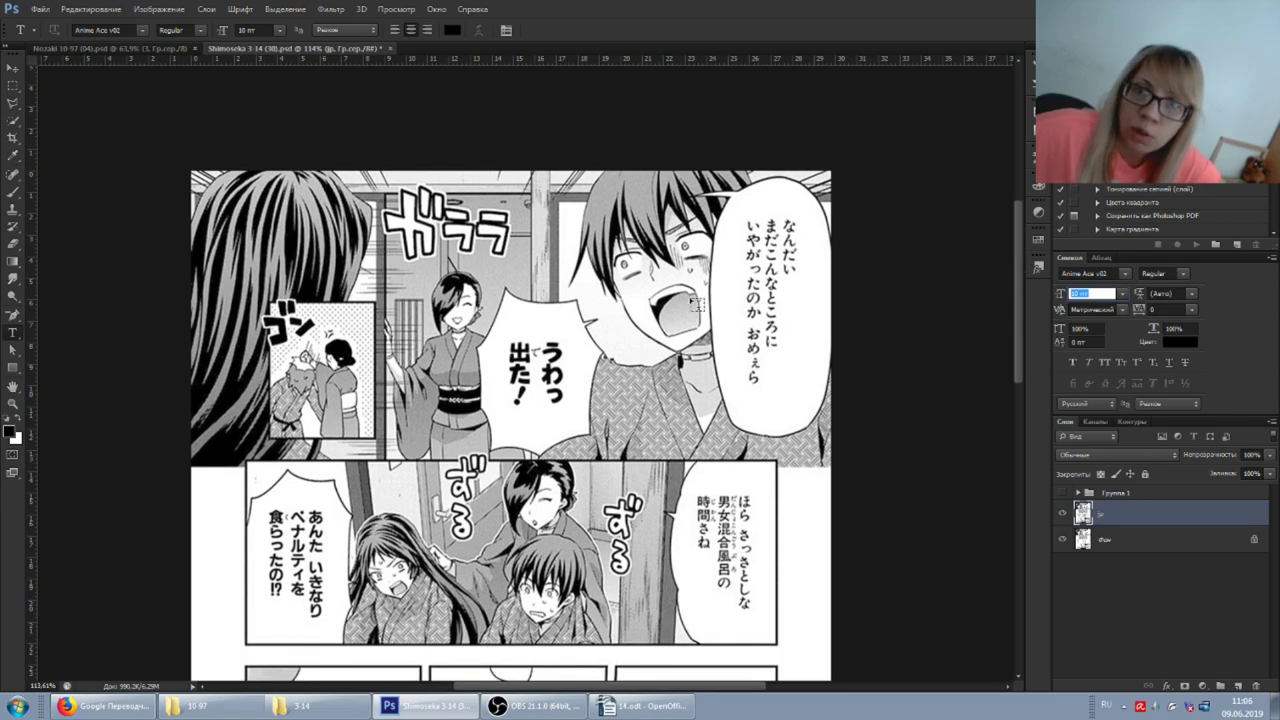
pyautogui.moveTo(1024, 344); pyautogui.dragTo(1019, 431)
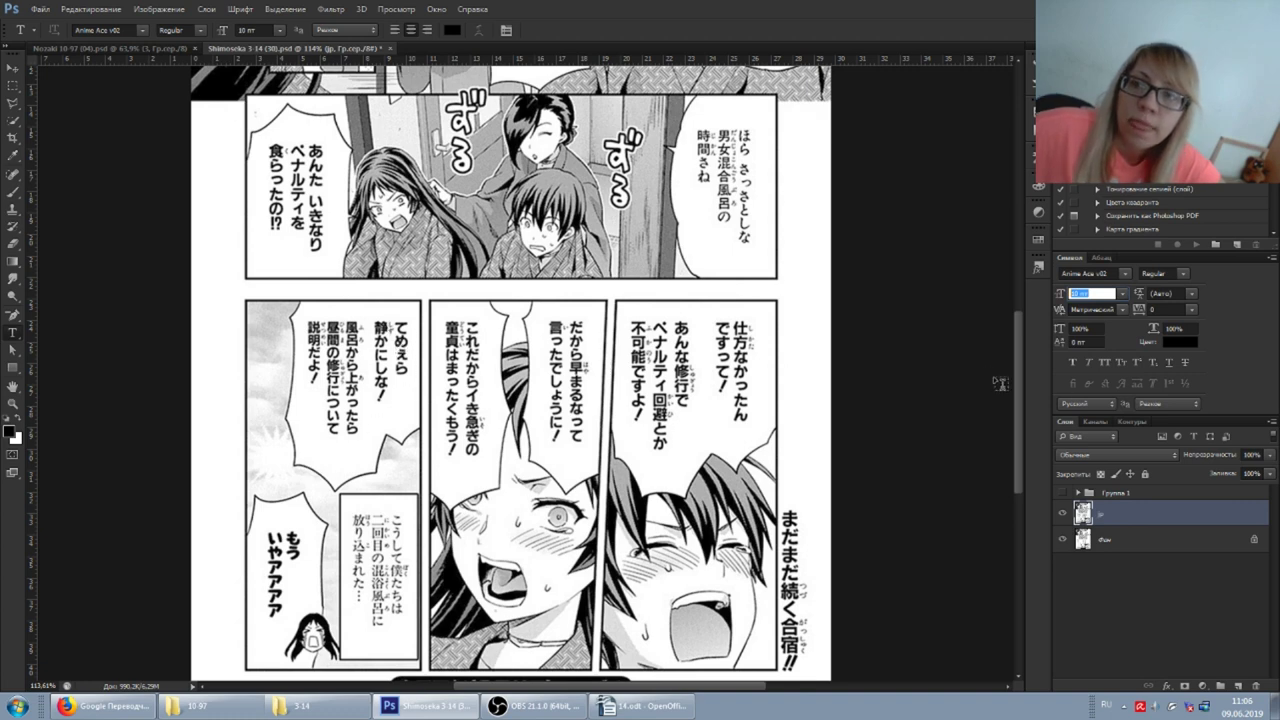
pyautogui.moveTo(1017, 388); pyautogui.dragTo(1015, 270)
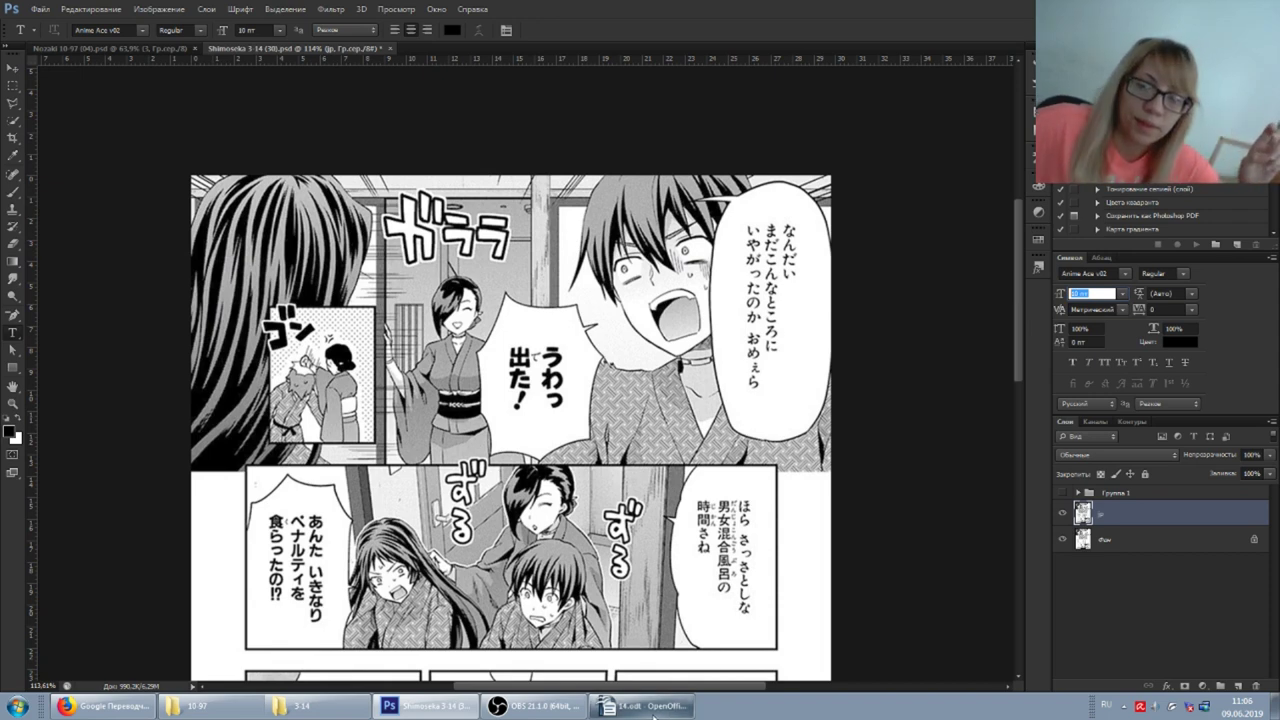
# Select and copy the script line 'Так вот вы где' in Writer, then return to Photoshop.
pyautogui.click(653, 706)
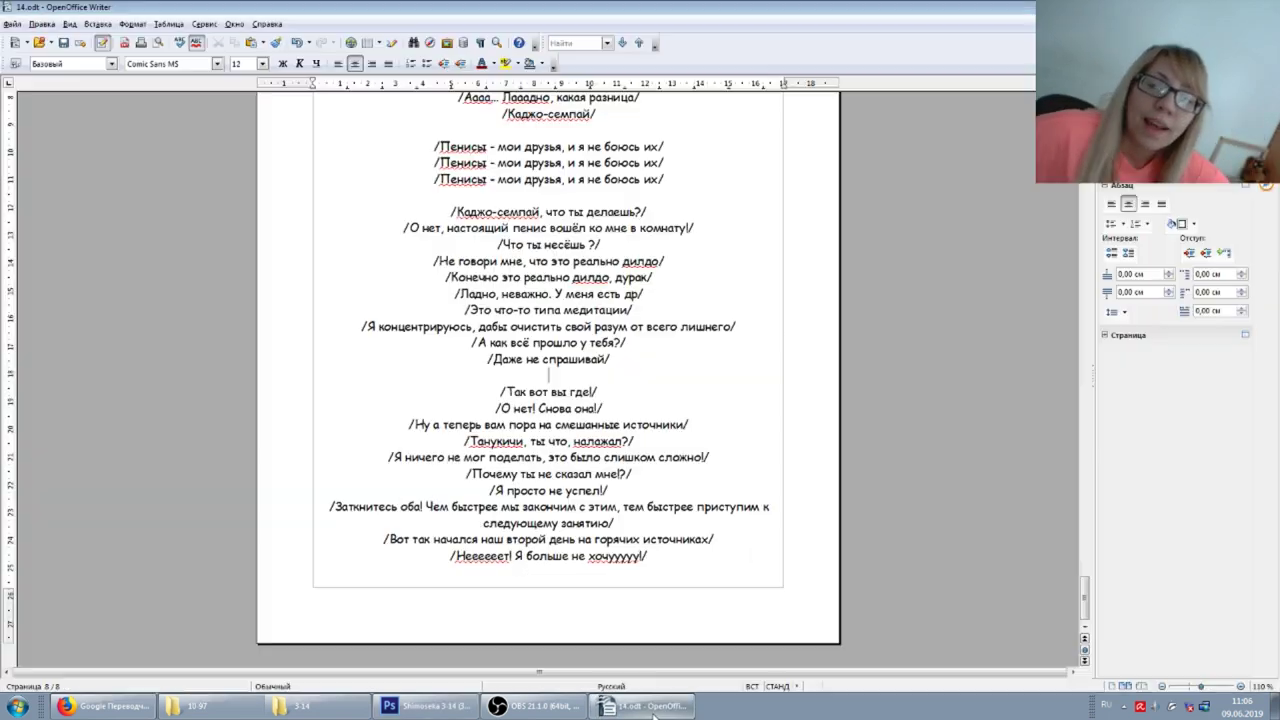
pyautogui.click(425, 706)
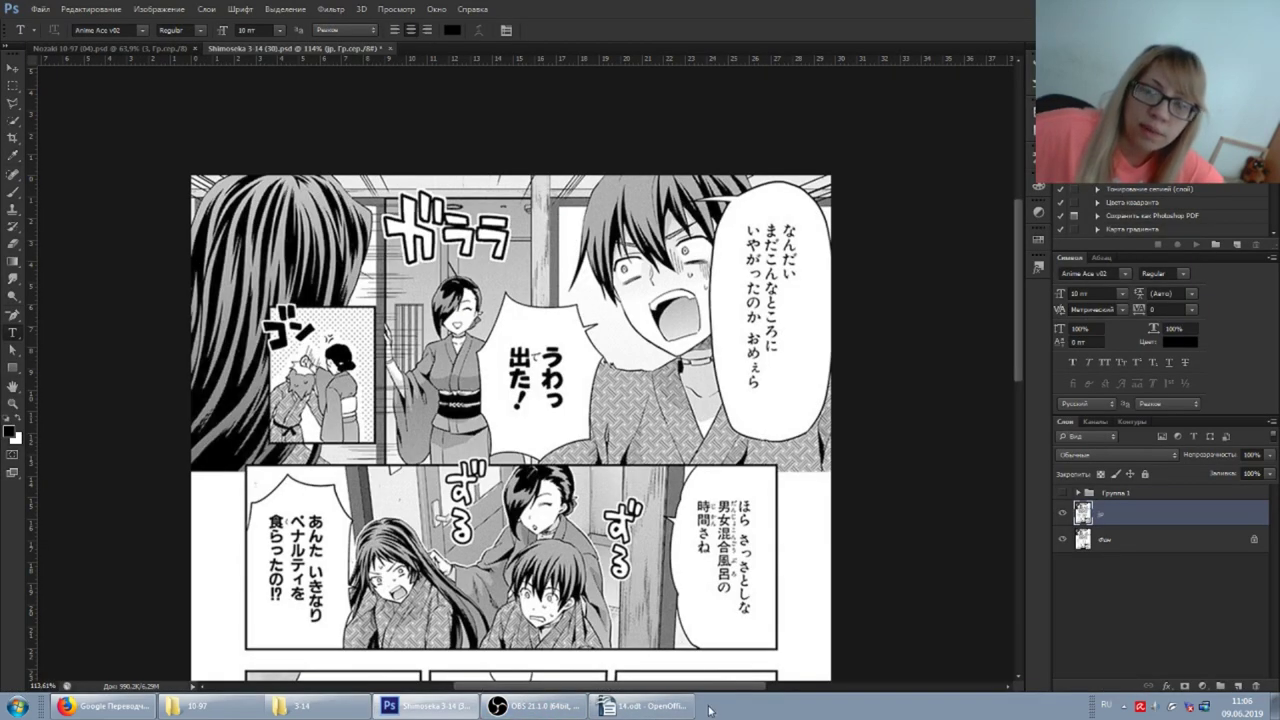
pyautogui.click(665, 706)
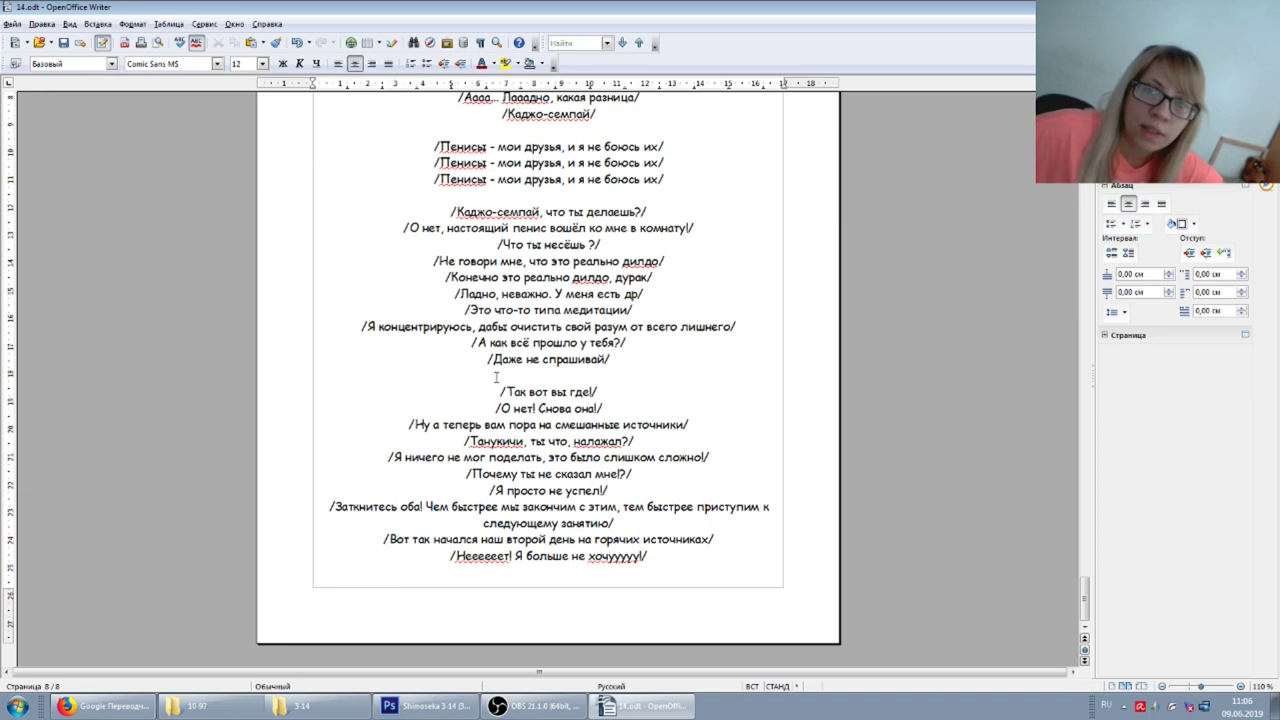
pyautogui.moveTo(497, 378); pyautogui.dragTo(660, 565)
pyautogui.click(660, 560)
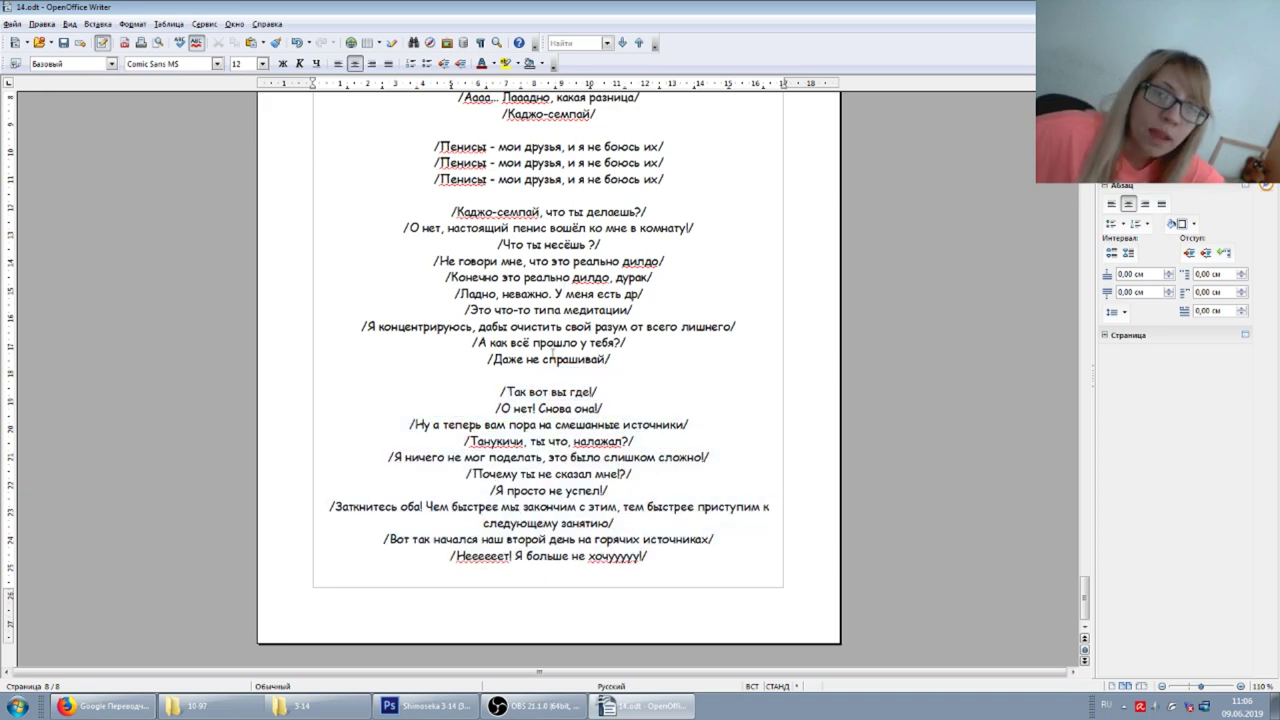
pyautogui.moveTo(521, 388); pyautogui.dragTo(596, 389)
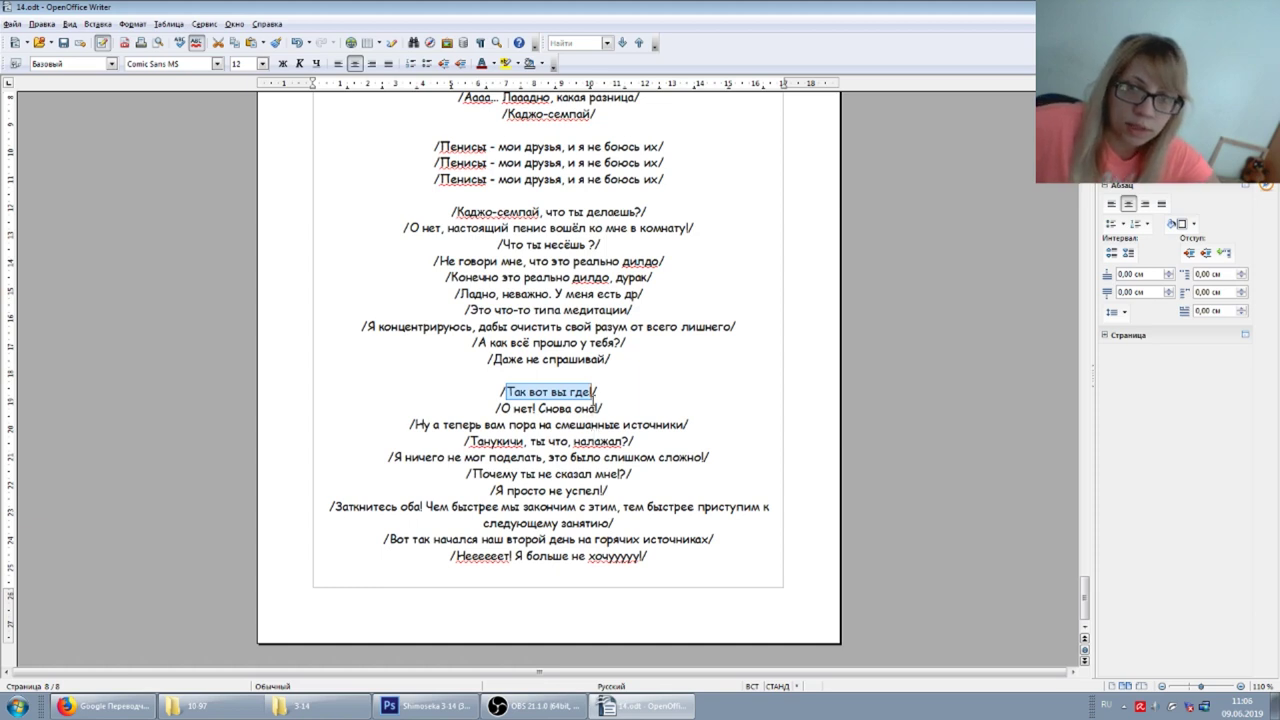
pyautogui.click(614, 383)
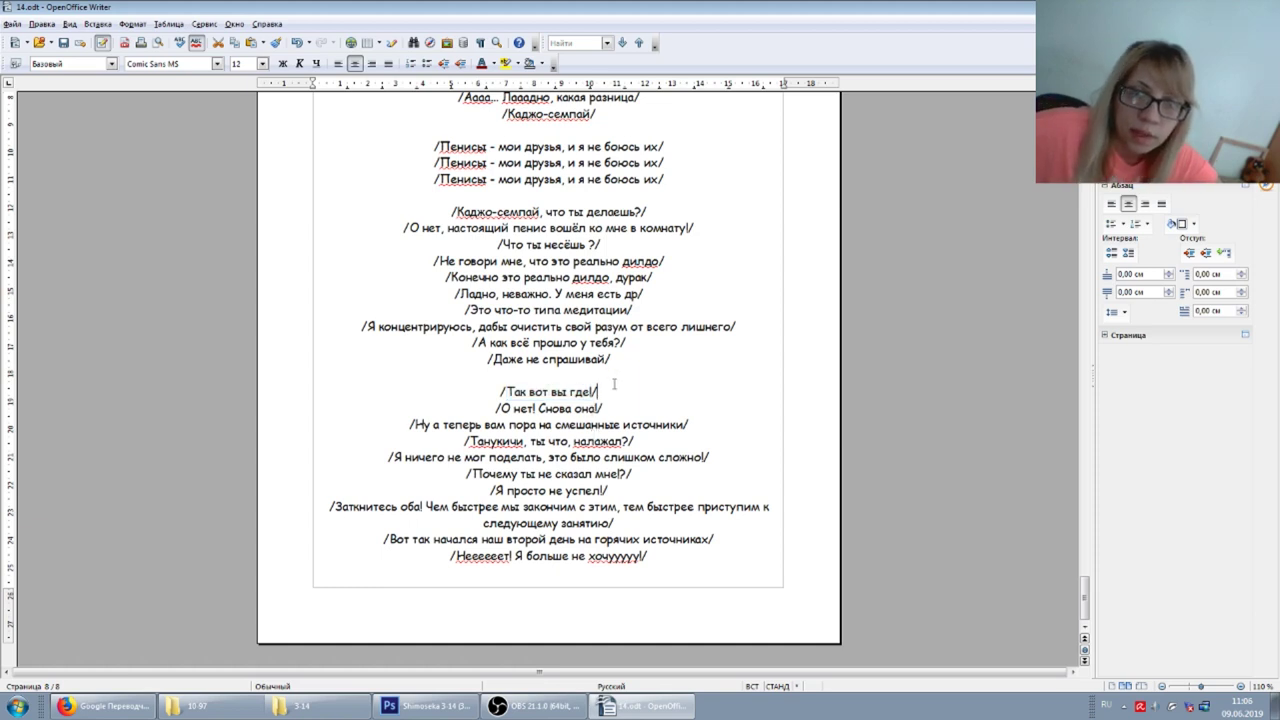
pyautogui.moveTo(493, 391); pyautogui.dragTo(522, 391)
pyautogui.click(591, 391)
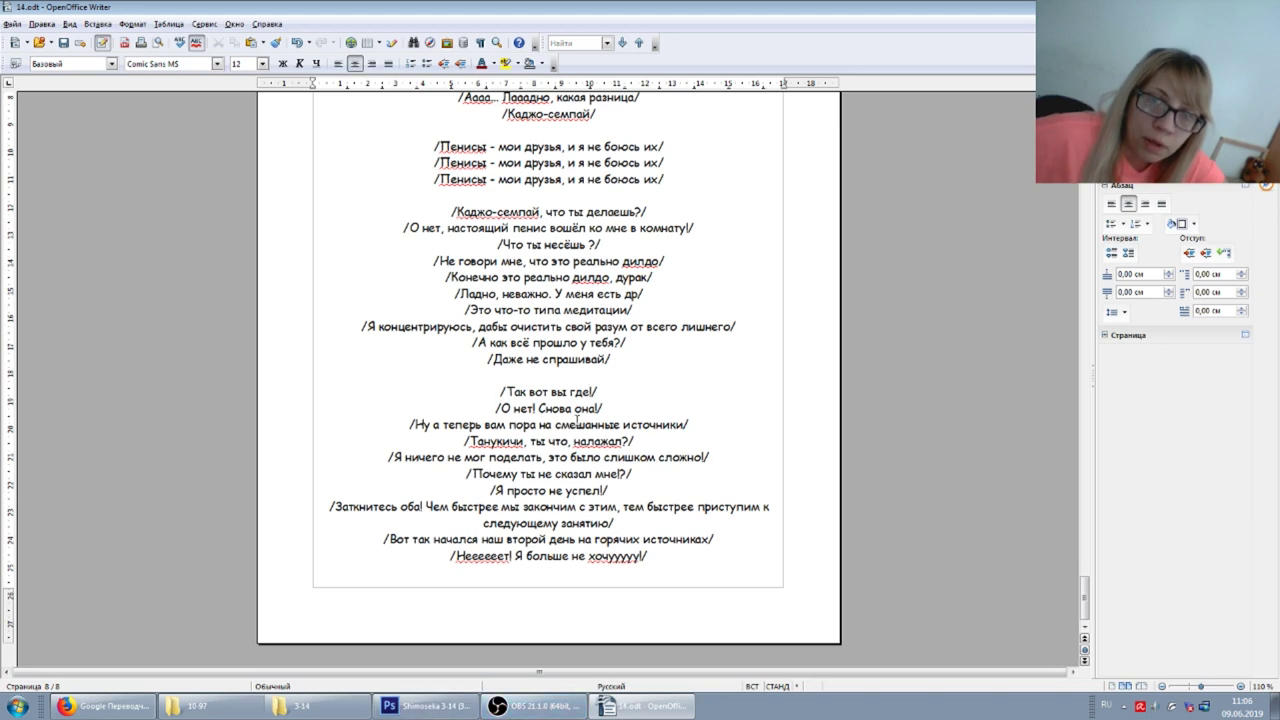
pyautogui.moveTo(507, 391); pyautogui.dragTo(583, 394)
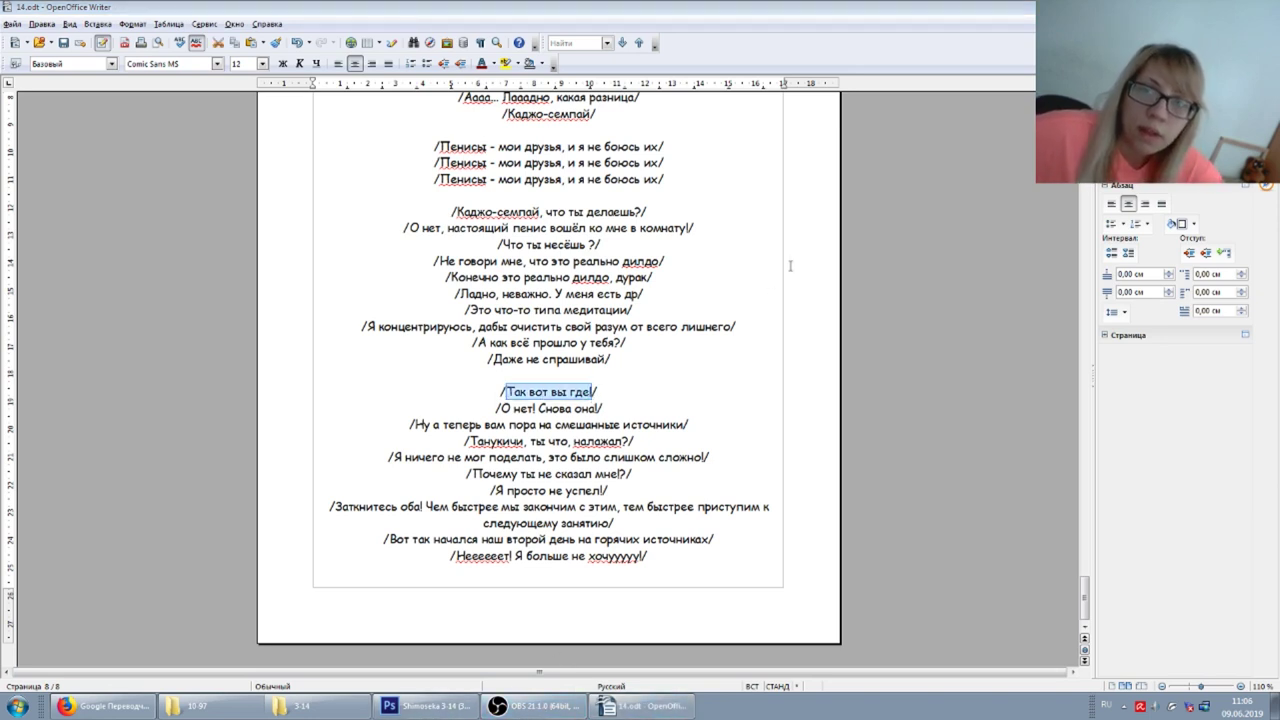
pyautogui.click(420, 706)
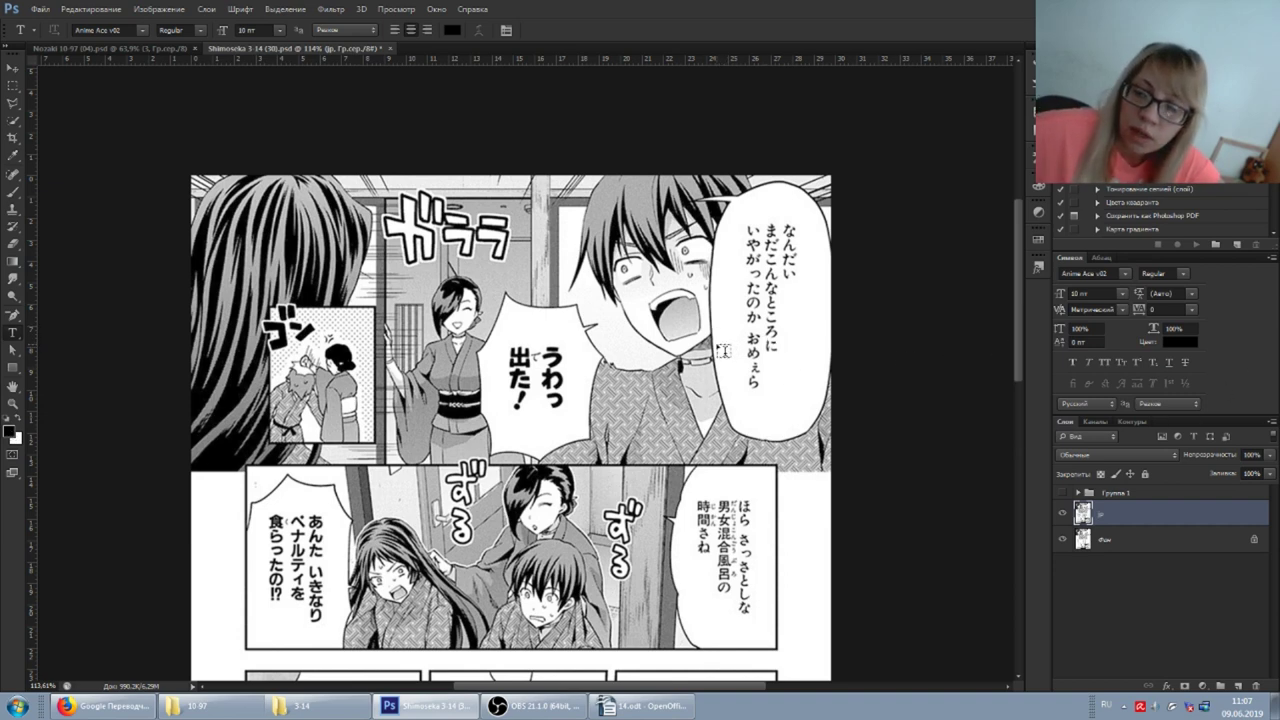
# Create a text layer in the top-right bubble holding the pasted line 'Так вот вы где'.
pyautogui.click(722, 350)
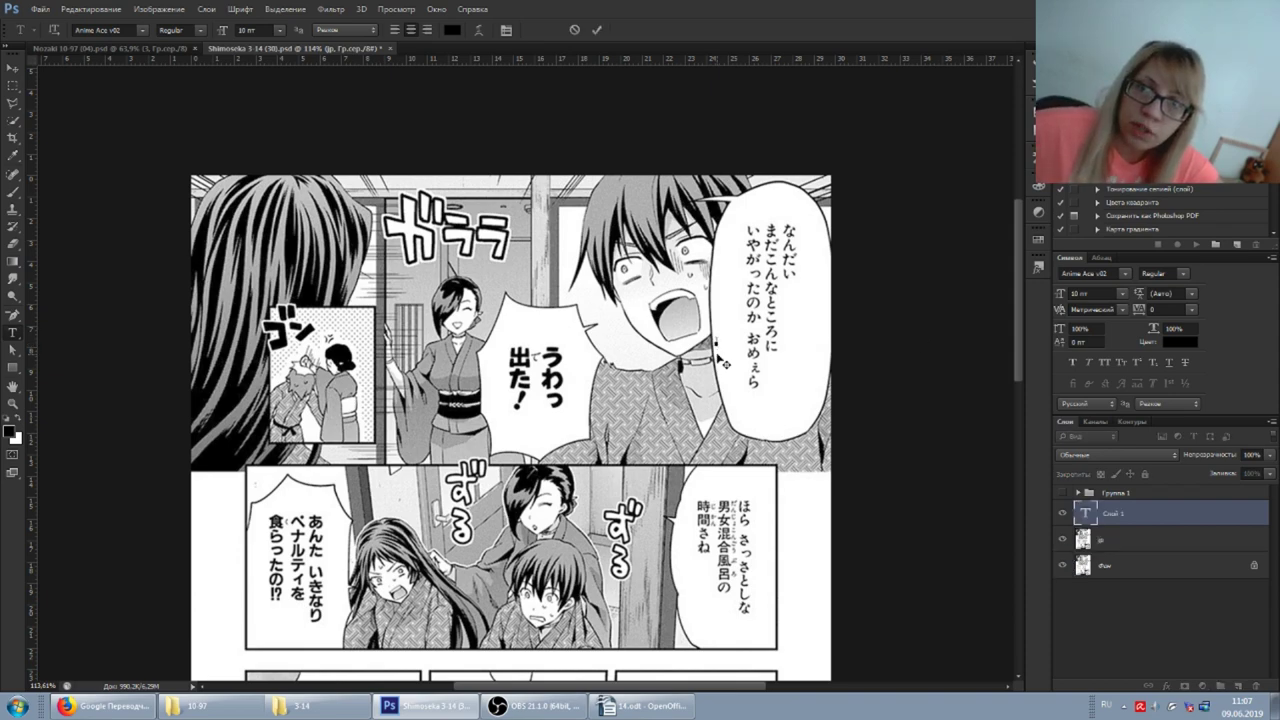
pyautogui.scroll(2, 738, 362)
pyautogui.scroll(3, 737, 350)
pyautogui.scroll(3, 737, 345)
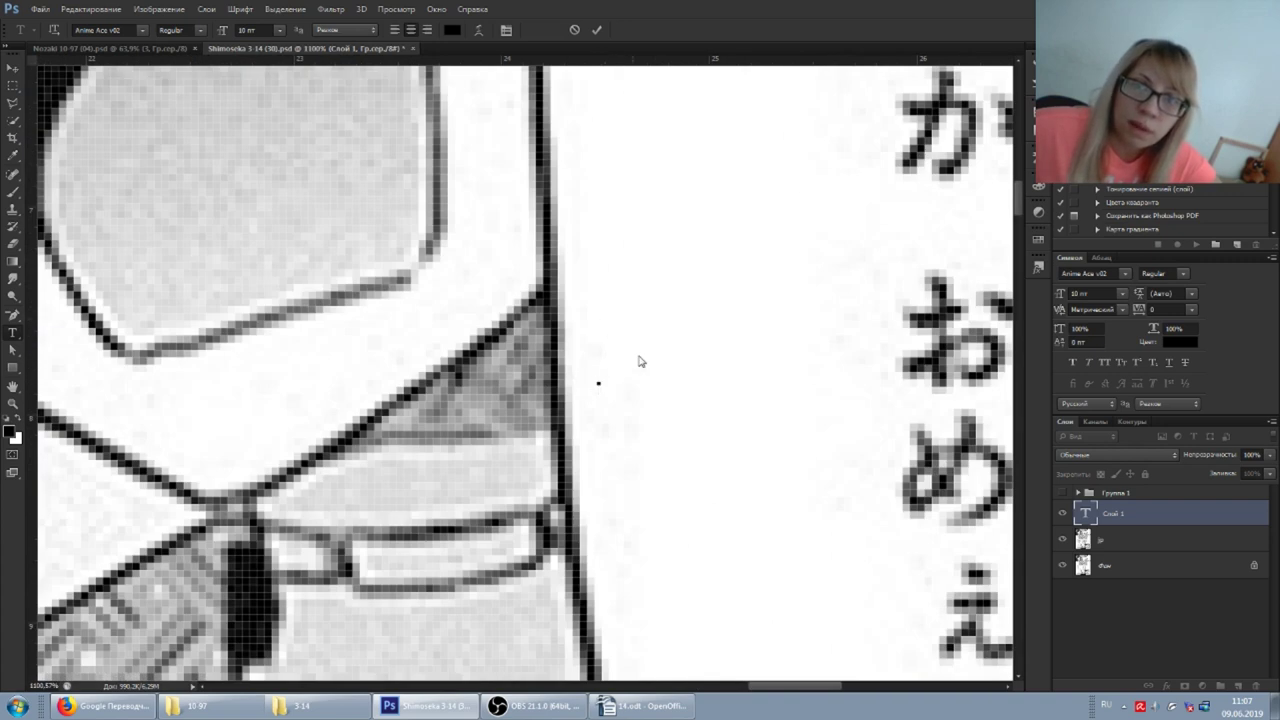
pyautogui.write('поптптп')
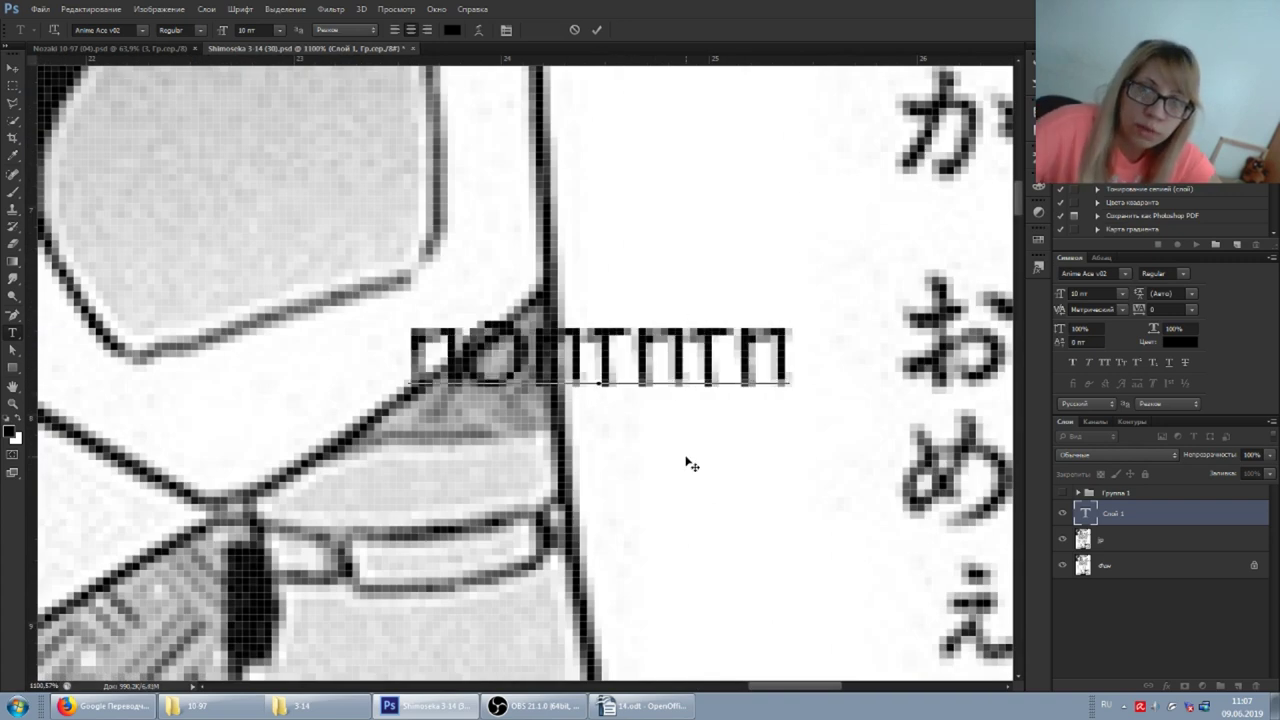
pyautogui.press('BackSpace')
pyautogui.press('BackSpace')
pyautogui.press('BackSpace')
pyautogui.press('BackSpace')
pyautogui.press('BackSpace')
pyautogui.press('BackSpace')
pyautogui.press('BackSpace')
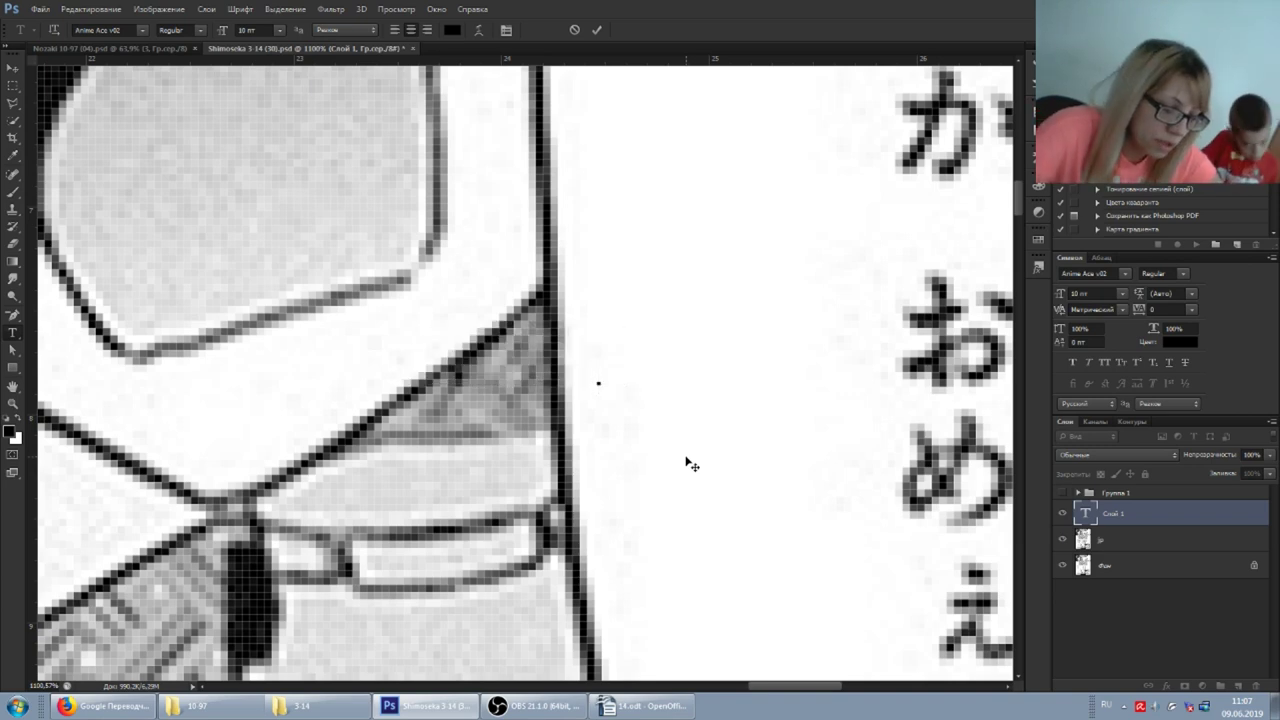
pyautogui.hotkey('ctrl', 'v')
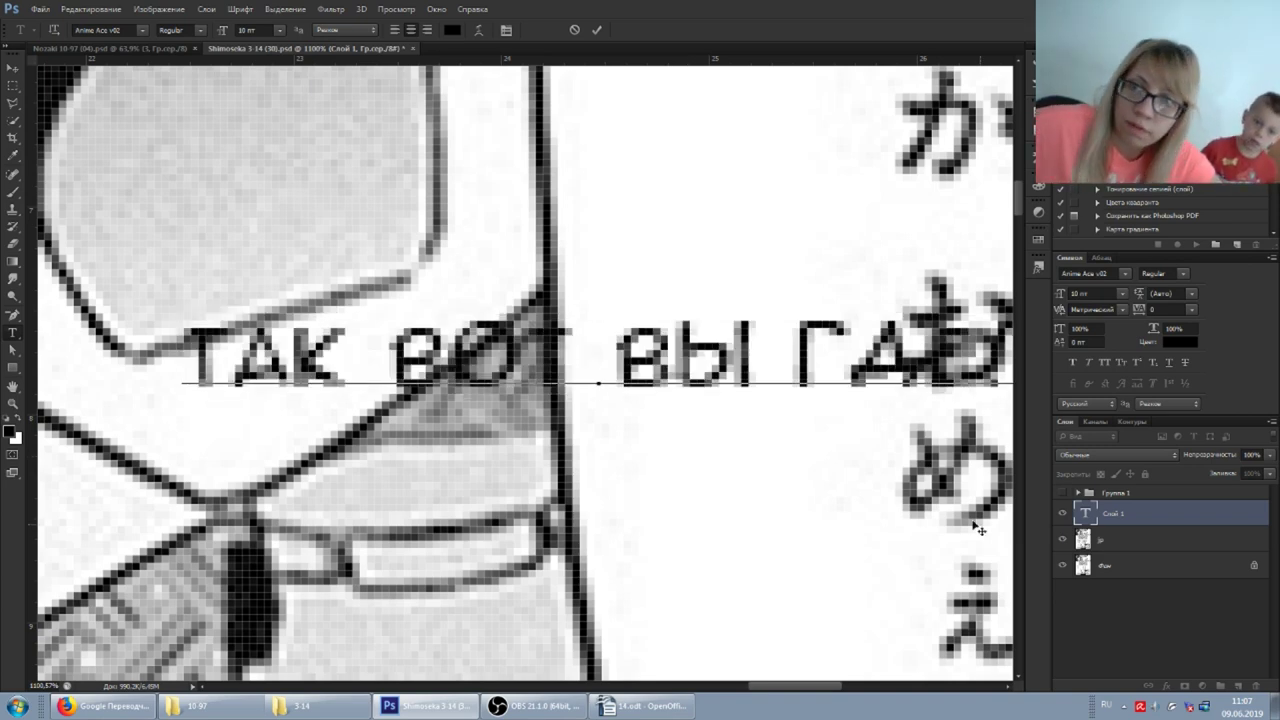
pyautogui.click(1217, 520)
# Try moving the Russian line below the Japanese text, then undo the move.
pyautogui.scroll(-5, 771, 306)
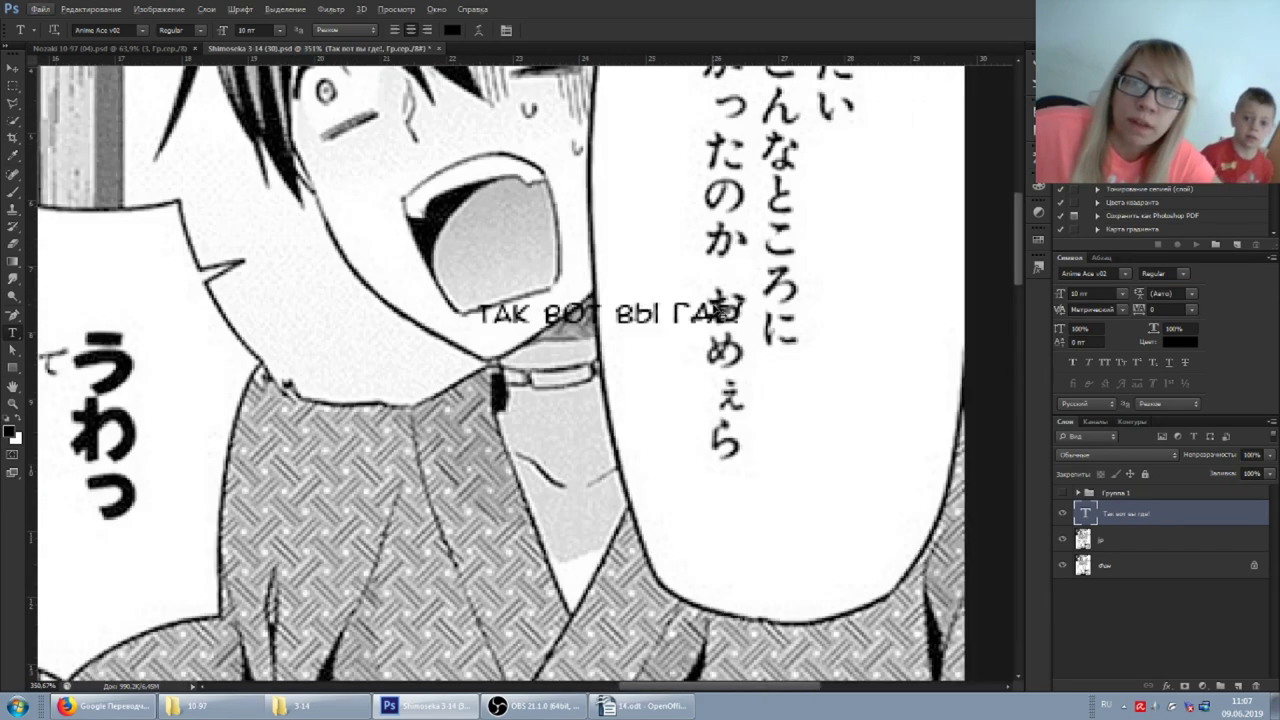
pyautogui.hscroll(3, 697, 309)
pyautogui.click(540, 305)
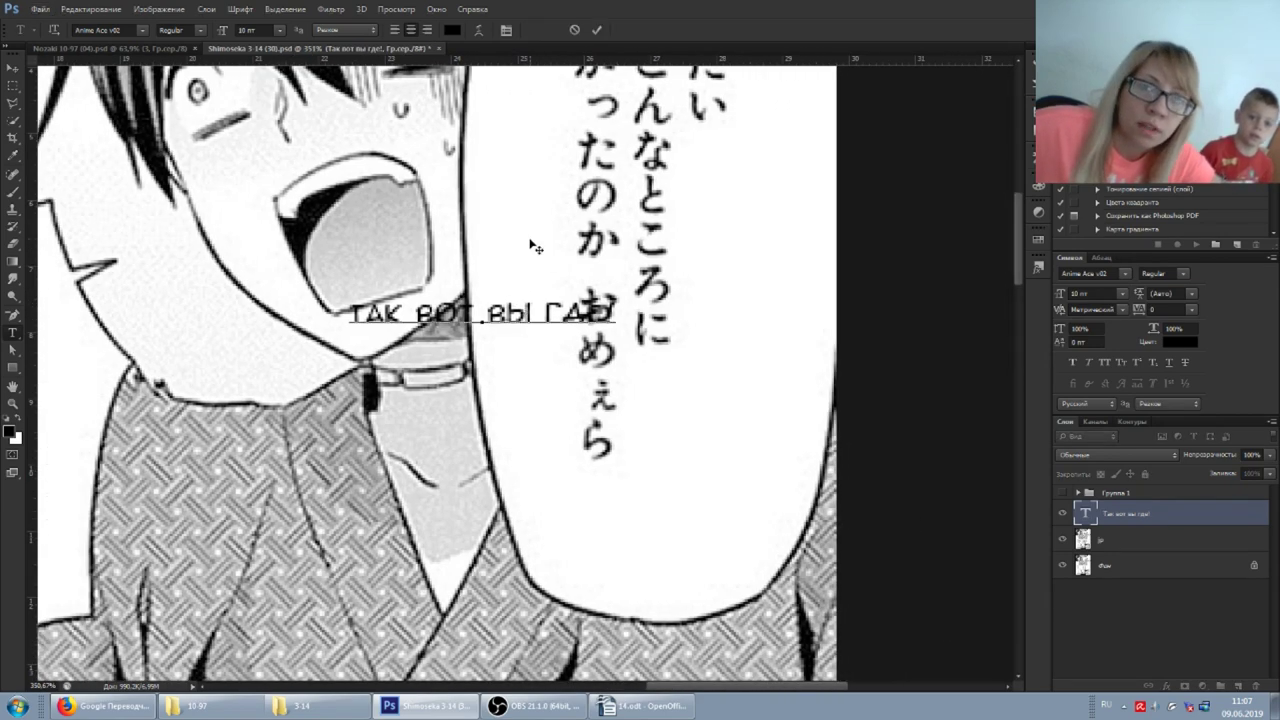
pyautogui.moveTo(521, 242); pyautogui.dragTo(672, 413)
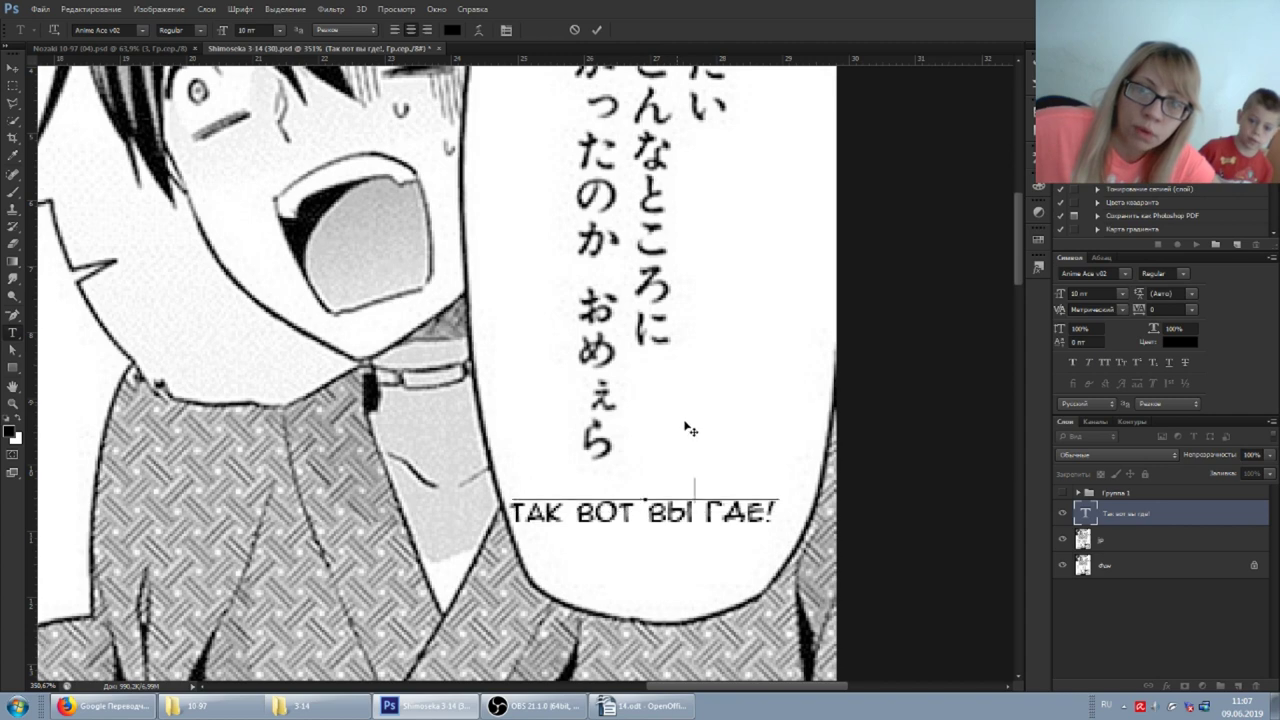
pyautogui.hotkey('ctrl', 'z')
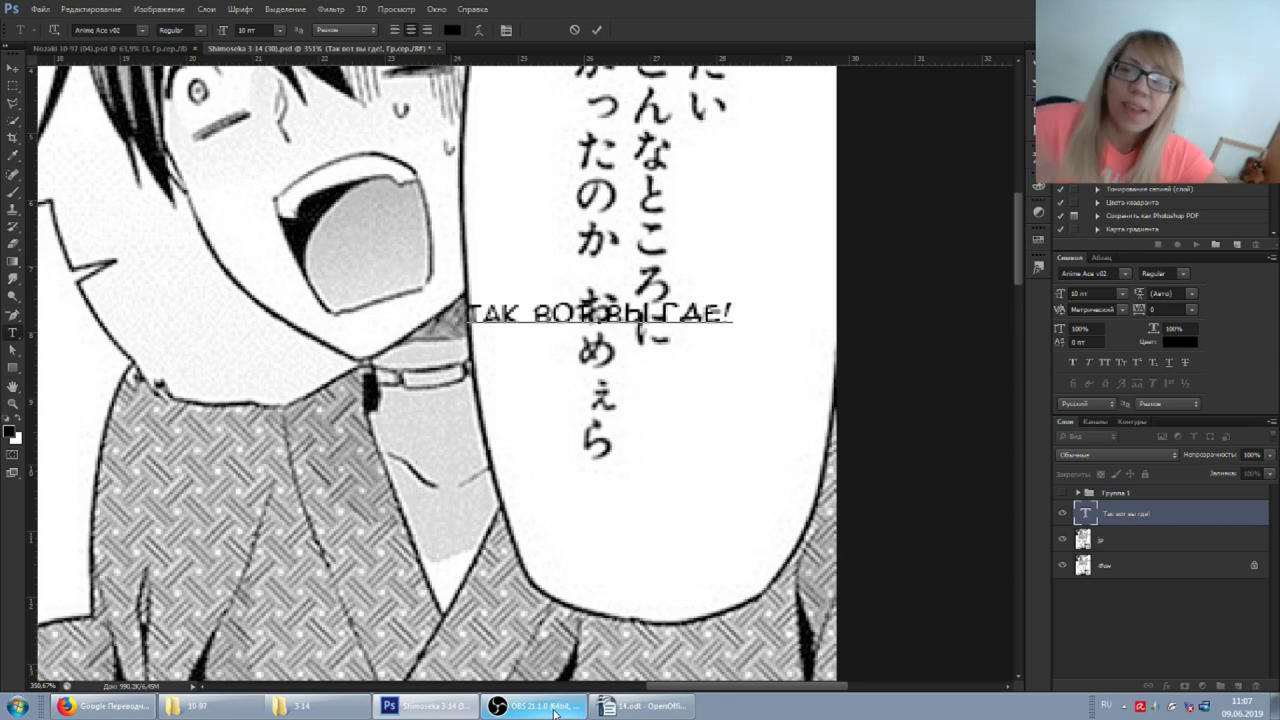
pyautogui.scroll(3, 700, 600)
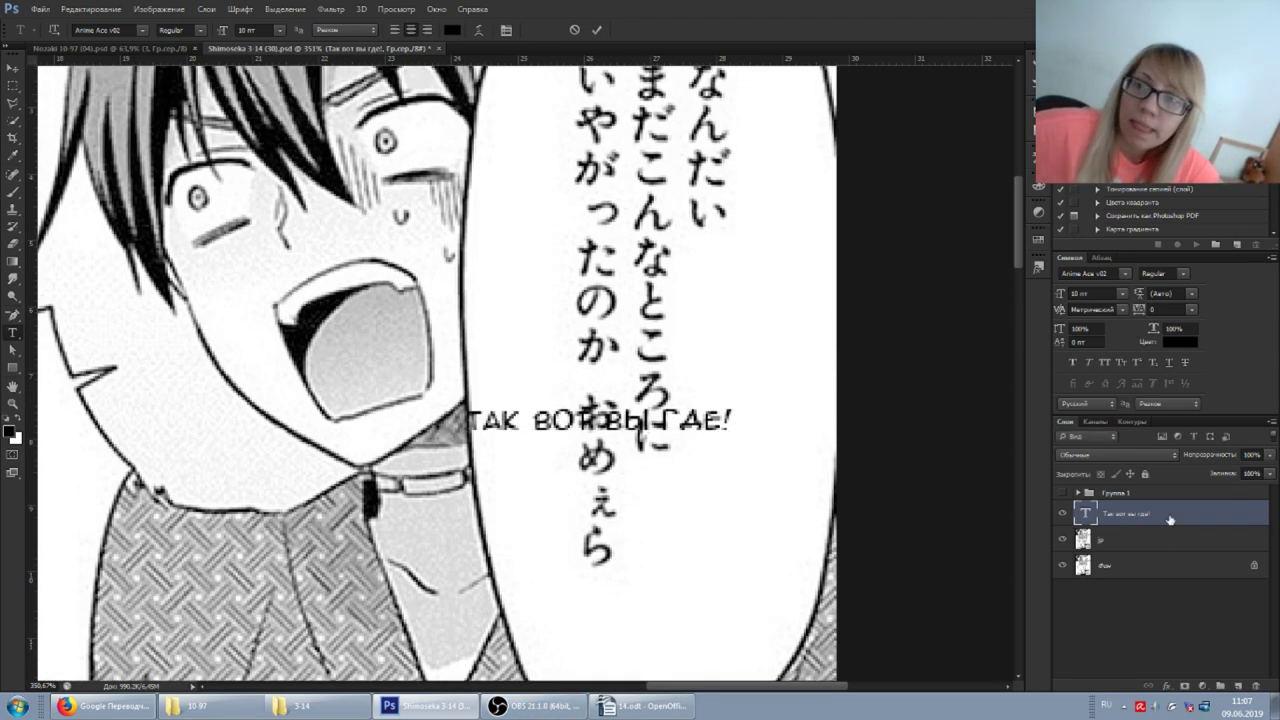
# Trial a paragraph text box over the right bubble with the pasted line, then discard it.
pyautogui.scroll(-3, 583, 335)
pyautogui.scroll(2, 583, 345)
pyautogui.moveTo(523, 286); pyautogui.dragTo(681, 415)
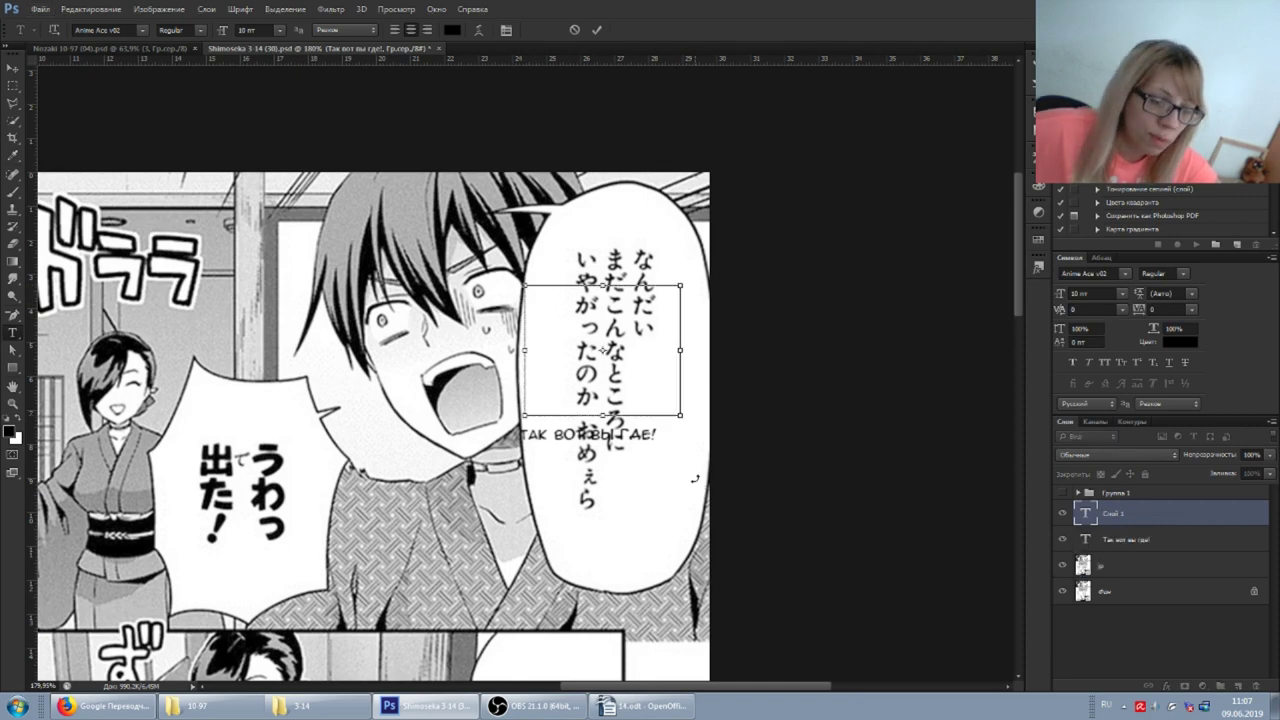
pyautogui.write('ТАК ВОТ ВЫ ГДЕ!')
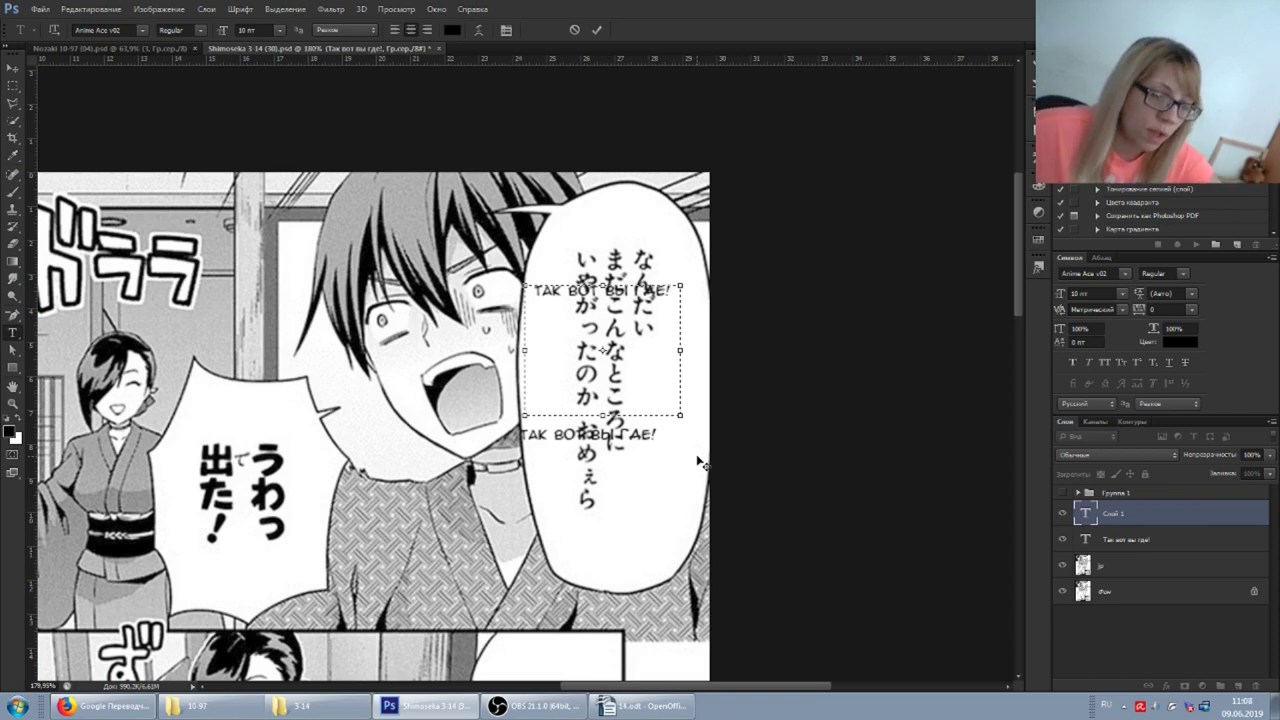
pyautogui.press('Escape')
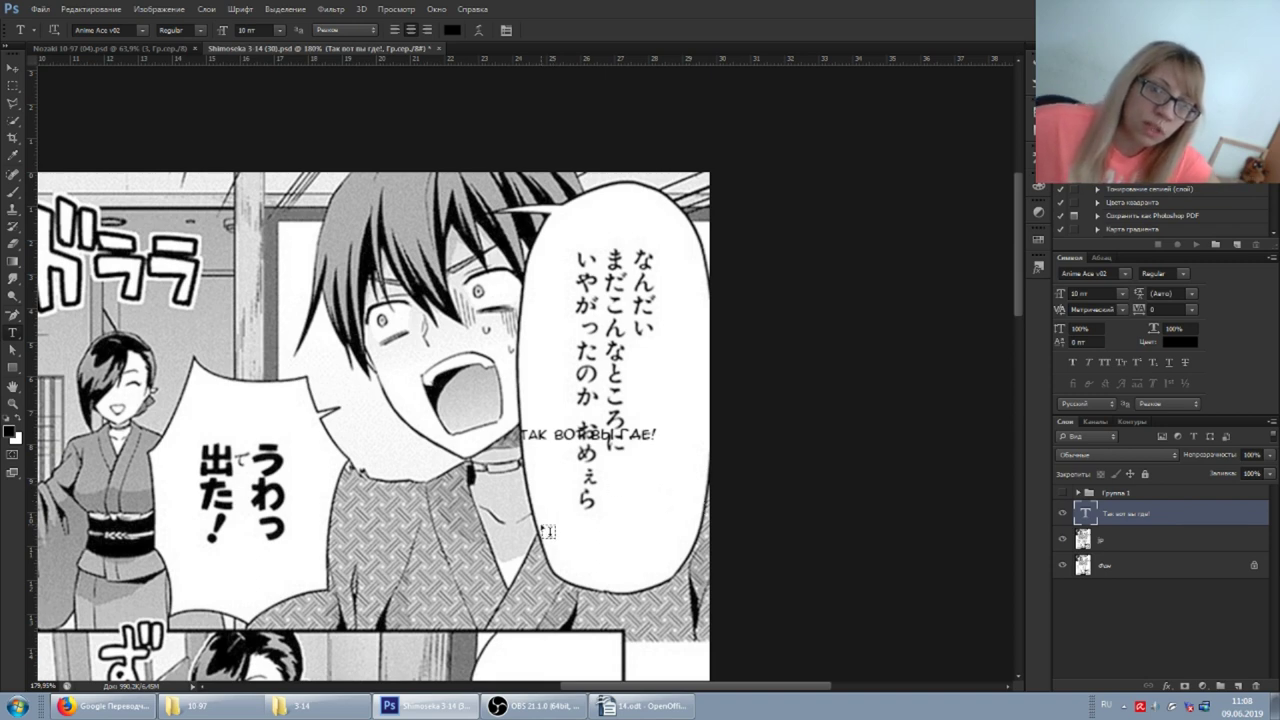
# Paste trial copies of the line into the left and lower bubbles, then undo them.
pyautogui.click(173, 437)
pyautogui.write('ТАК ВОТ ВЫ ГДЕ!')
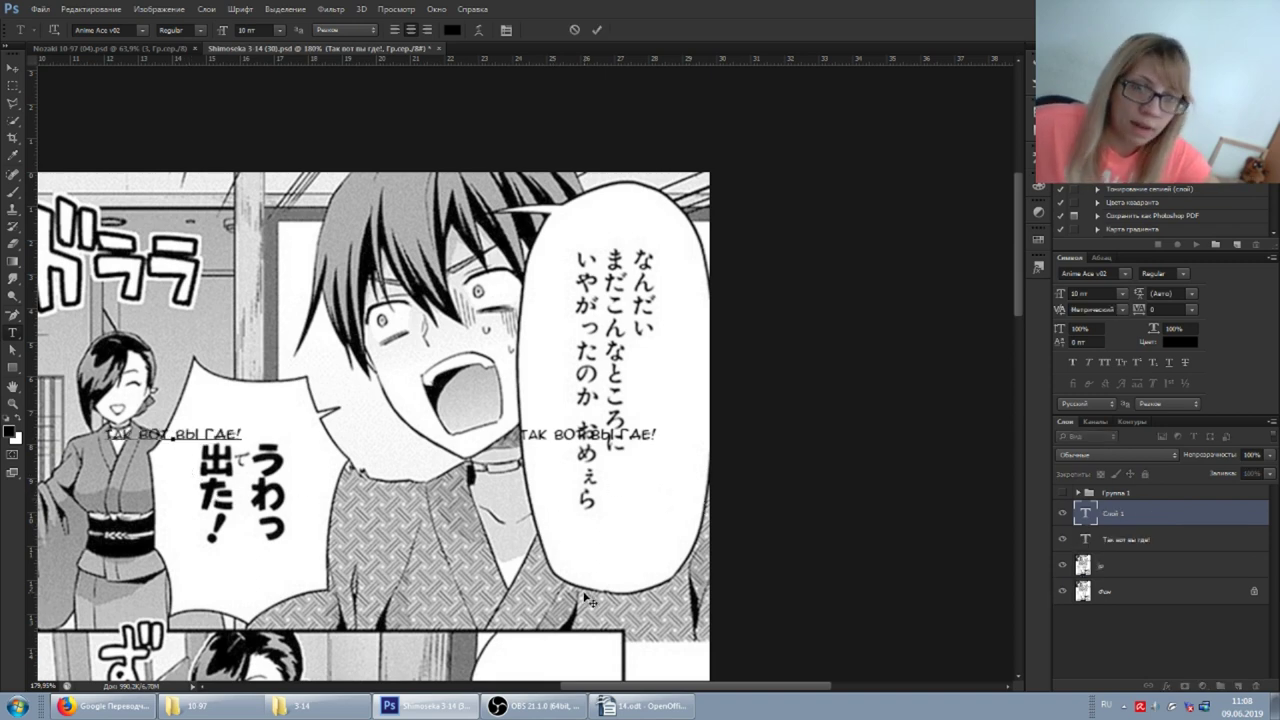
pyautogui.click(384, 540)
pyautogui.hotkey('ctrl', 'v')
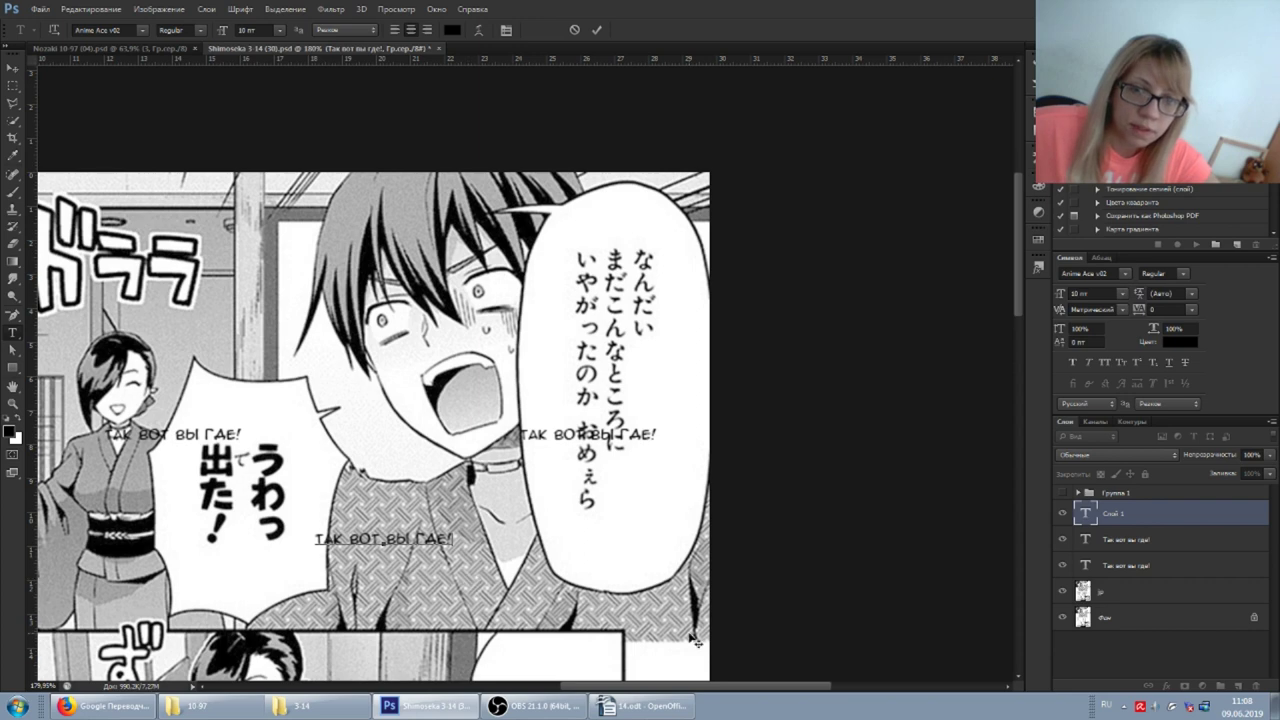
pyautogui.click(1150, 517)
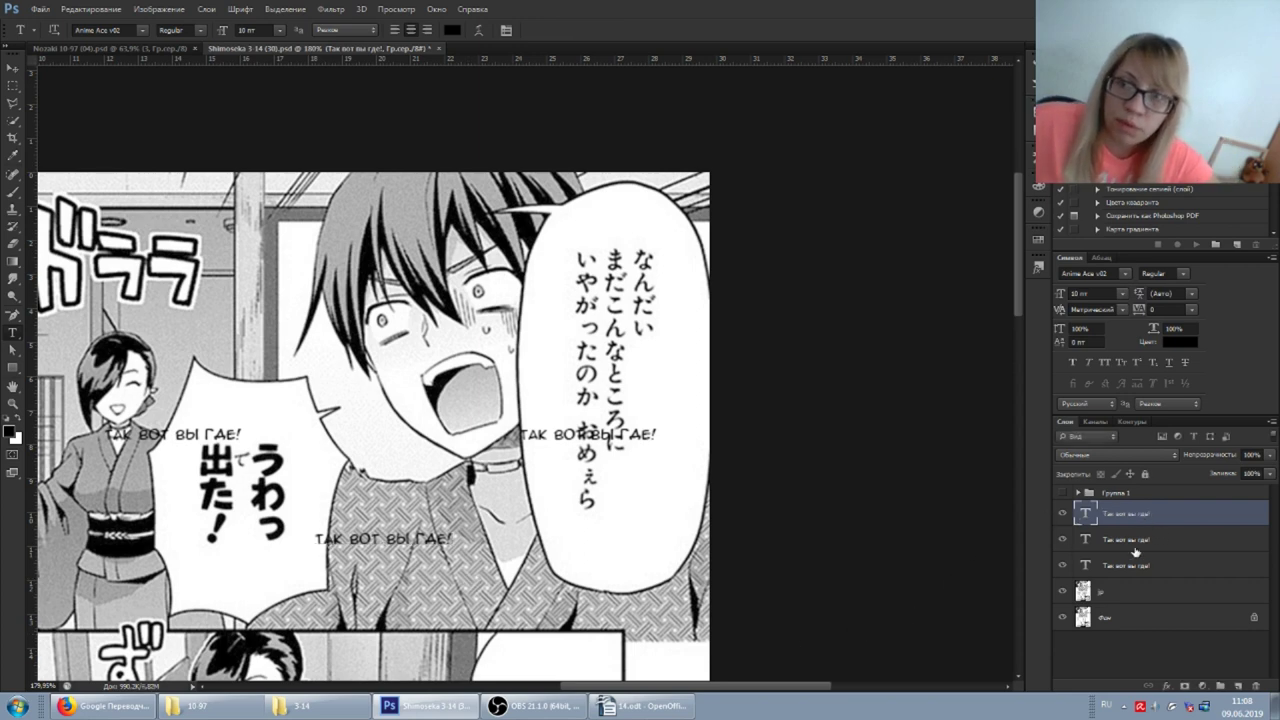
pyautogui.hotkey('ctrl', 'alt', 'z')
pyautogui.hotkey('ctrl', 'alt', 'z')
# Drag the original 'Так вот вы где!' line up and right into the right bubble.
pyautogui.scroll(-2, 600, 400)
pyautogui.click(601, 365)
pyautogui.moveTo(601, 365); pyautogui.dragTo(638, 288)
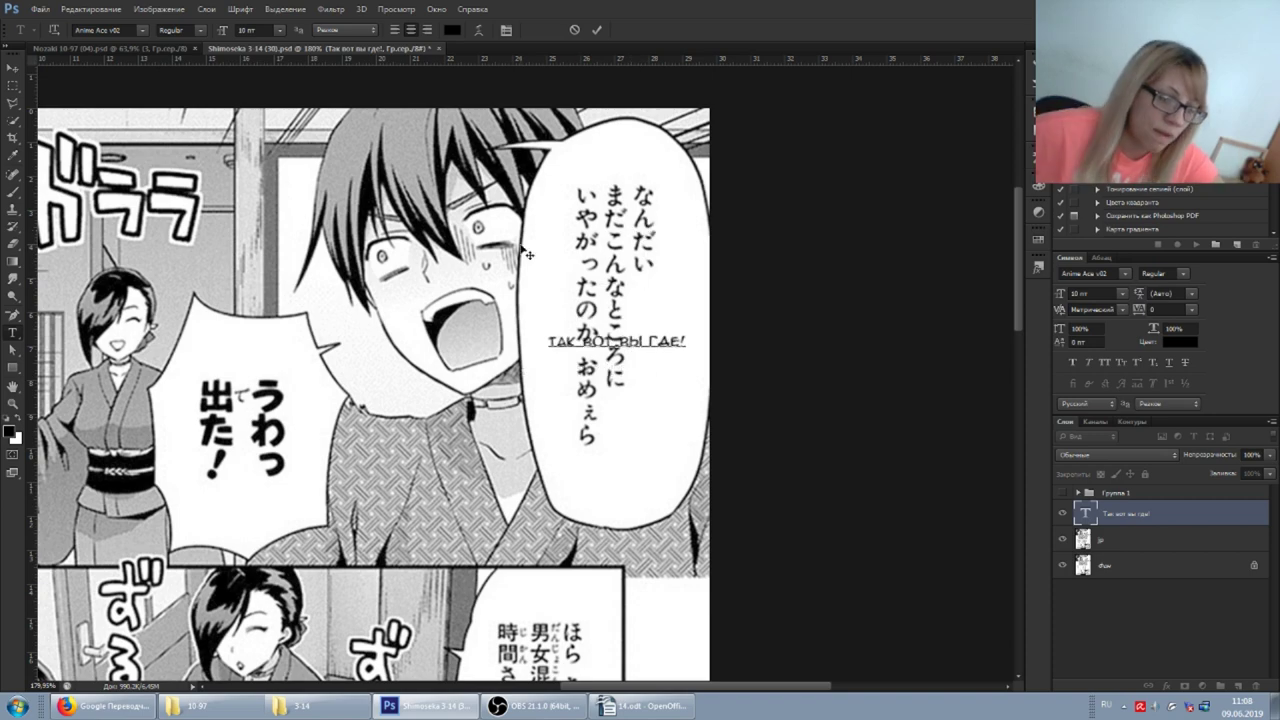
pyautogui.hscroll(-2, 530, 250)
pyautogui.hscroll(-2, 533, 248)
pyautogui.hscroll(-2, 536, 245)
pyautogui.scroll(-1, 536, 245)
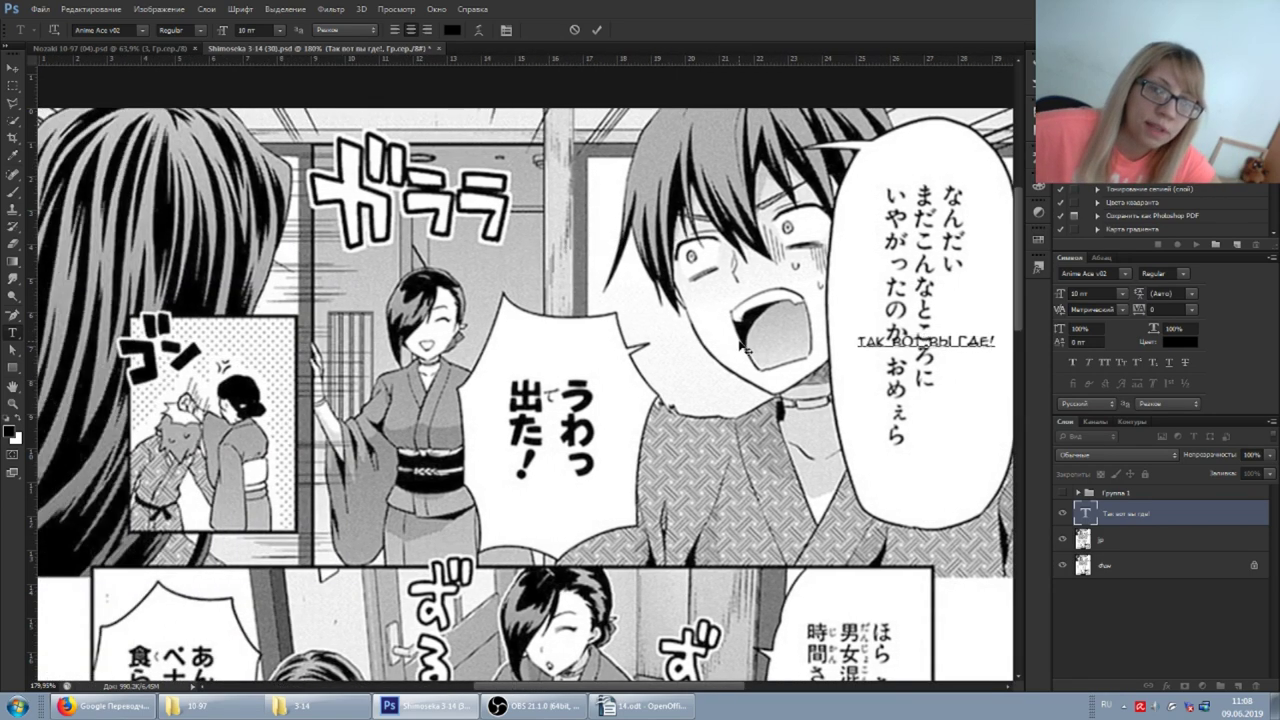
pyautogui.scroll(-1, 680, 430)
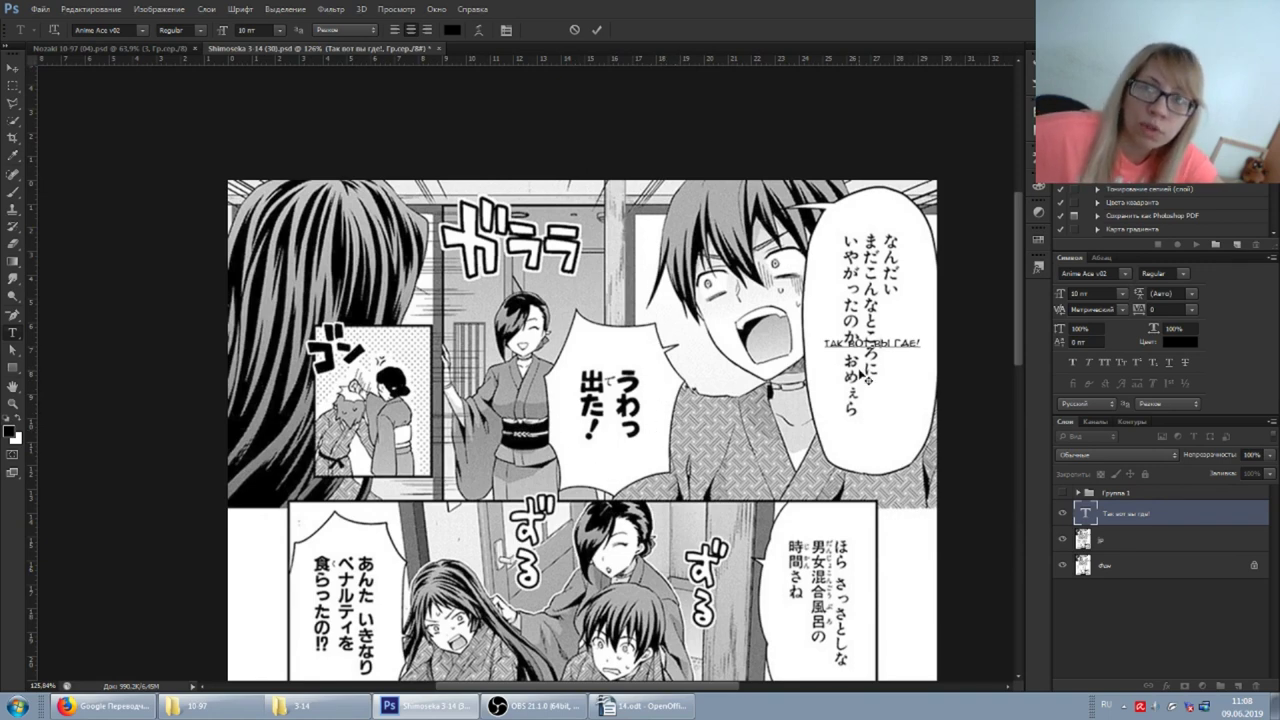
# Commit the «Так вот вы где!» text in the right bubble and look over the page.
pyautogui.click(1153, 520)
pyautogui.scroll(1, 822, 377)
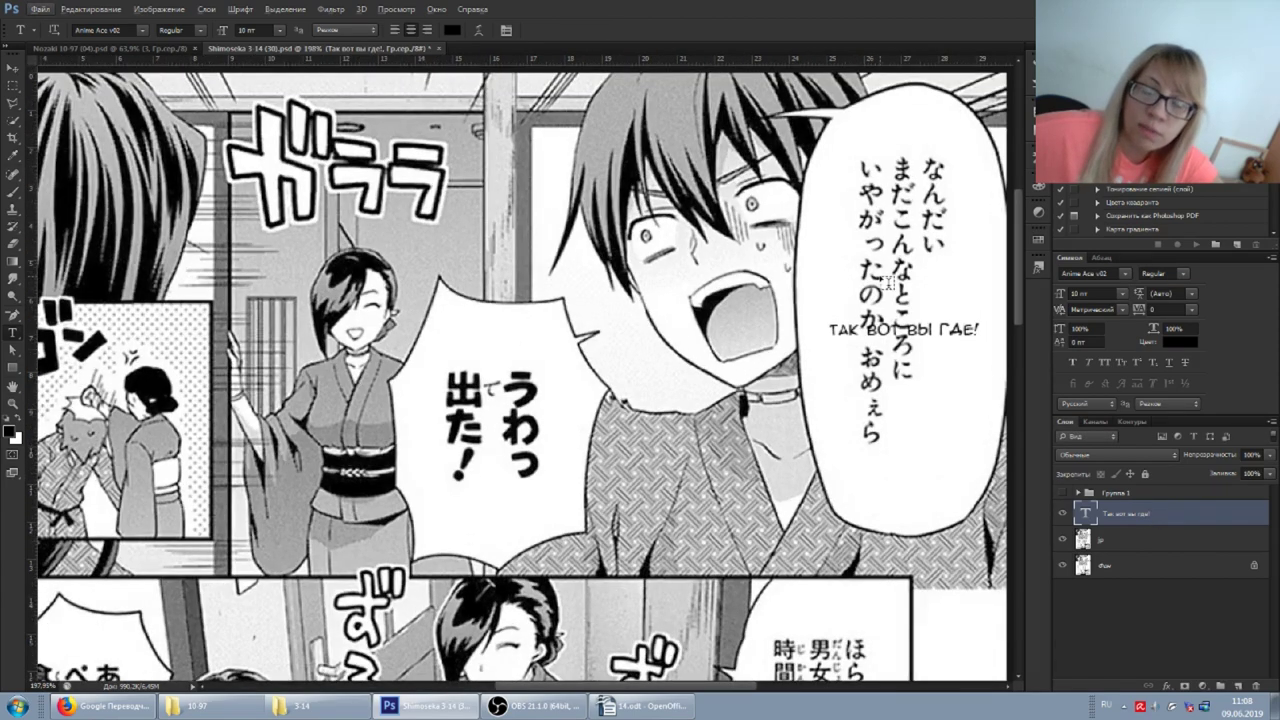
pyautogui.scroll(1, 900, 326)
pyautogui.scroll(1, 829, 317)
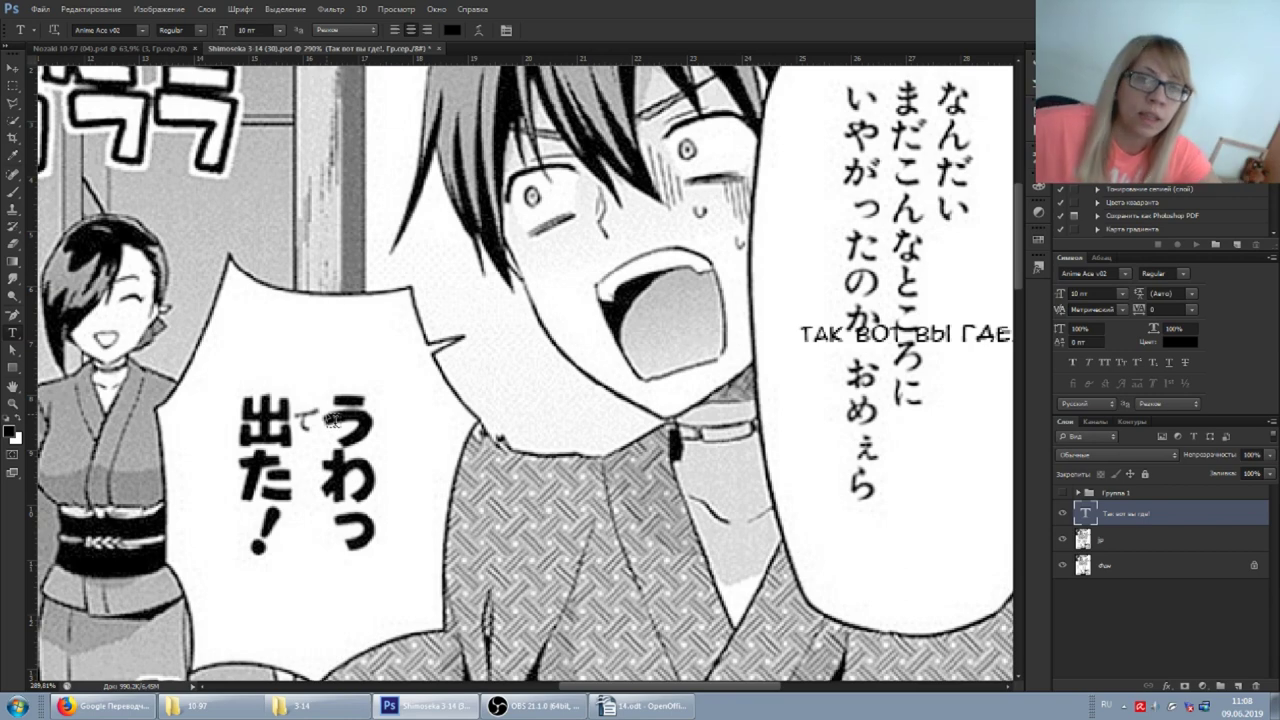
pyautogui.scroll(-2, 335, 419)
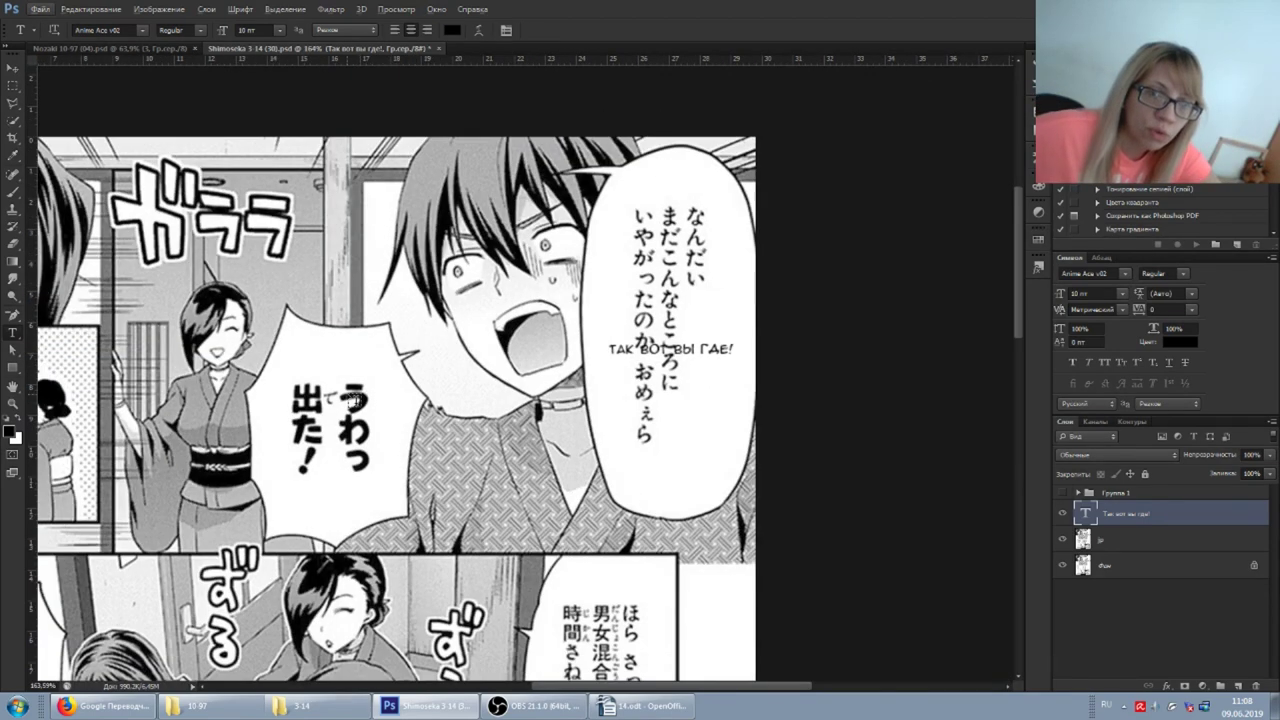
pyautogui.scroll(1, 322, 455)
pyautogui.scroll(3, 322, 455)
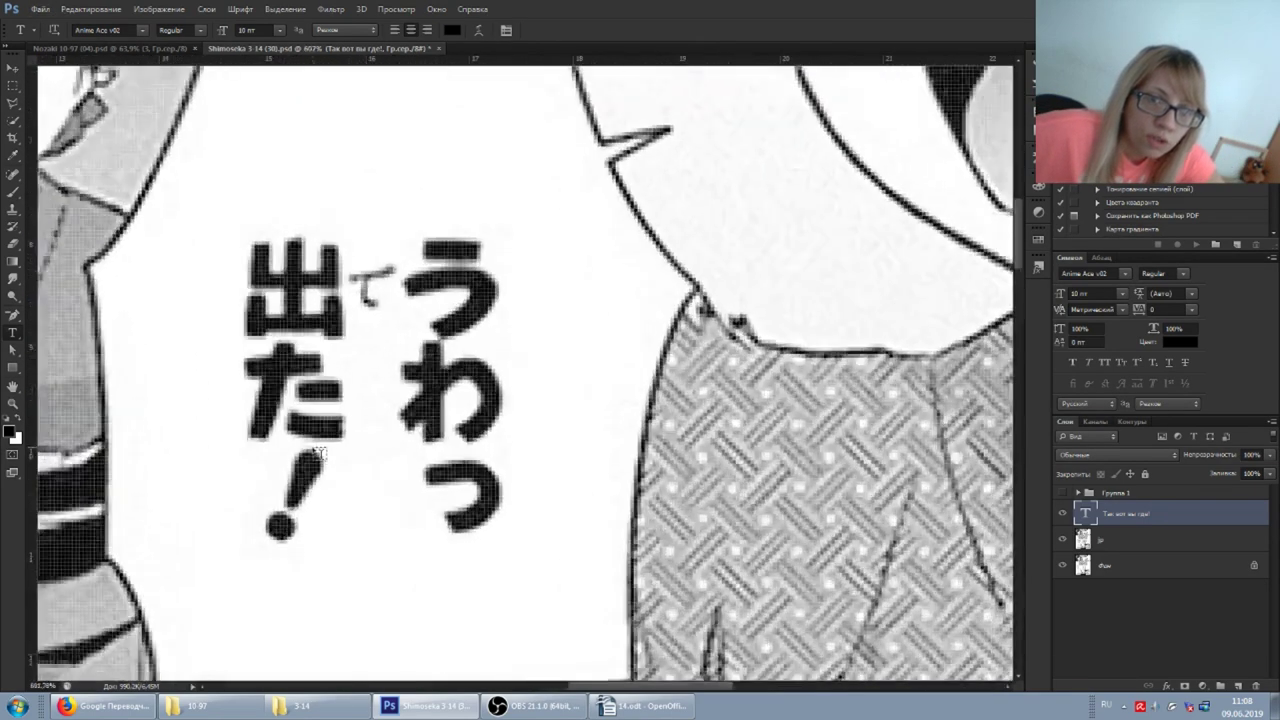
pyautogui.scroll(2, 378, 417)
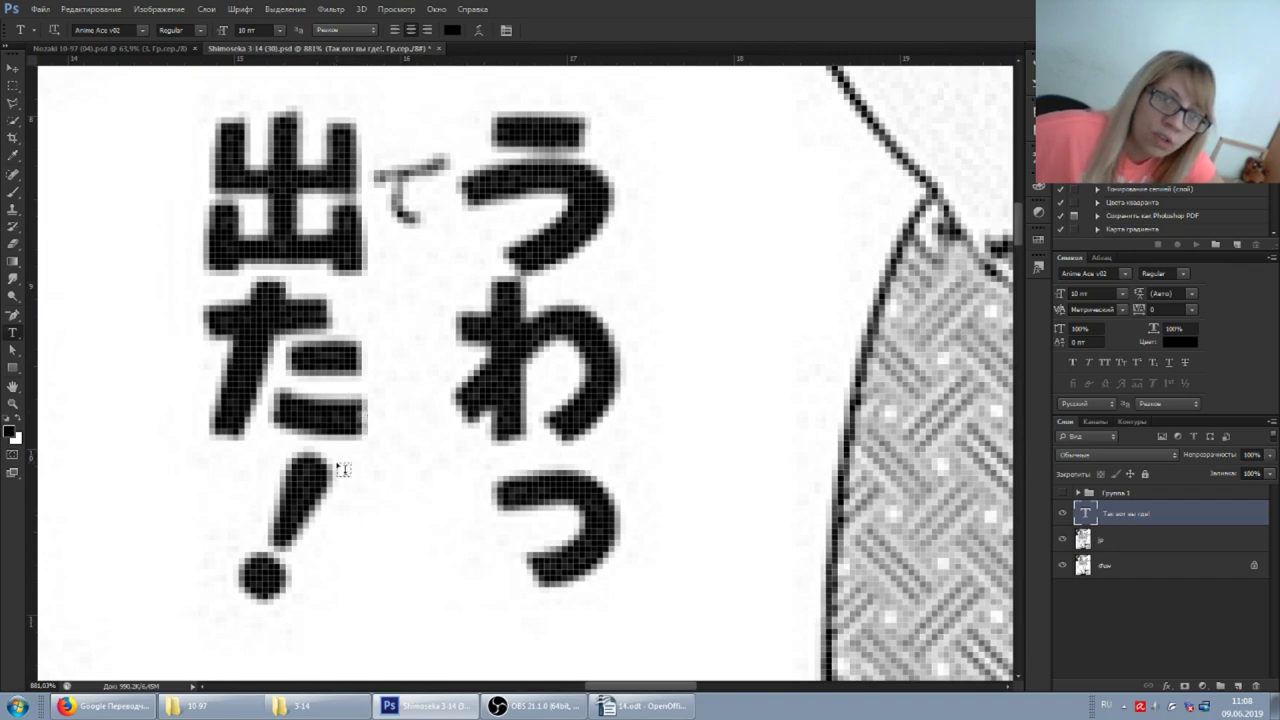
pyautogui.scroll(-3, 343, 469)
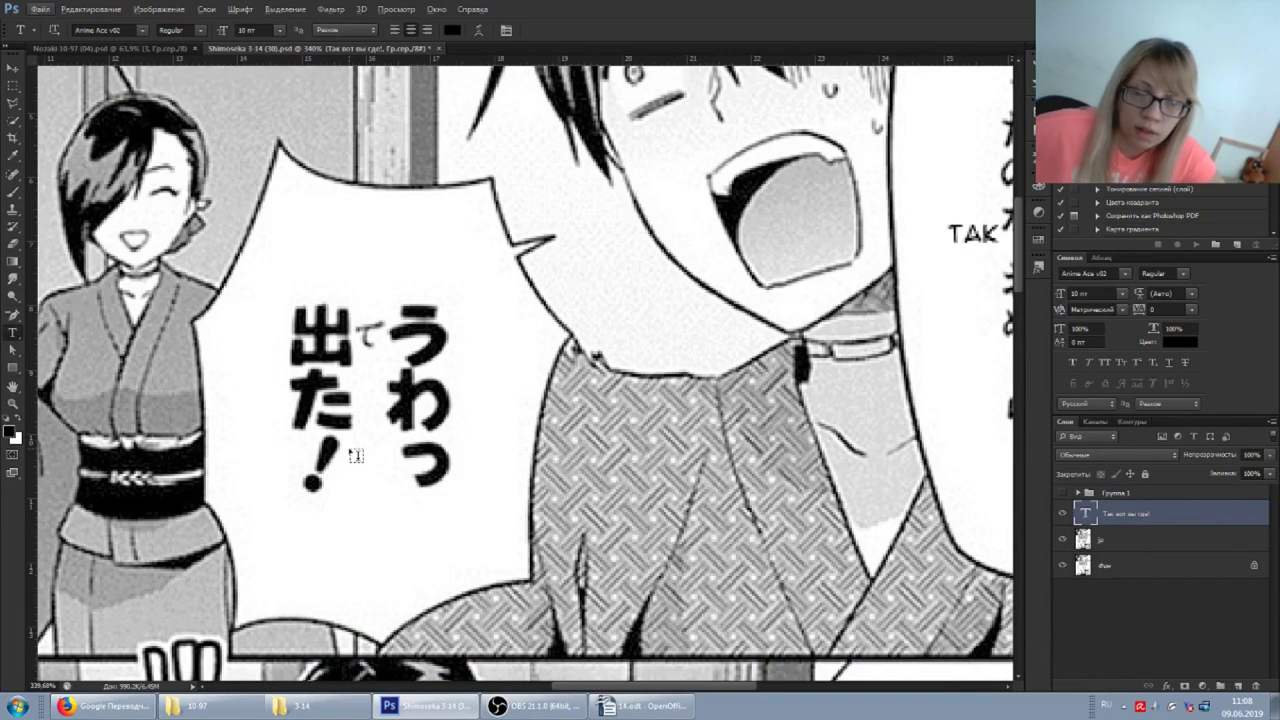
pyautogui.scroll(-3, 361, 456)
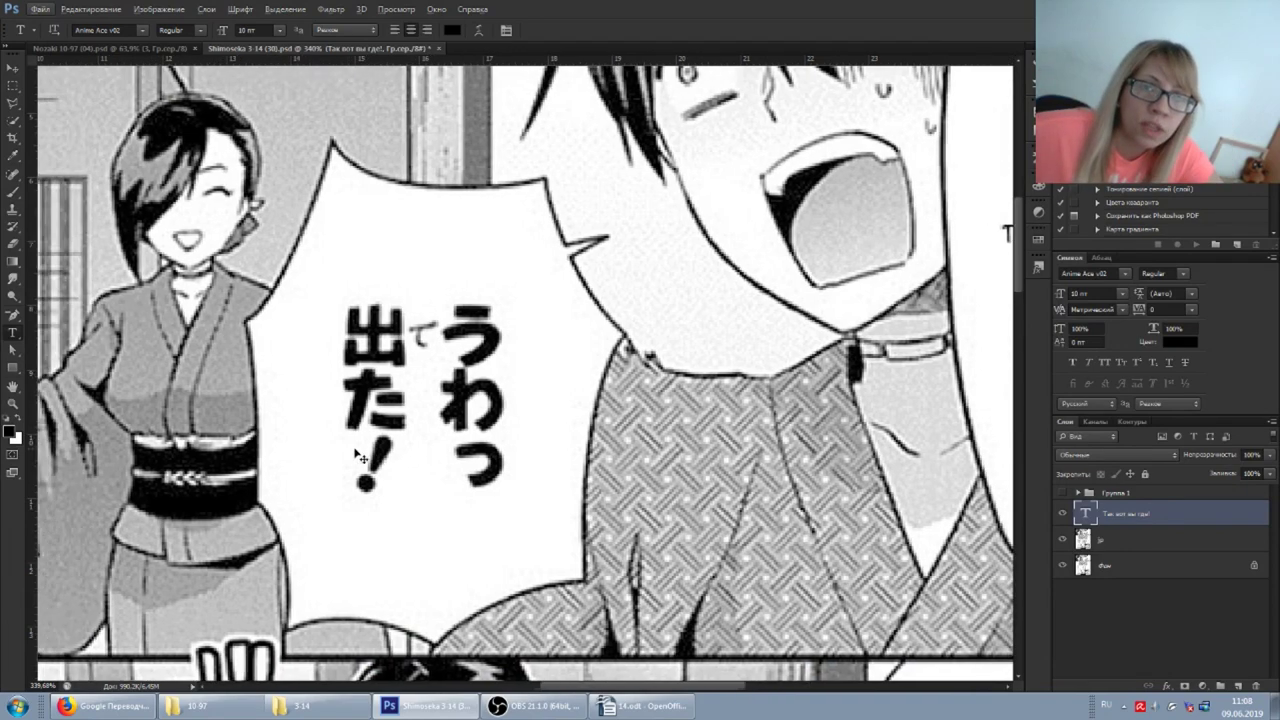
pyautogui.hscroll(-3, 340, 395)
pyautogui.hscroll(-2, 340, 395)
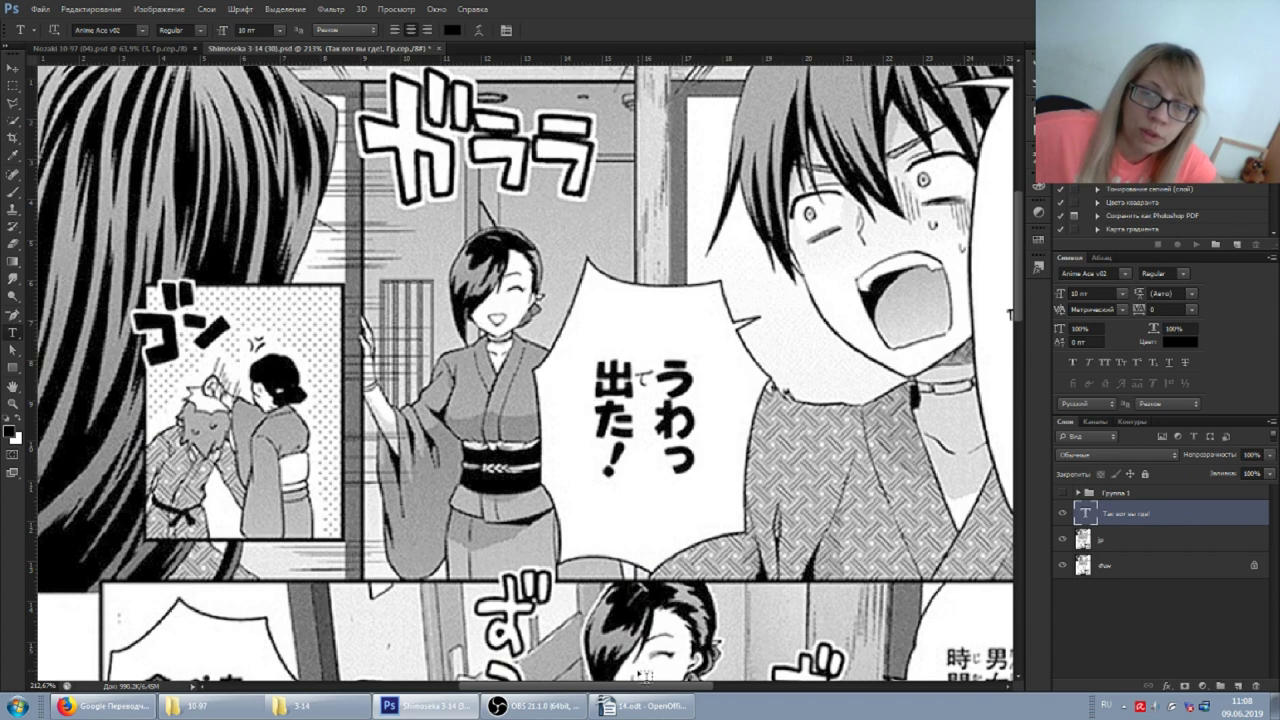
# Copy the next script line «О нет! Снова она!» from Writer.
pyautogui.click(645, 706)
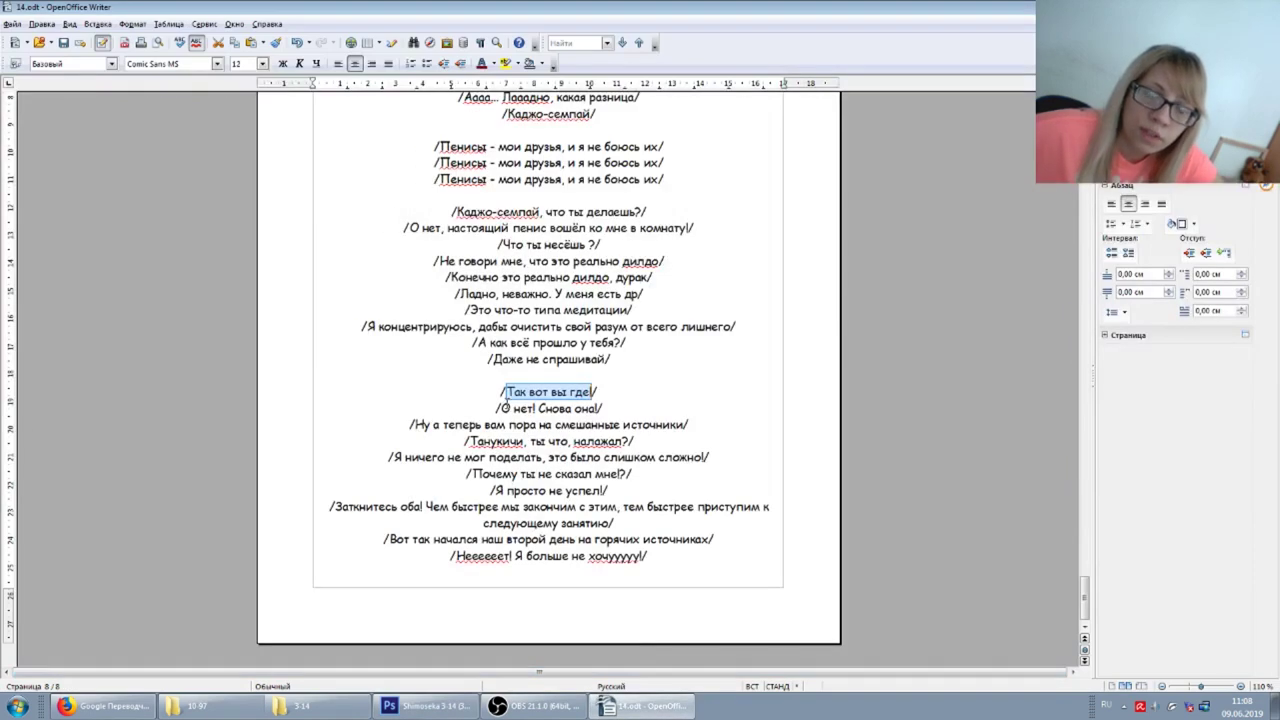
pyautogui.moveTo(501, 408); pyautogui.dragTo(603, 408)
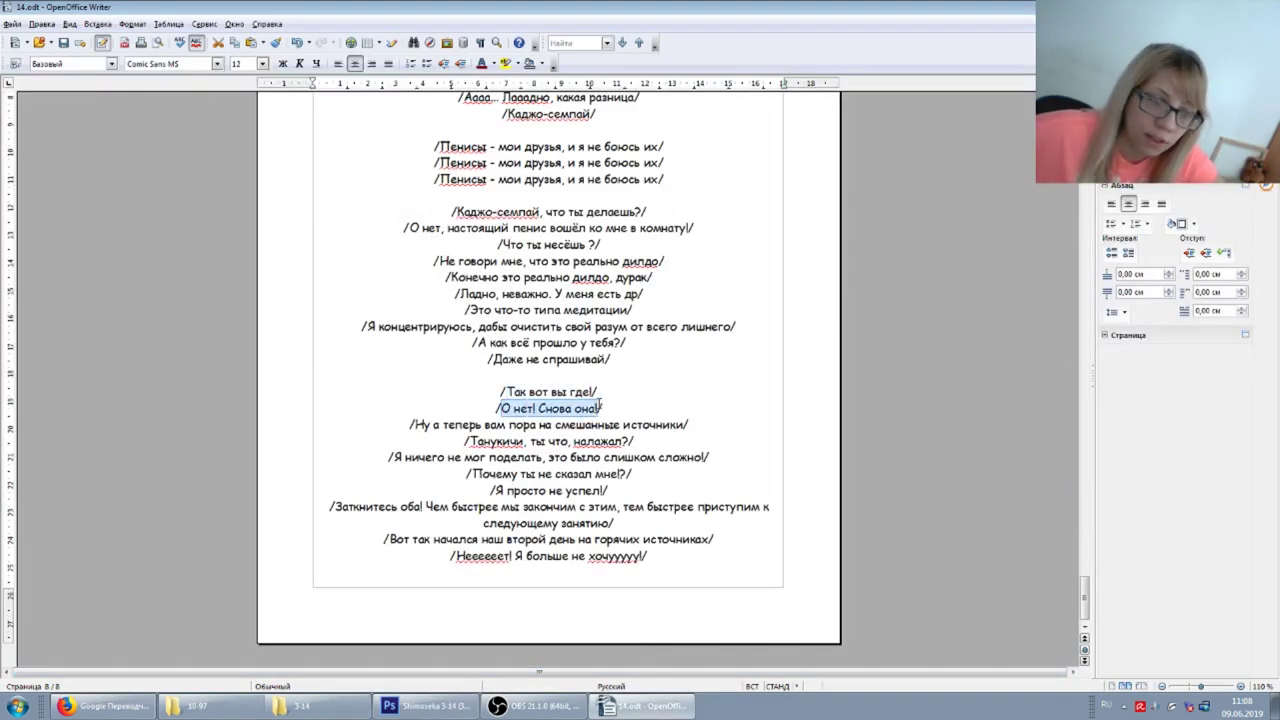
pyautogui.click(425, 706)
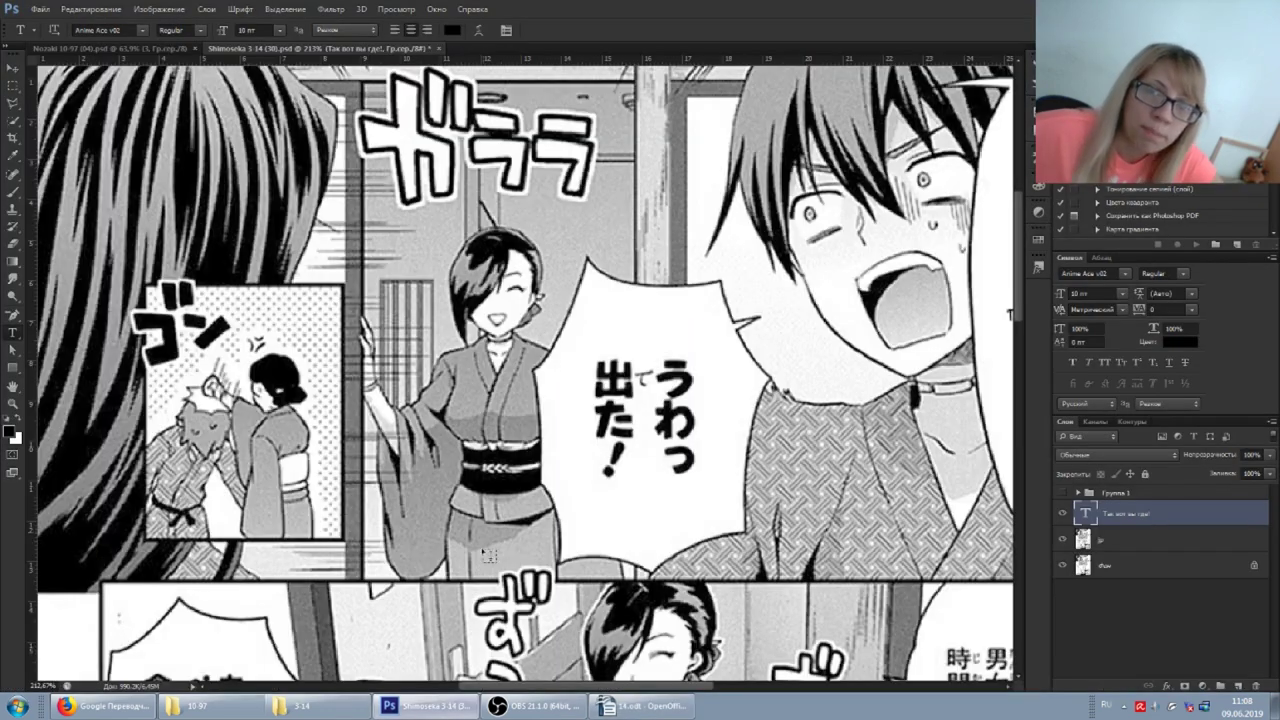
# Apply the small black text preset and paste «О нет! Снова она!» over the middle bubble.
pyautogui.click(22, 36)
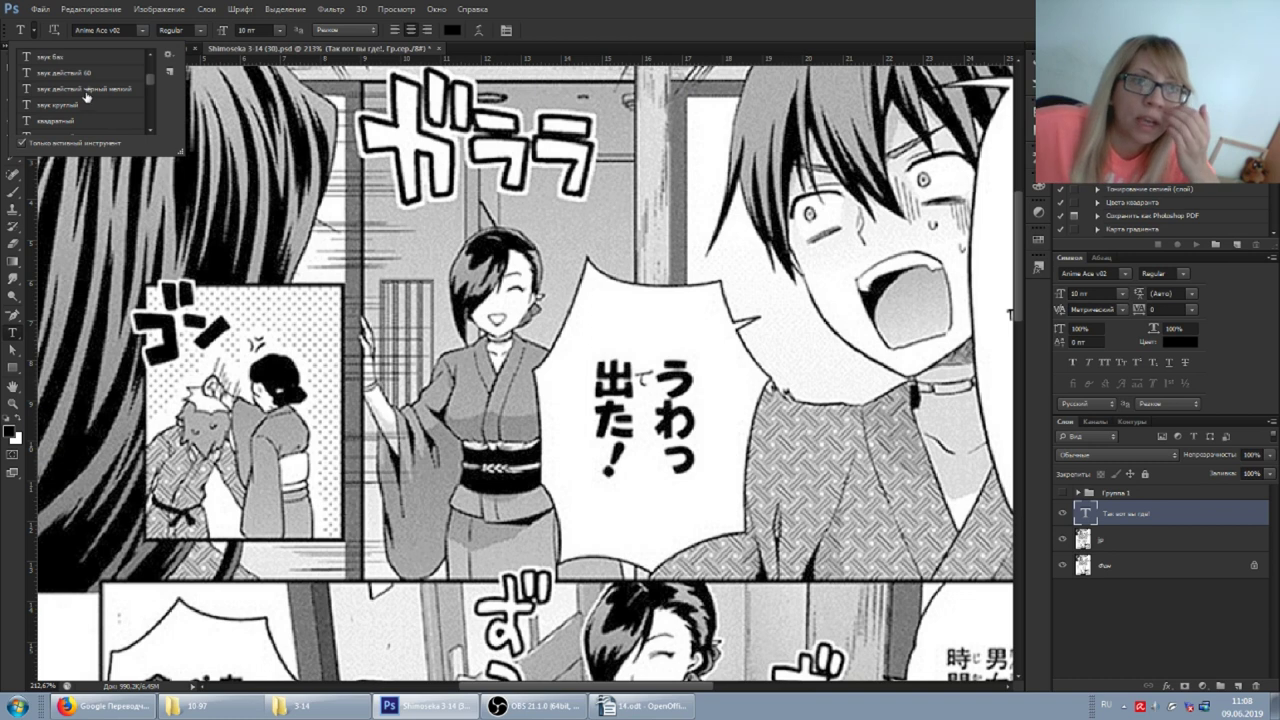
pyautogui.click(80, 91)
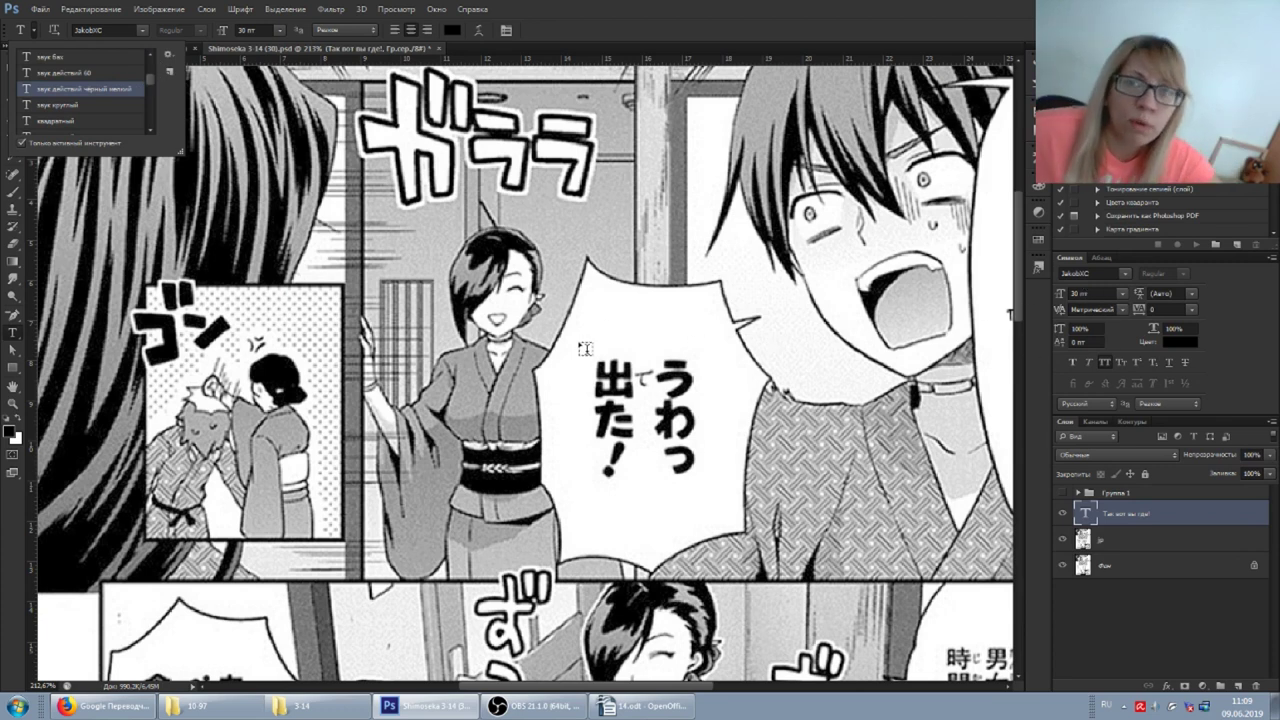
pyautogui.click(578, 420)
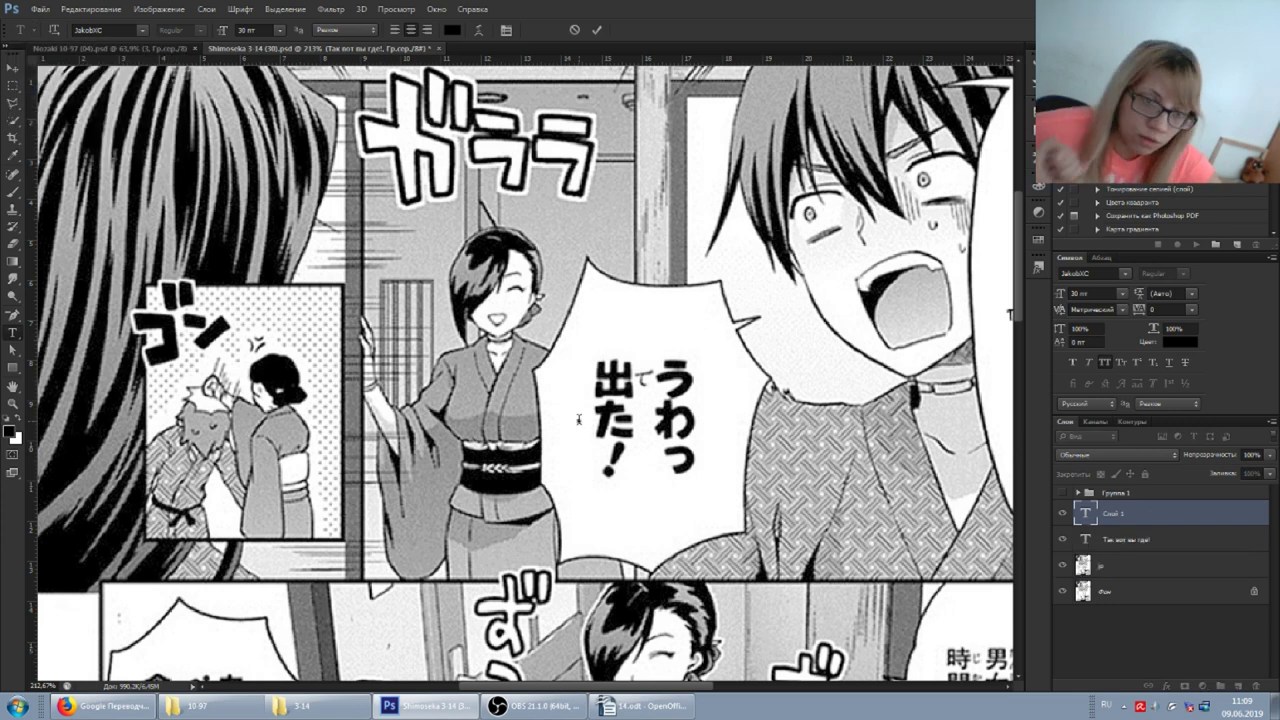
pyautogui.hotkey('ctrl', 'v')
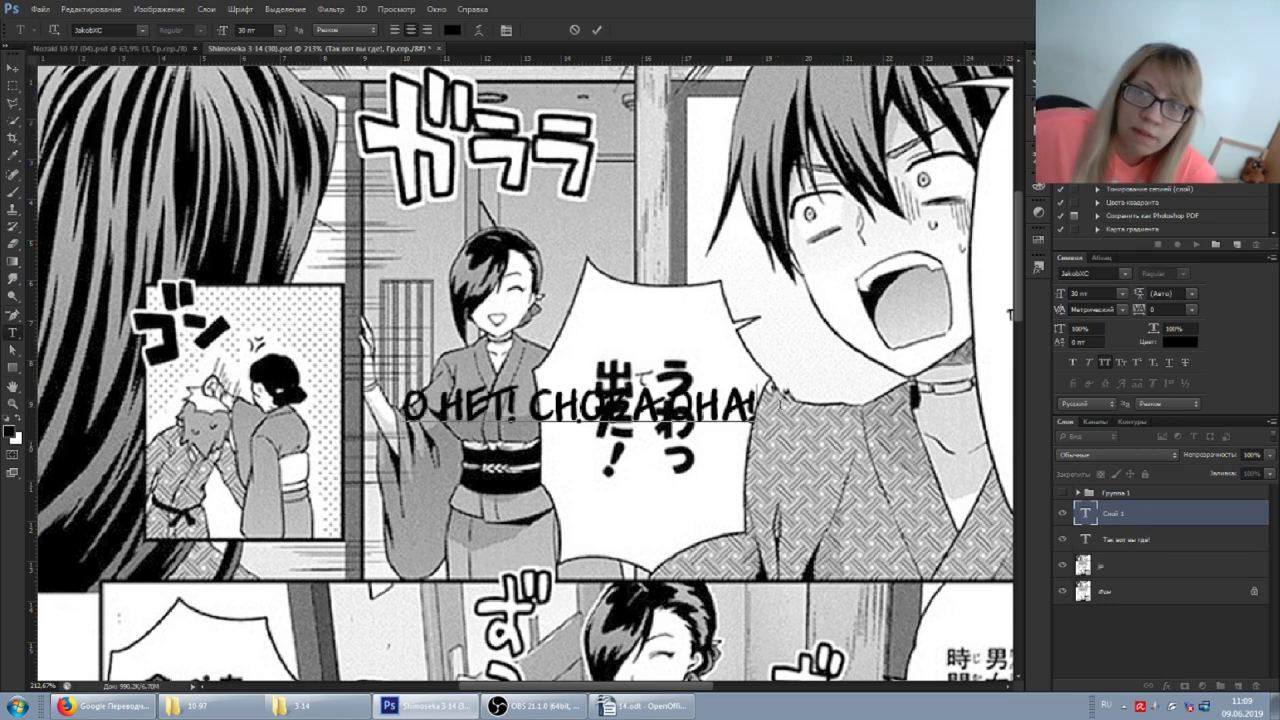
pyautogui.moveTo(578, 357)
pyautogui.mouseDown()
pyautogui.moveTo(617, 347)
pyautogui.moveTo(585, 357)
pyautogui.mouseUp()
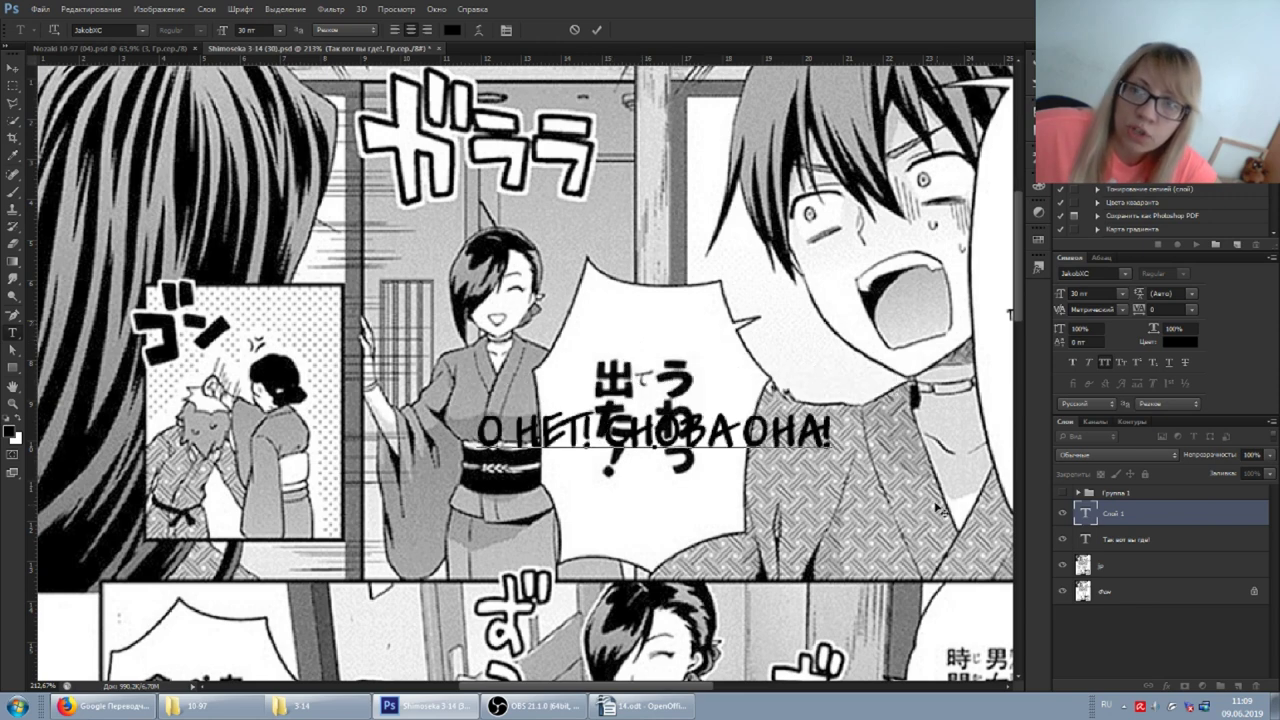
pyautogui.scroll(-3, 819, 441)
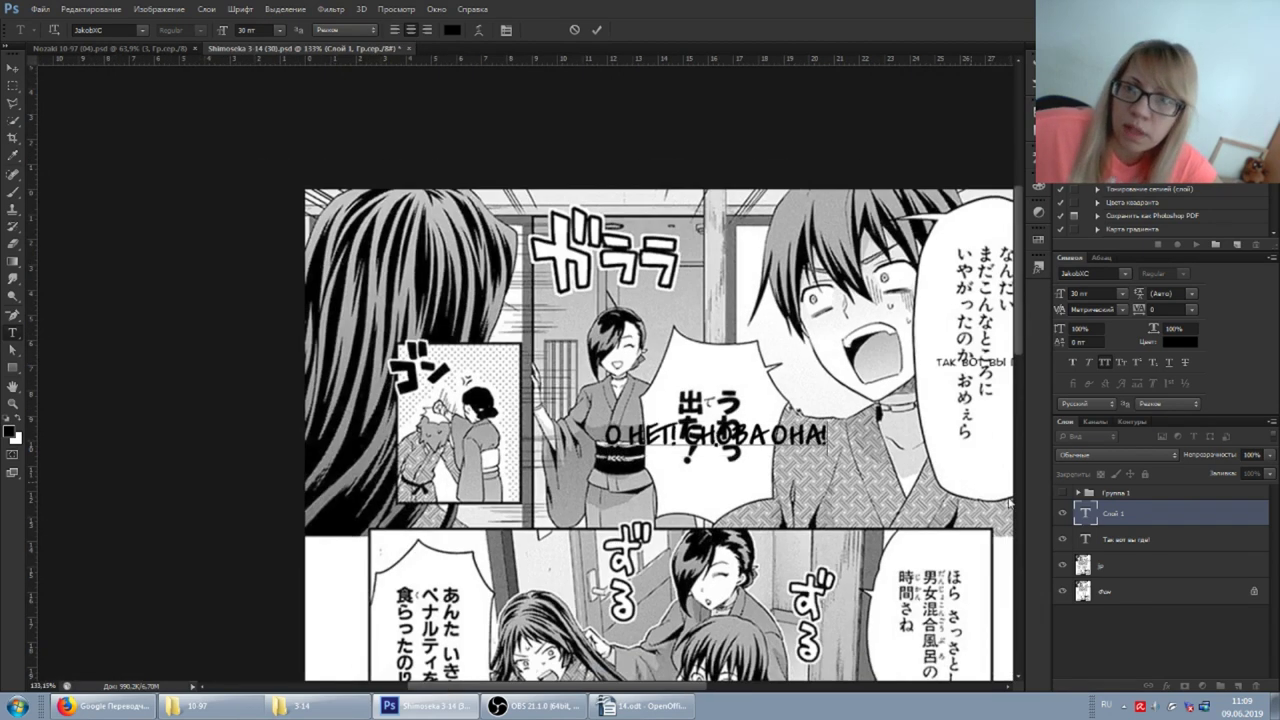
pyautogui.hotkey('ctrl', 'Return')
# Set the «О нет! Снова она!» font size to 20 pt.
pyautogui.click(1096, 293)
pyautogui.write('20')
pyautogui.press('Return')
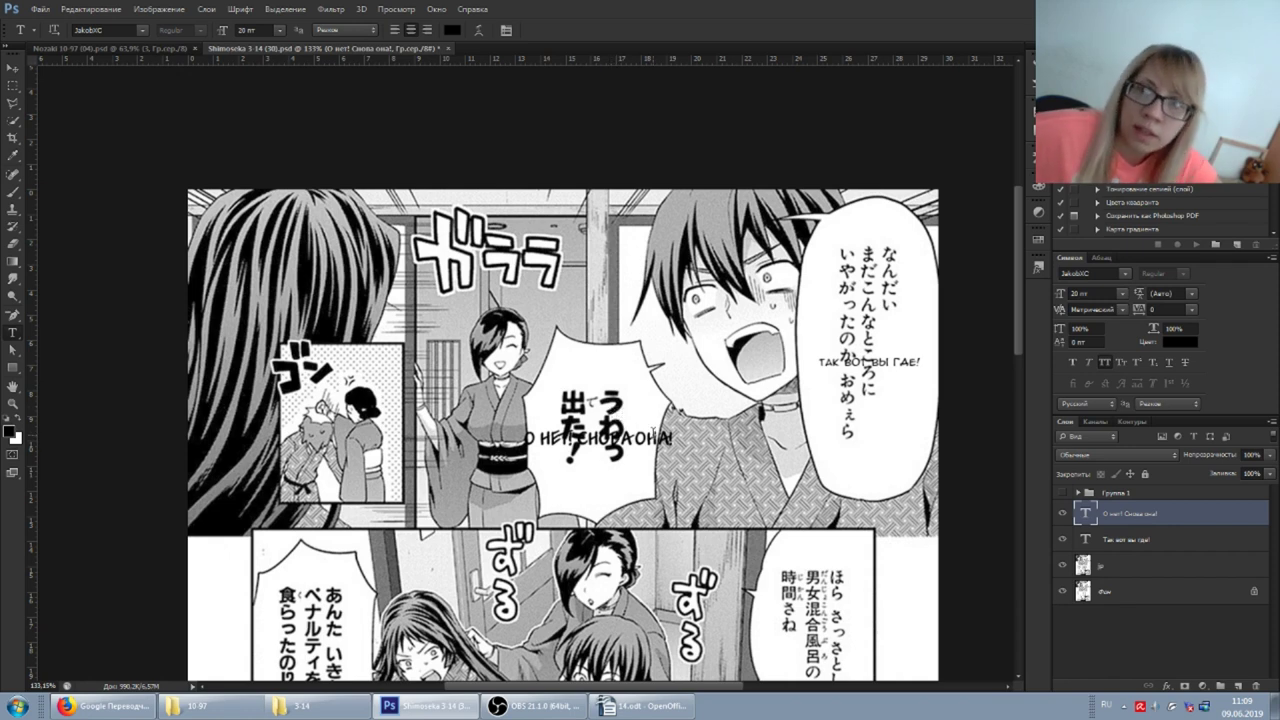
pyautogui.click(538, 708)
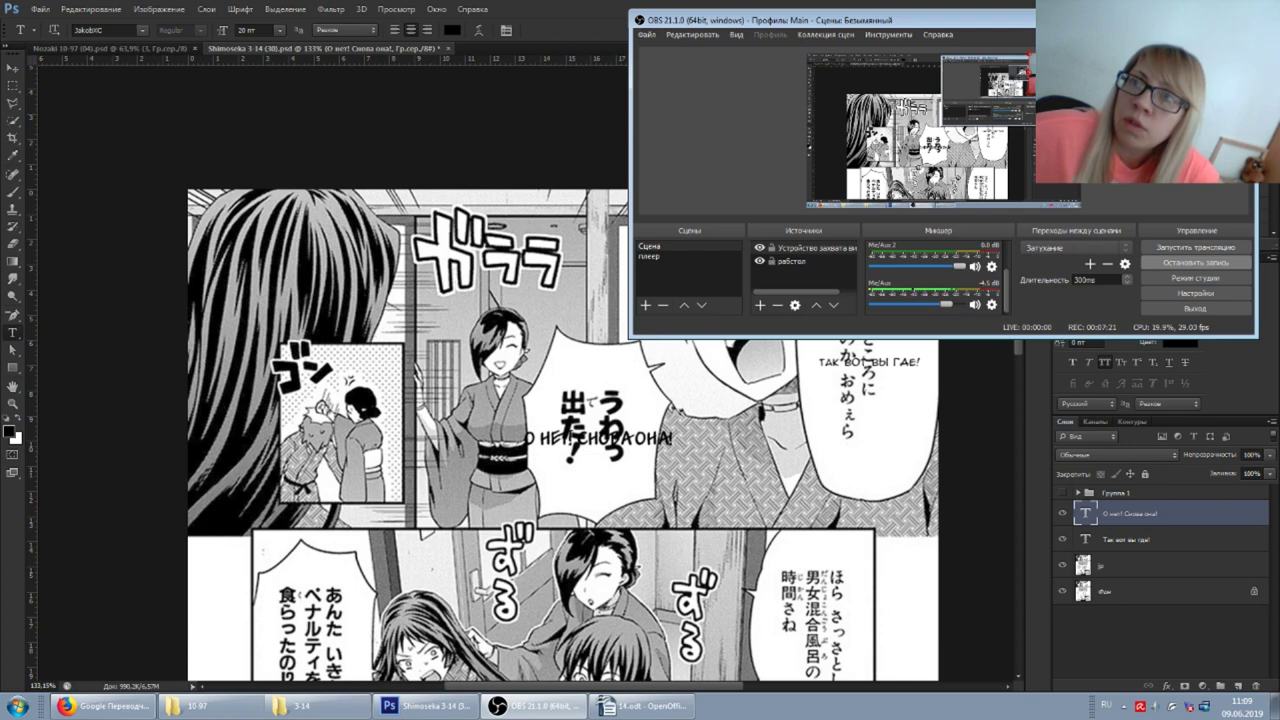
pyautogui.moveTo(1094, 20); pyautogui.dragTo(729, 60)
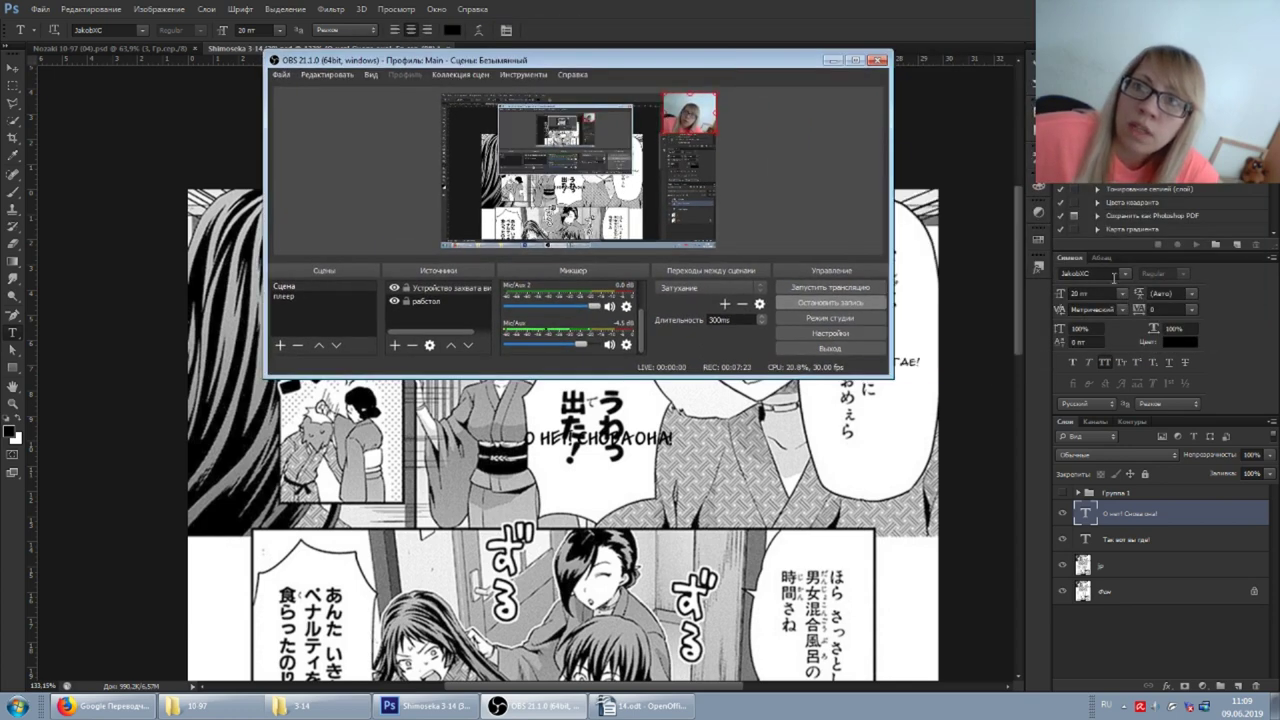
pyautogui.moveTo(780, 62); pyautogui.dragTo(1158, 13)
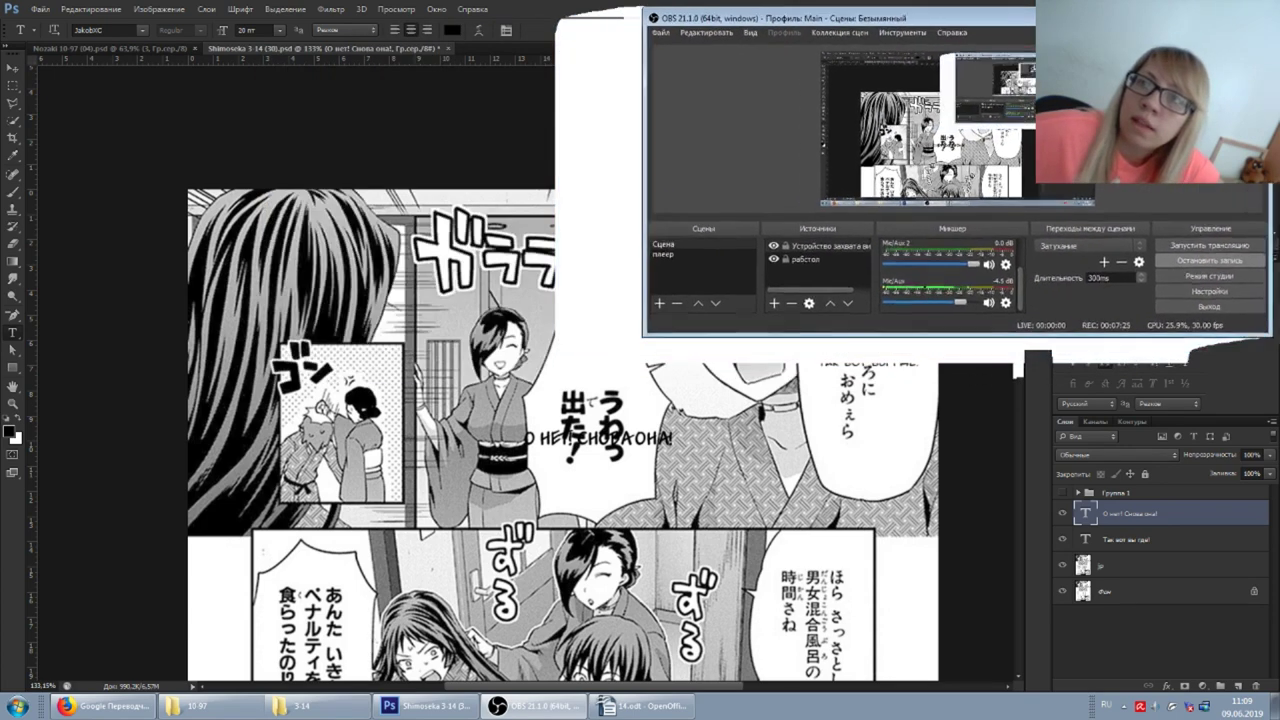
pyautogui.click(1134, 632)
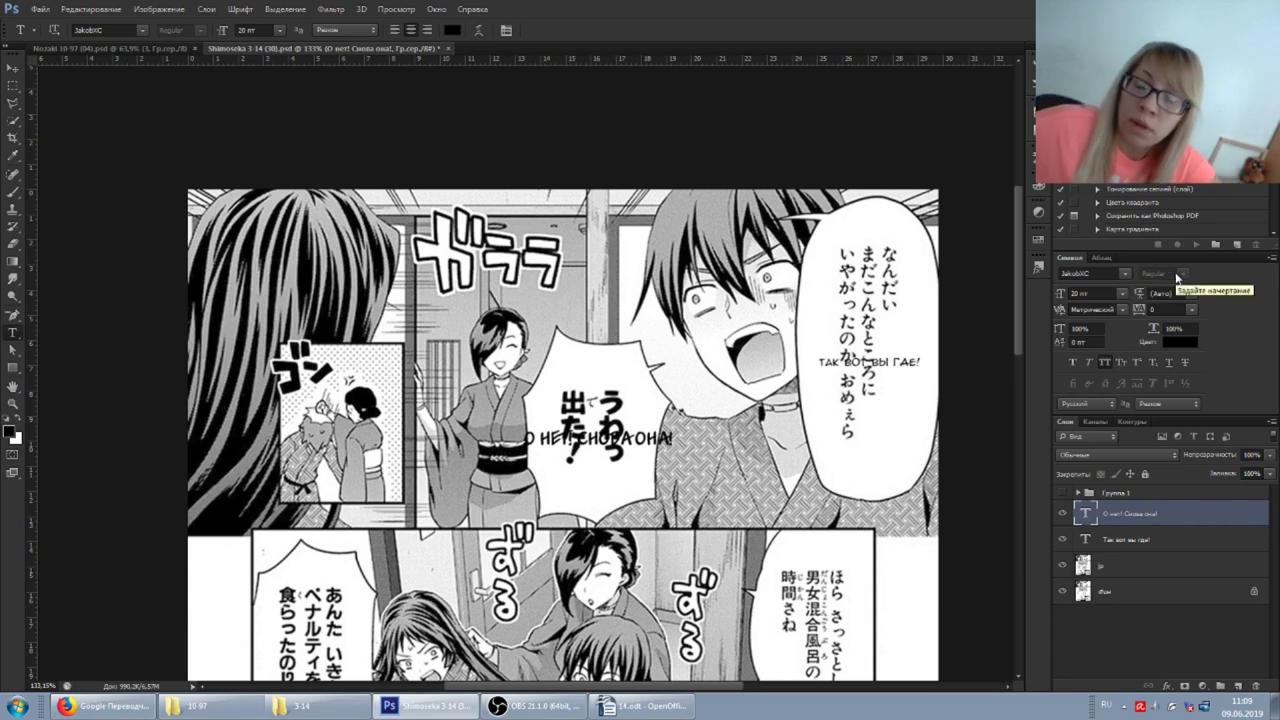
# Make the «О нет! Снова она!» text faux bold.
pyautogui.click(1074, 364)
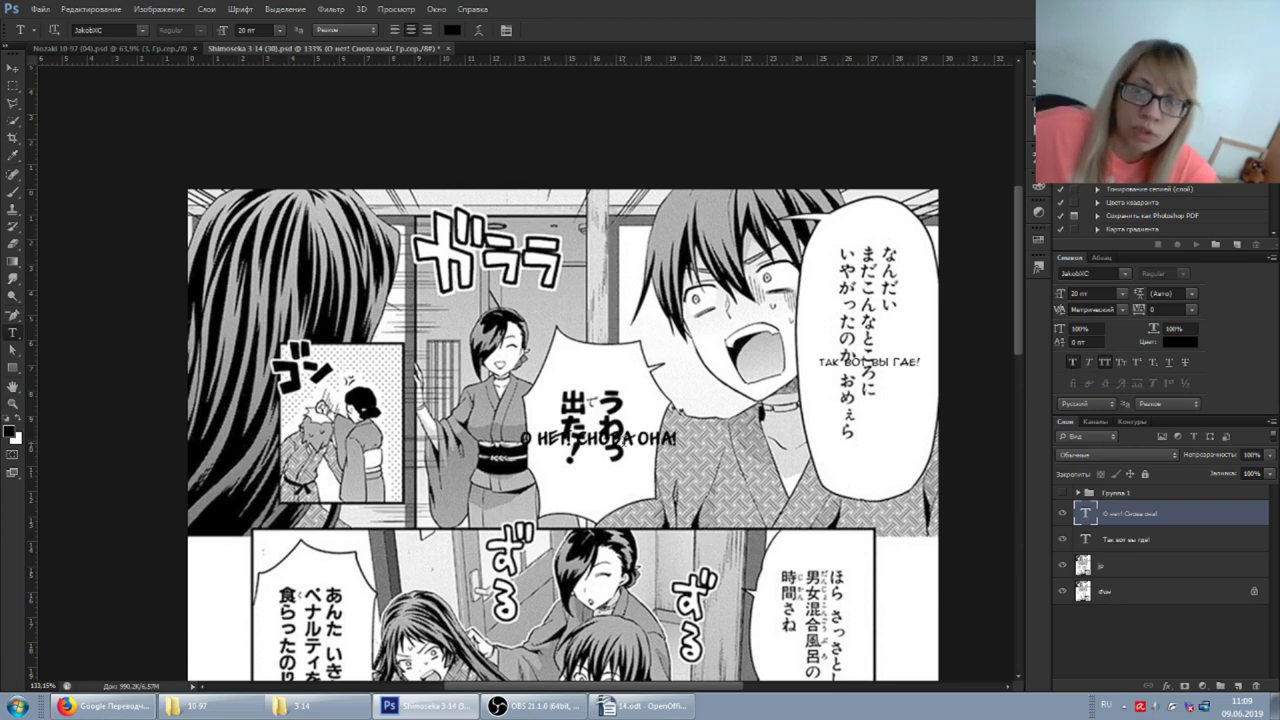
pyautogui.scroll(3, 598, 436)
pyautogui.scroll(3, 632, 440)
pyautogui.scroll(2, 632, 440)
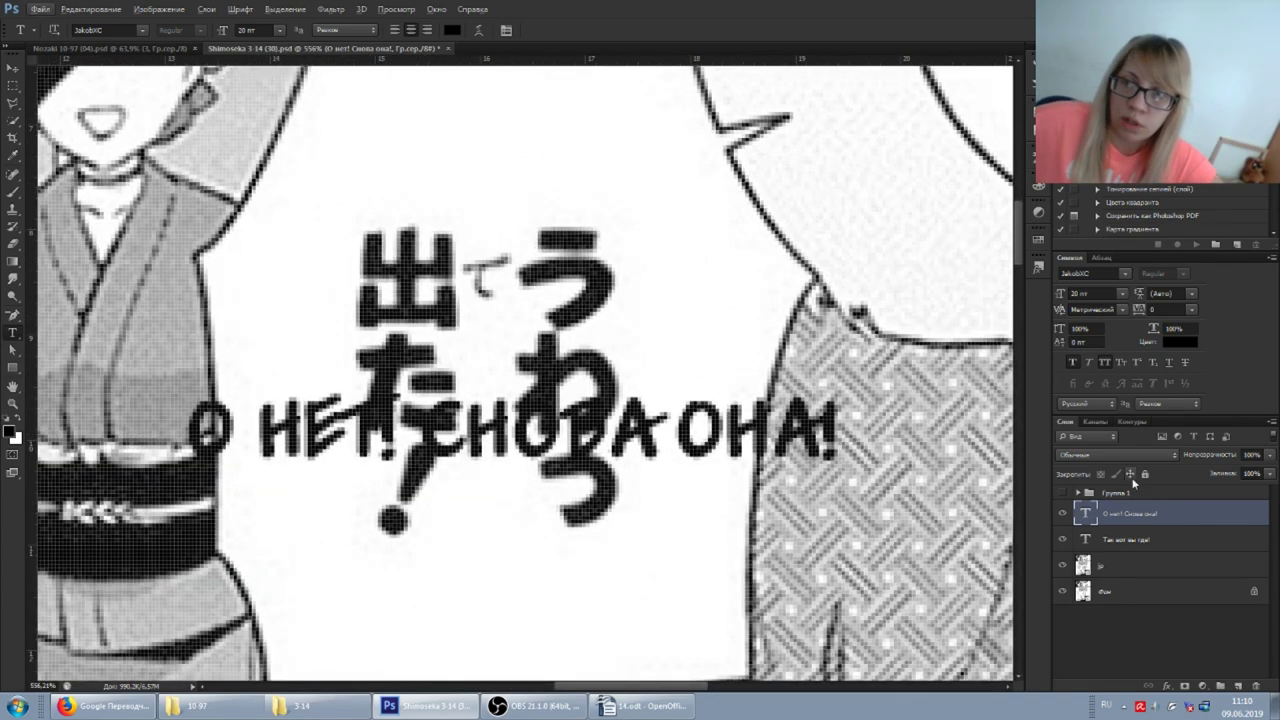
# Try a Stroke layer style on the text, then cancel without adding it.
pyautogui.doubleClick(1176, 514)
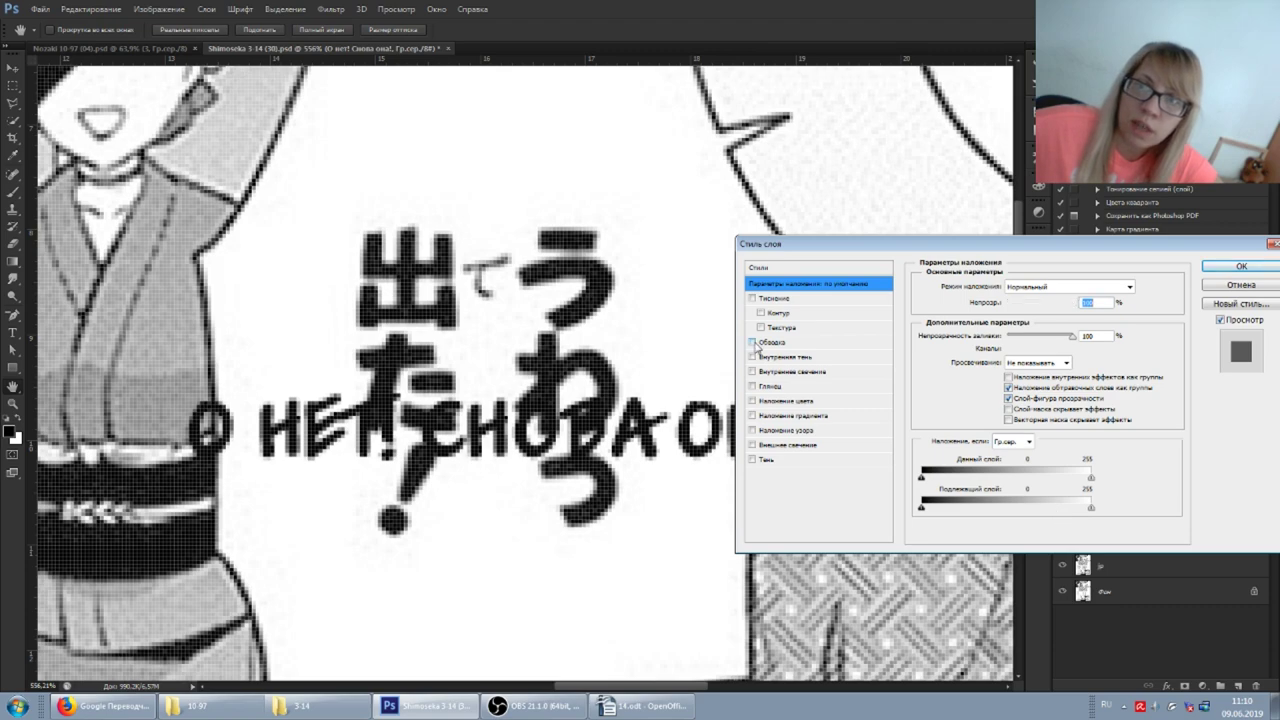
pyautogui.click(753, 342)
pyautogui.click(1240, 284)
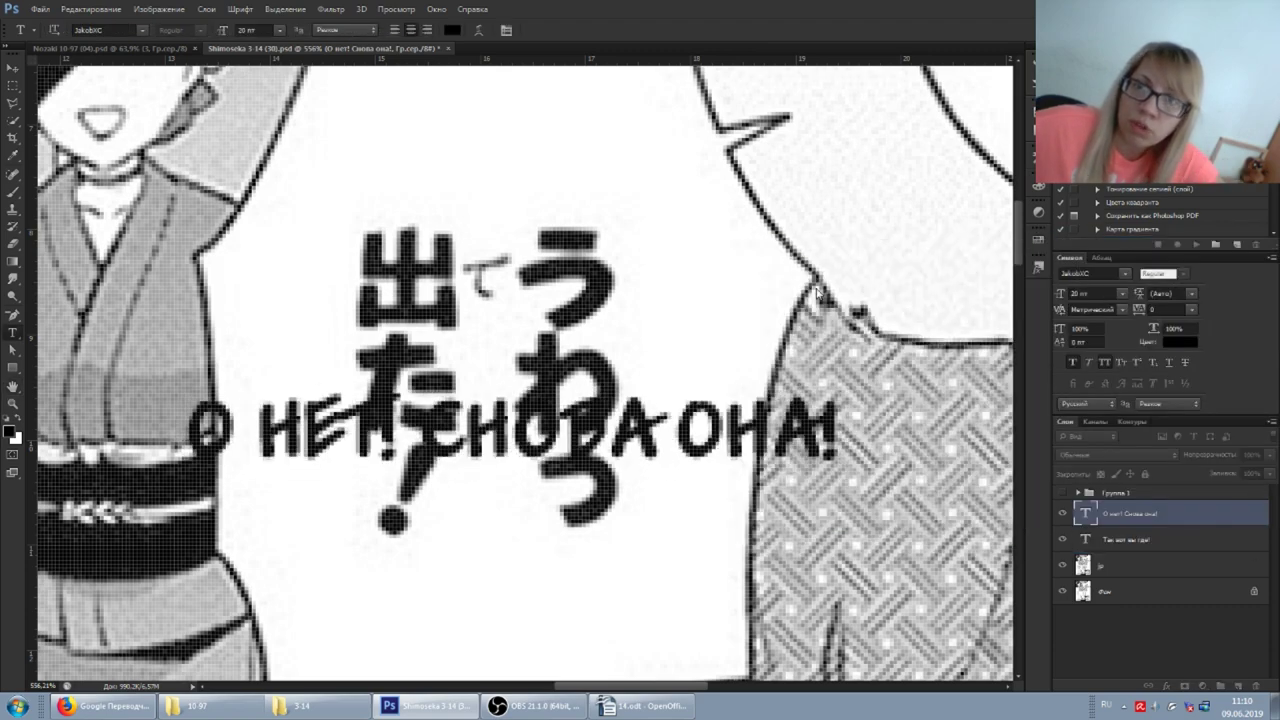
pyautogui.scroll(-2, 770, 290)
pyautogui.scroll(-3, 770, 290)
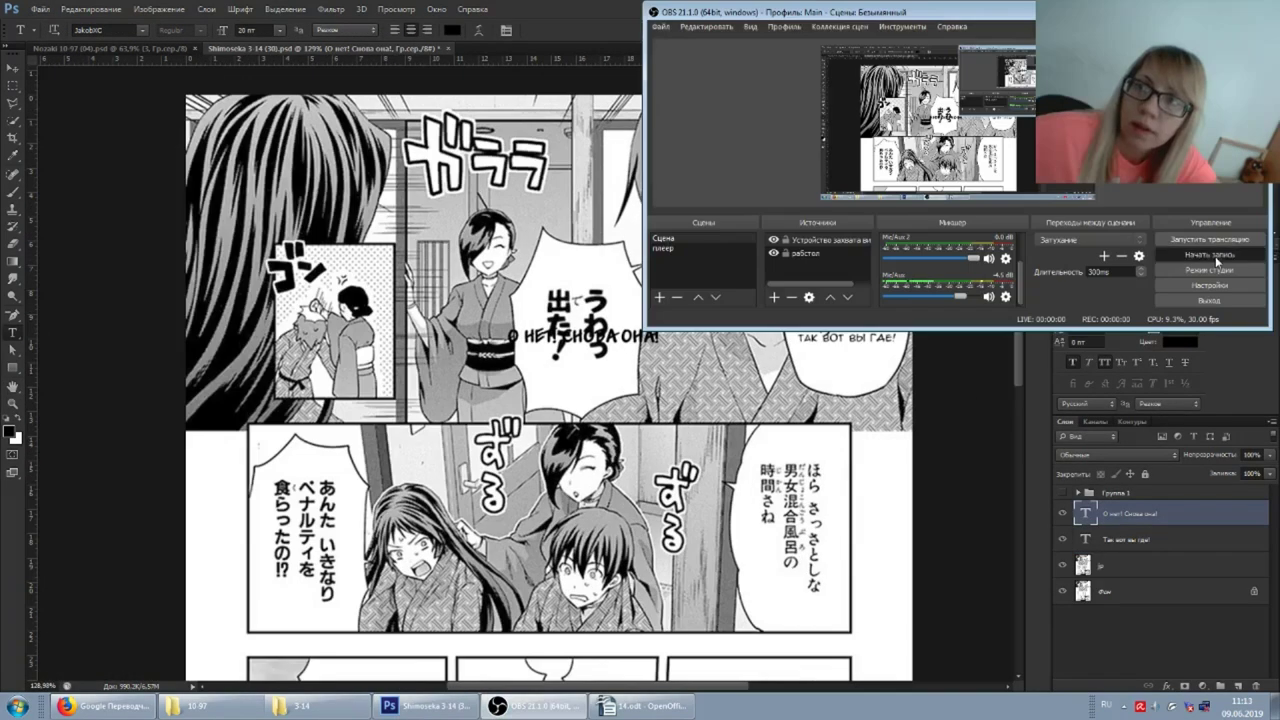
pyautogui.click(1036, 402)
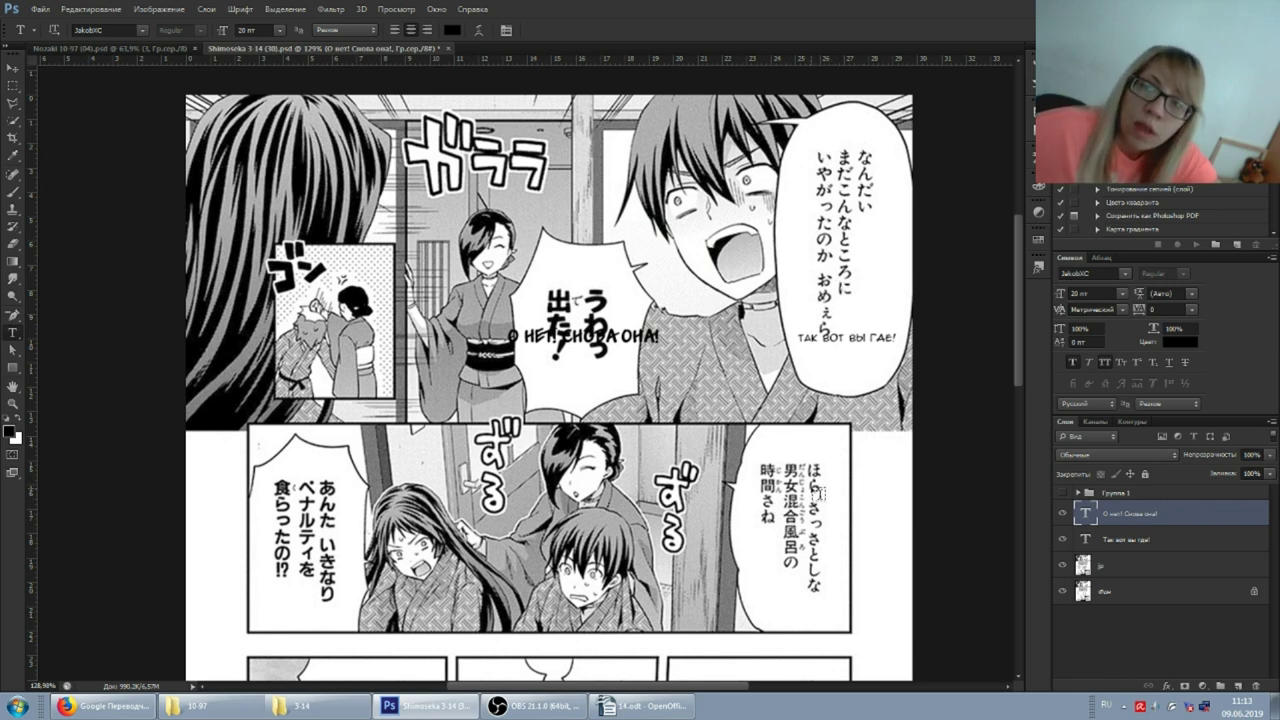
# Choose the обычный 11 Anime Ace v02 type tool preset.
pyautogui.click(24, 33)
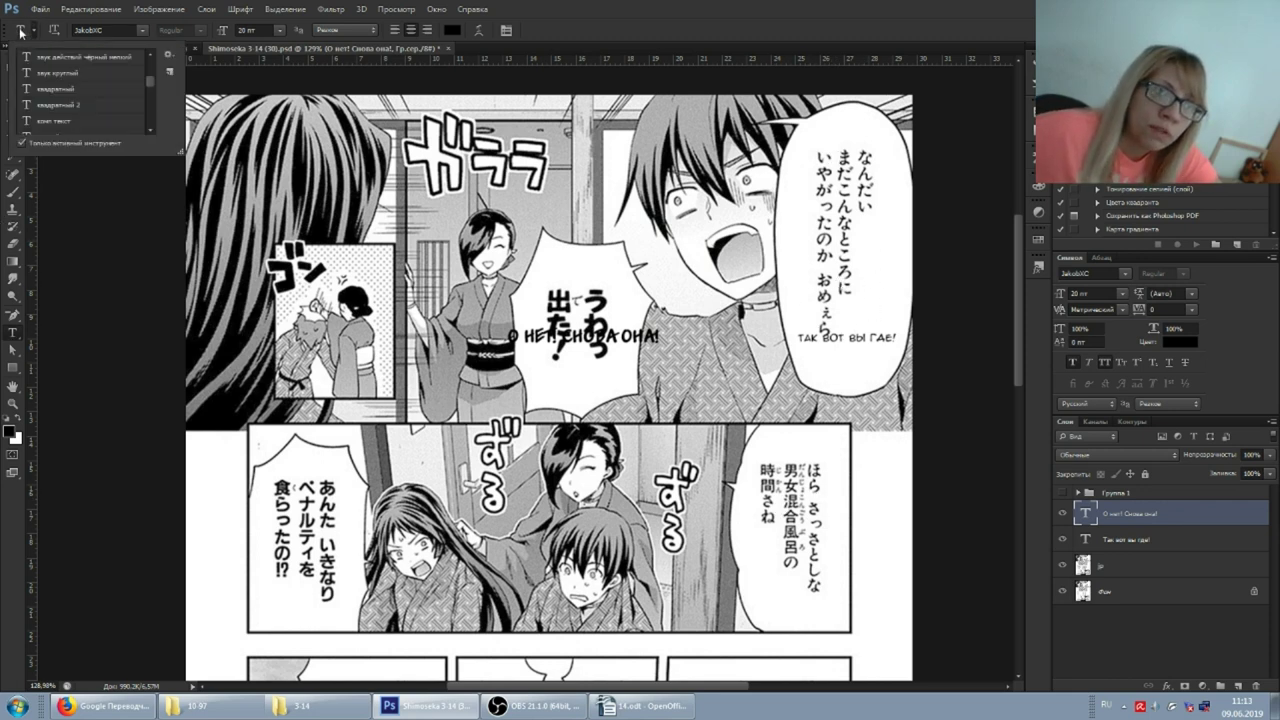
pyautogui.scroll(-1, 63, 83)
pyautogui.scroll(-2, 63, 83)
pyautogui.scroll(-3, 63, 85)
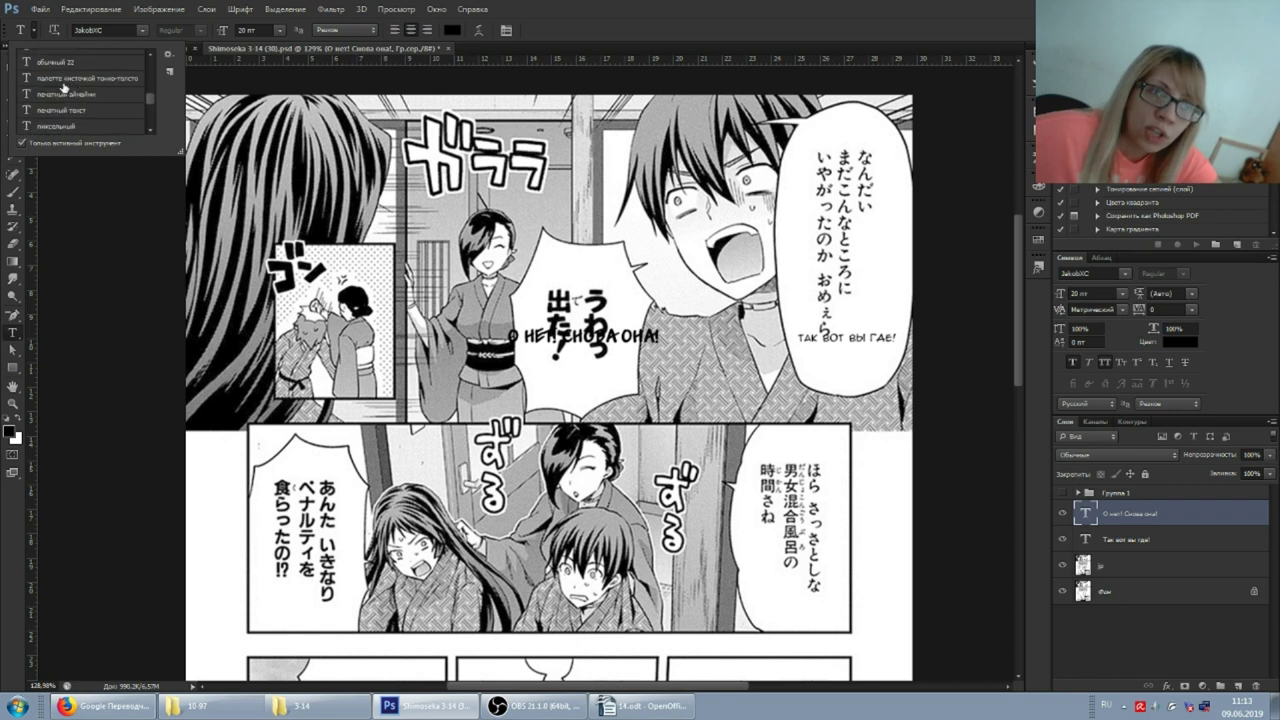
pyautogui.scroll(-1, 65, 95)
pyautogui.click(63, 80)
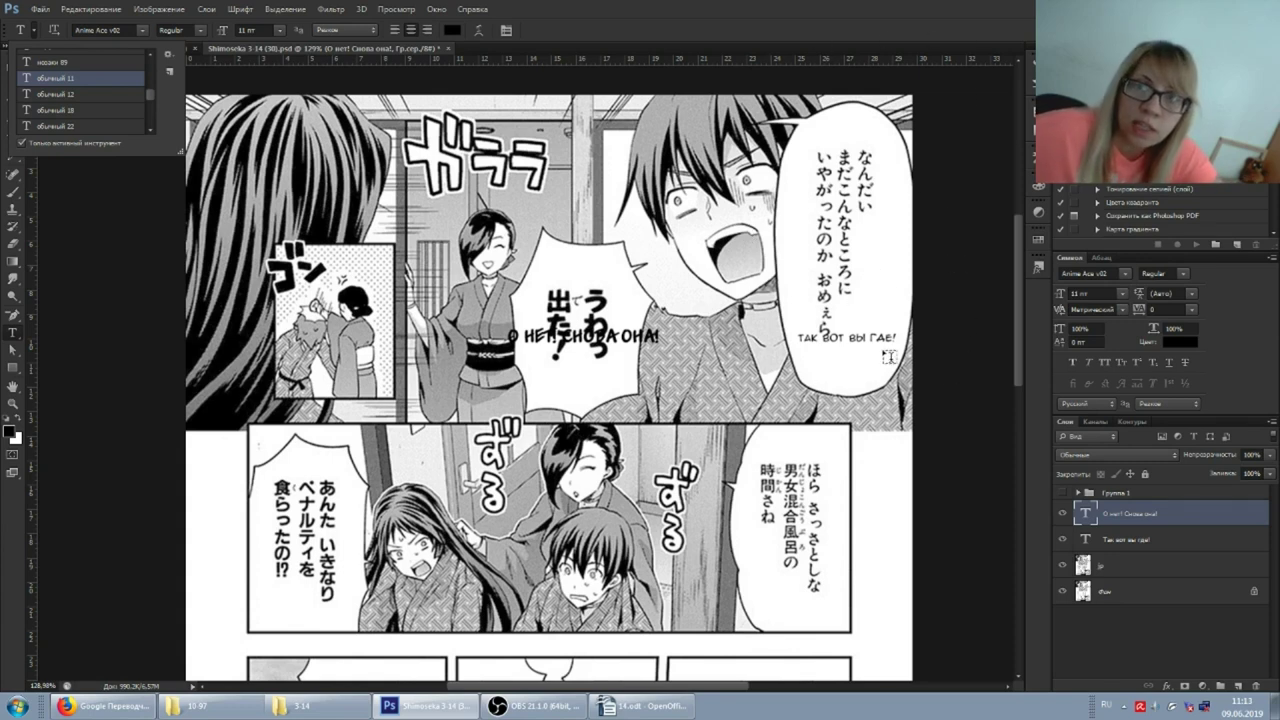
# Edit the «Так вот вы где!» text, remove stray letters, and commit it.
pyautogui.click(872, 340)
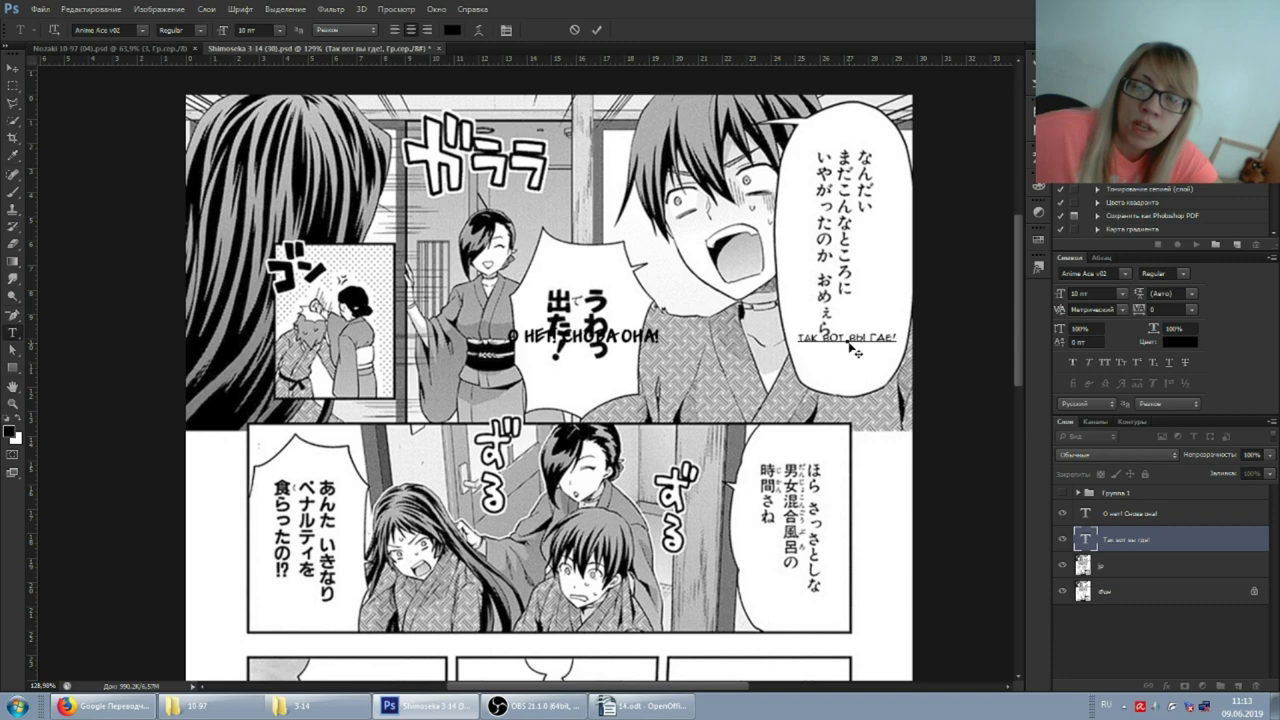
pyautogui.scroll(3, 924, 354)
pyautogui.scroll(3, 900, 345)
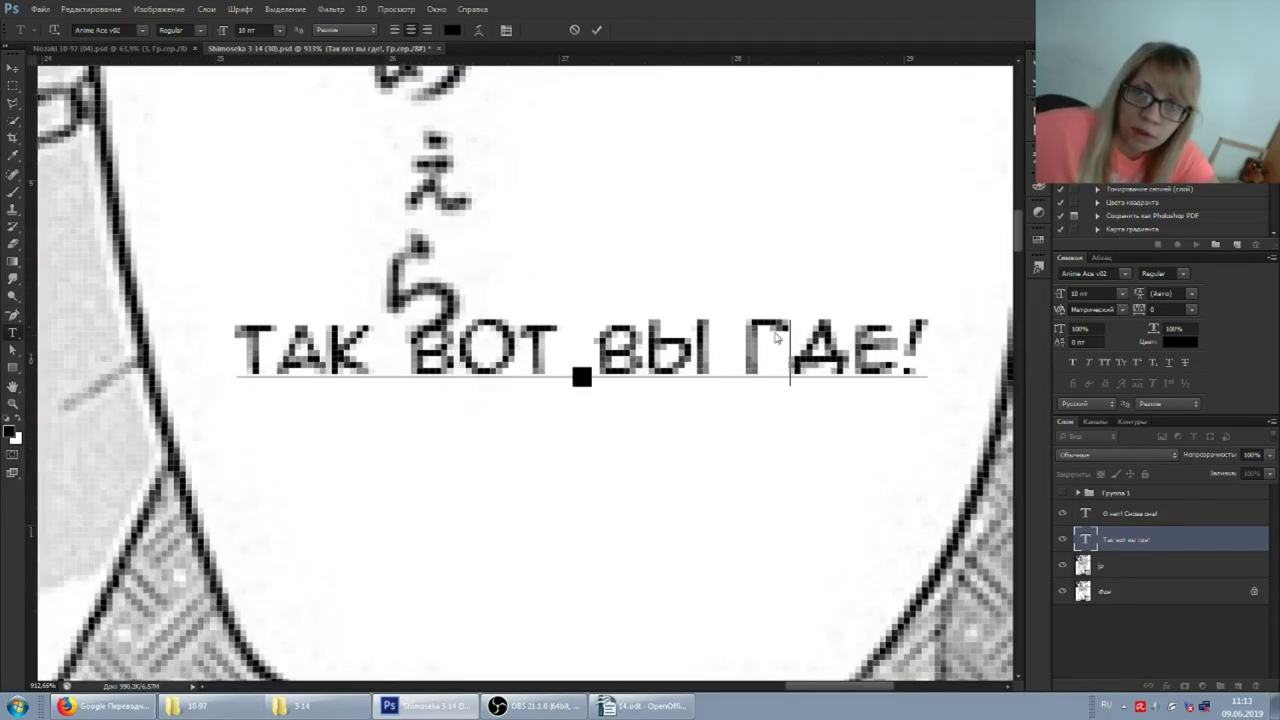
pyautogui.write('парпа')
pyautogui.press('BackSpace')
pyautogui.press('BackSpace')
pyautogui.press('BackSpace')
pyautogui.press('BackSpace')
pyautogui.press('BackSpace')
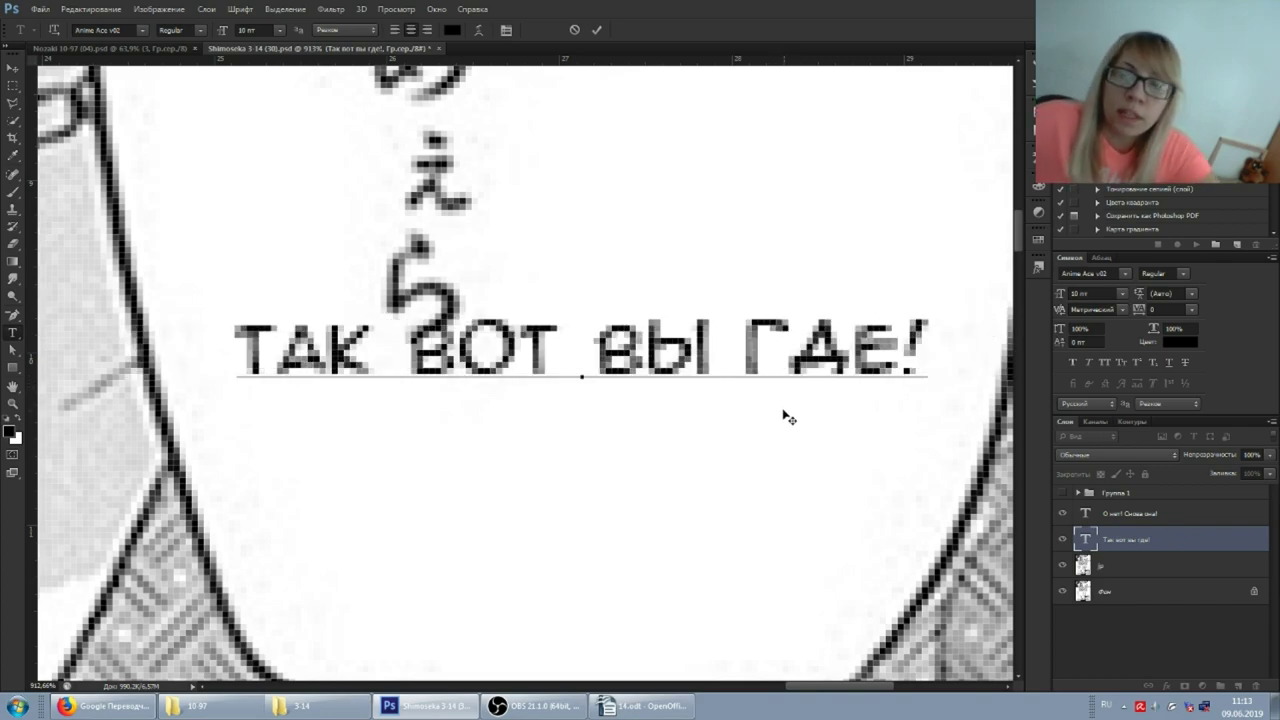
pyautogui.scroll(-6, 770, 380)
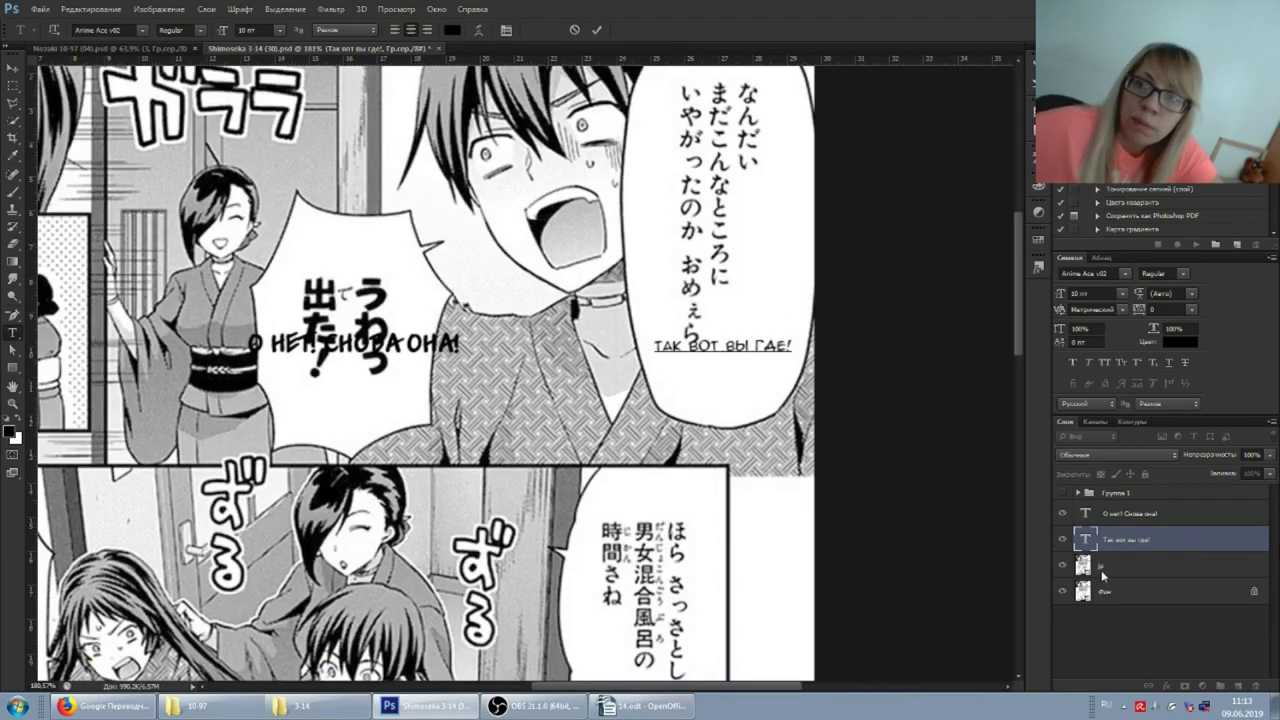
pyautogui.click(1178, 545)
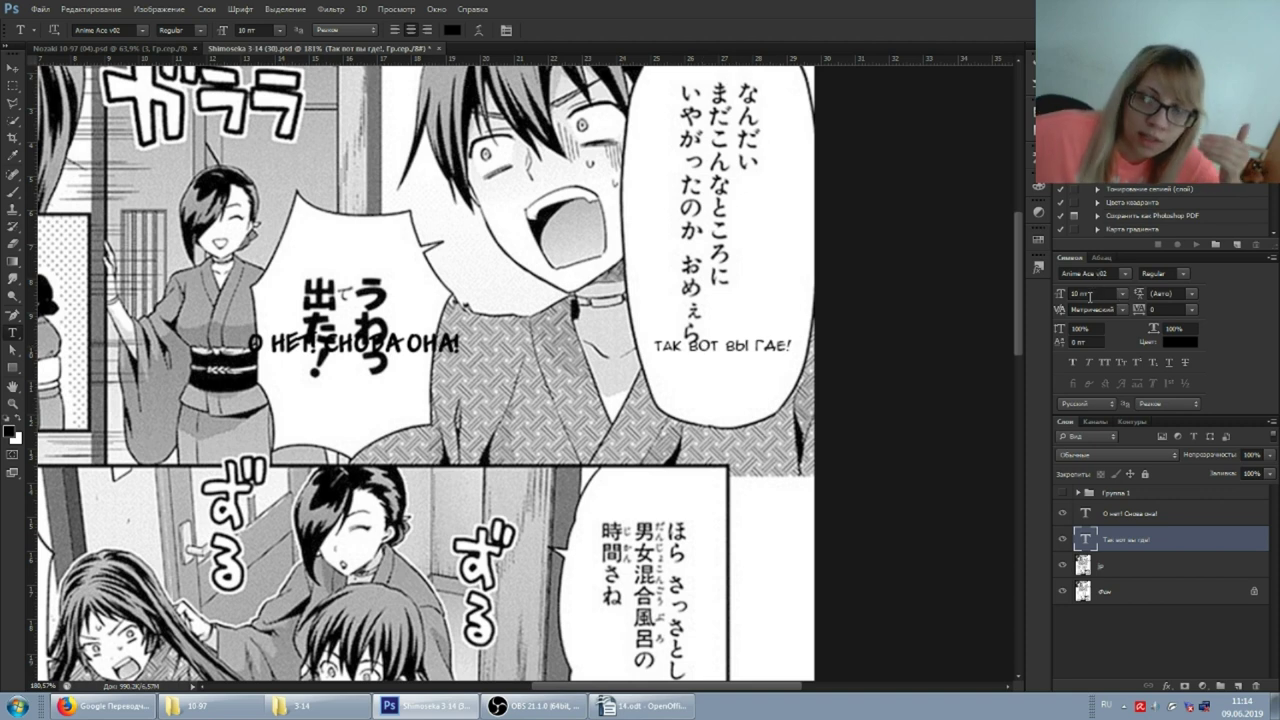
pyautogui.scroll(-1, 923, 406)
pyautogui.scroll(-2, 654, 488)
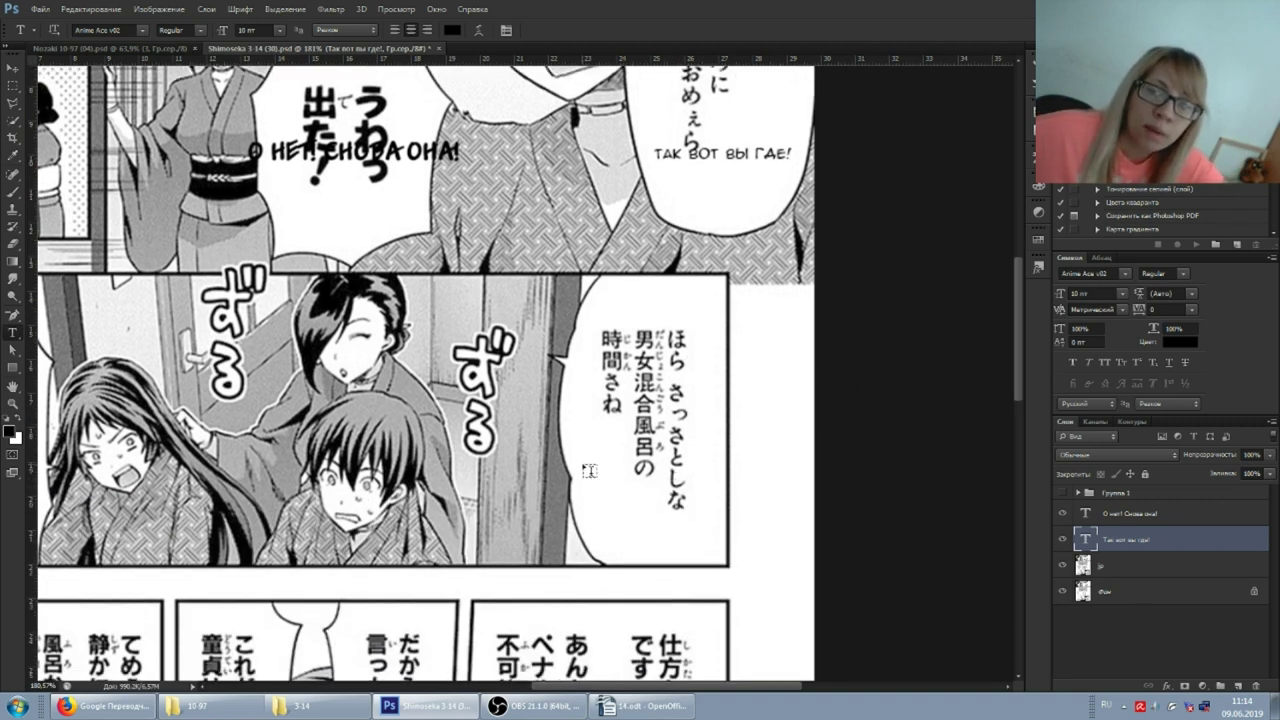
# Select «Ну а теперь вам пора на смешанные источники» in the Writer script.
pyautogui.click(640, 706)
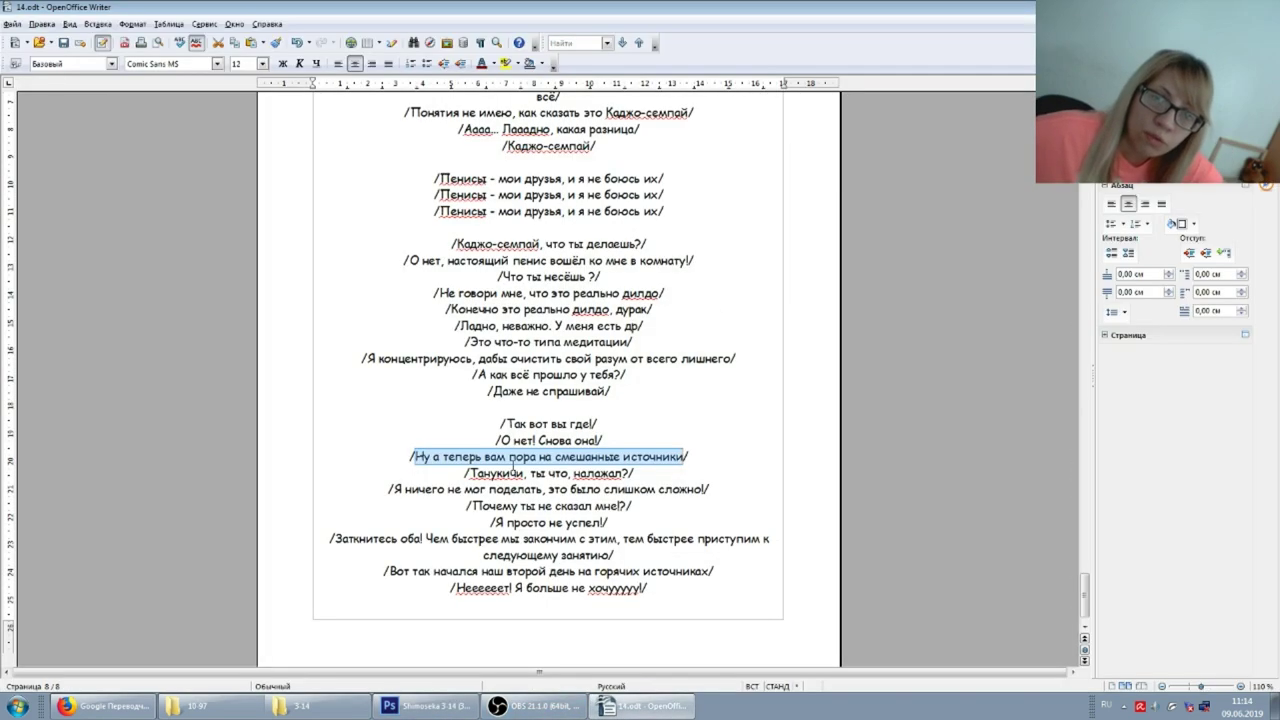
pyautogui.click(480, 441)
pyautogui.moveTo(414, 457); pyautogui.dragTo(710, 464)
pyautogui.hotkey('ctrl', 'c')
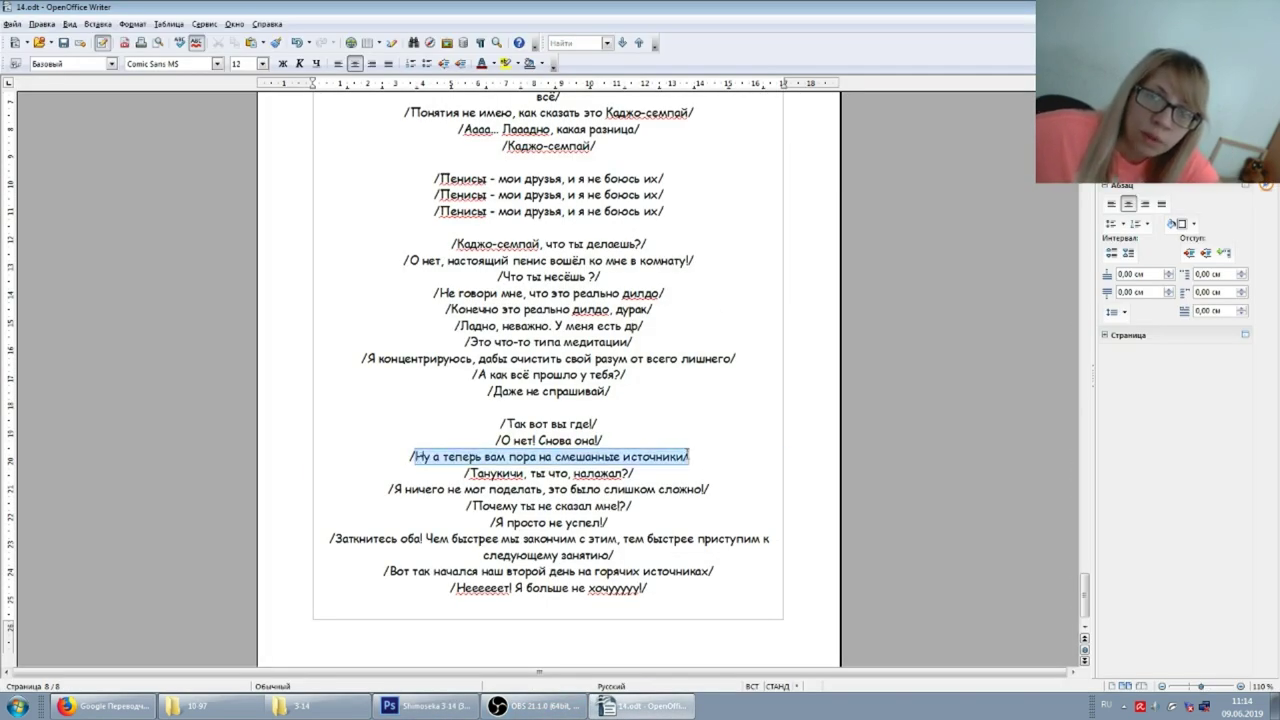
pyautogui.click(425, 706)
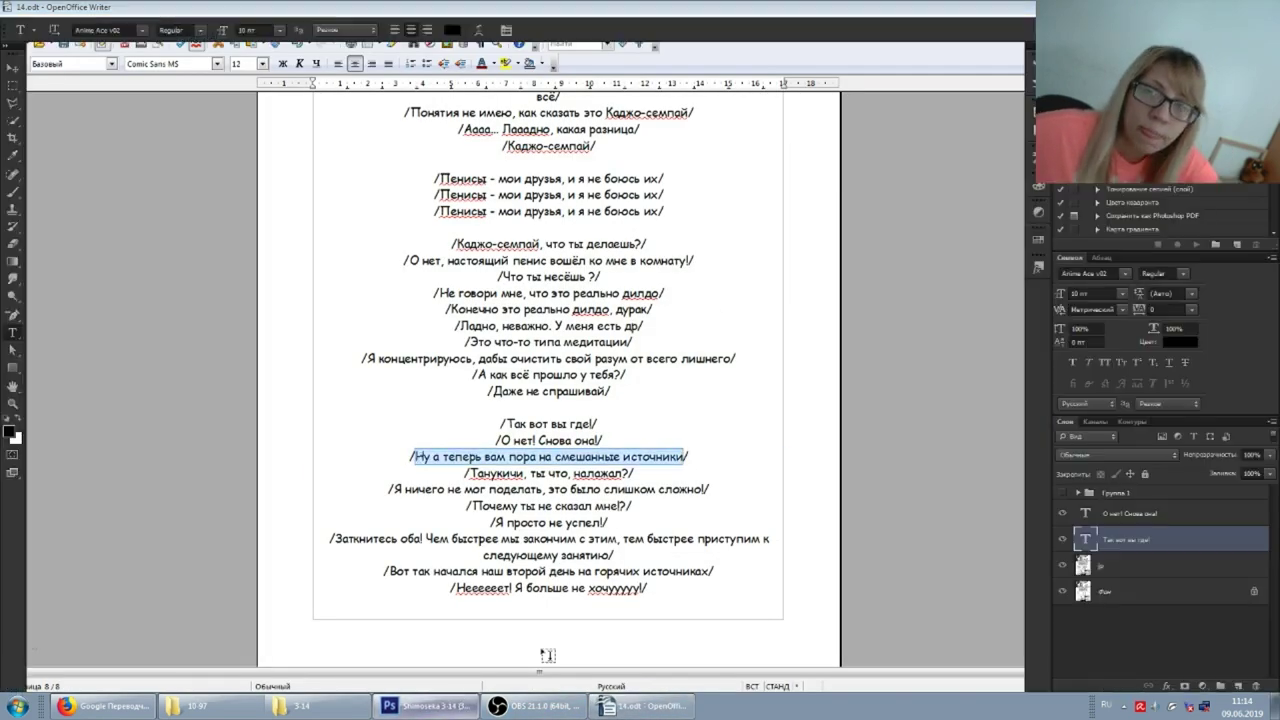
# Paste «Ну а теперь вам пора на смешанные источники» as a new layer across the middle panel.
pyautogui.click(599, 480)
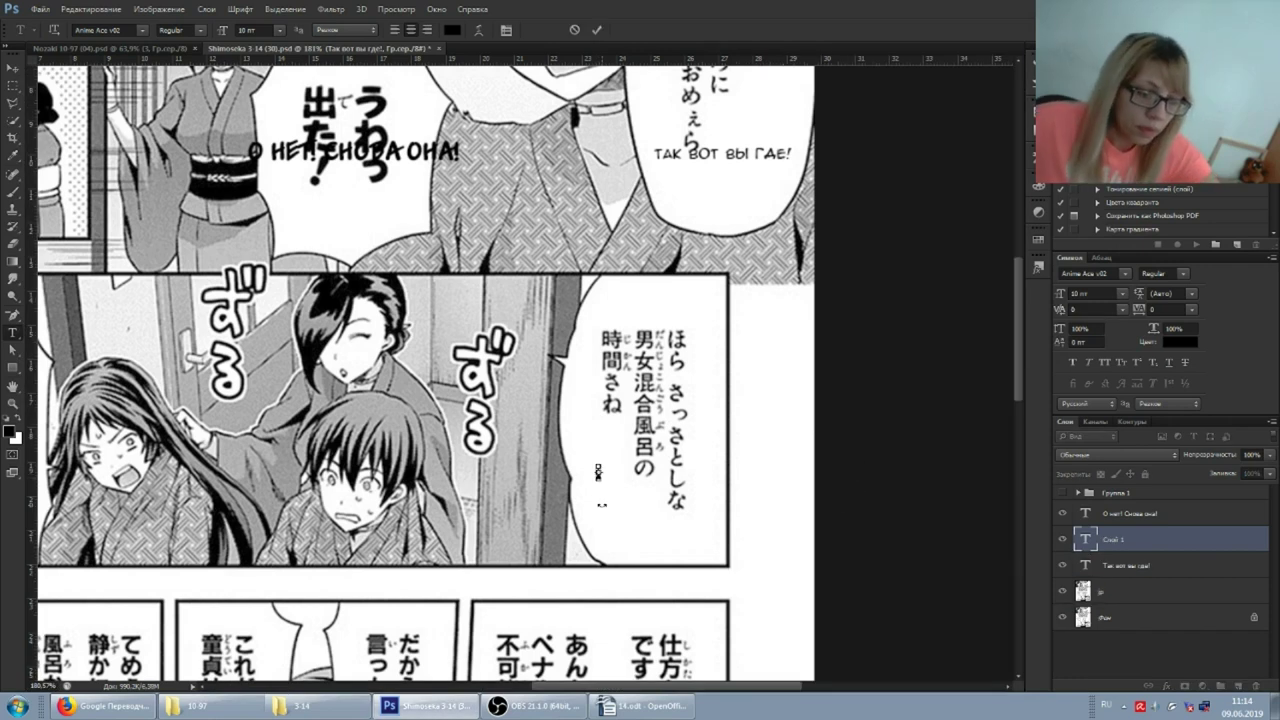
pyautogui.hotkey('ctrl', 'v')
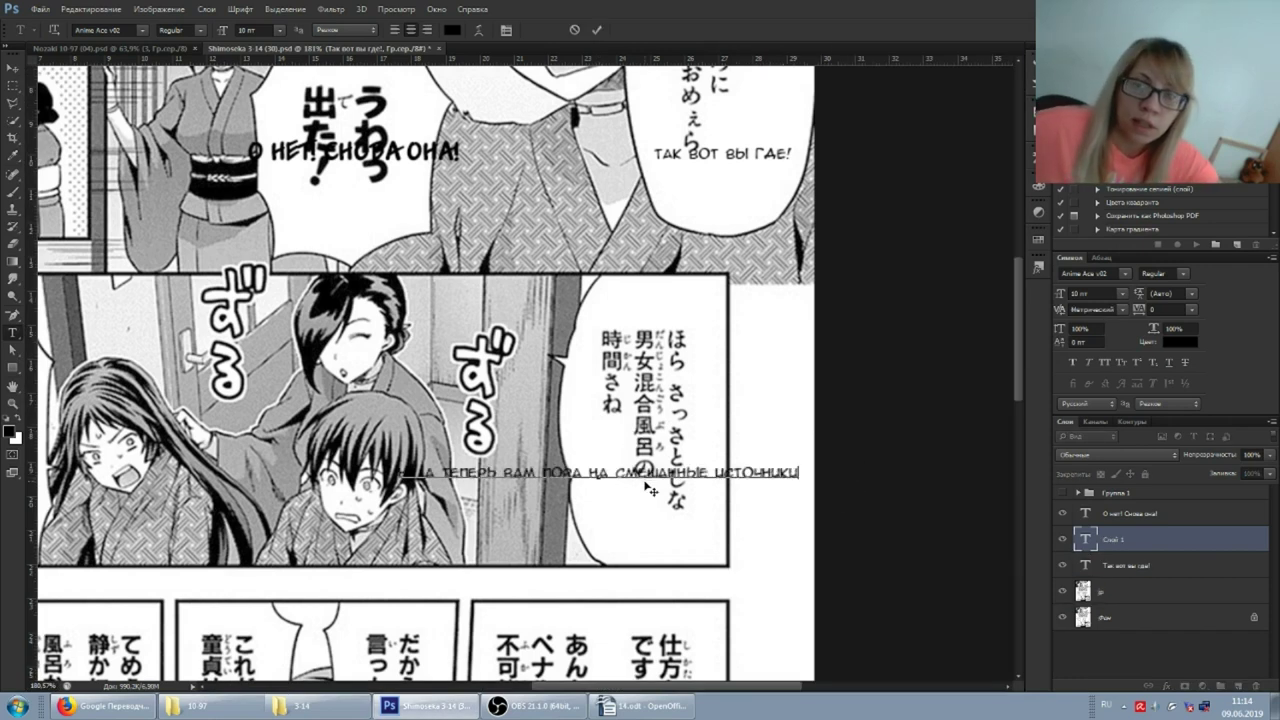
pyautogui.moveTo(643, 472); pyautogui.dragTo(662, 429)
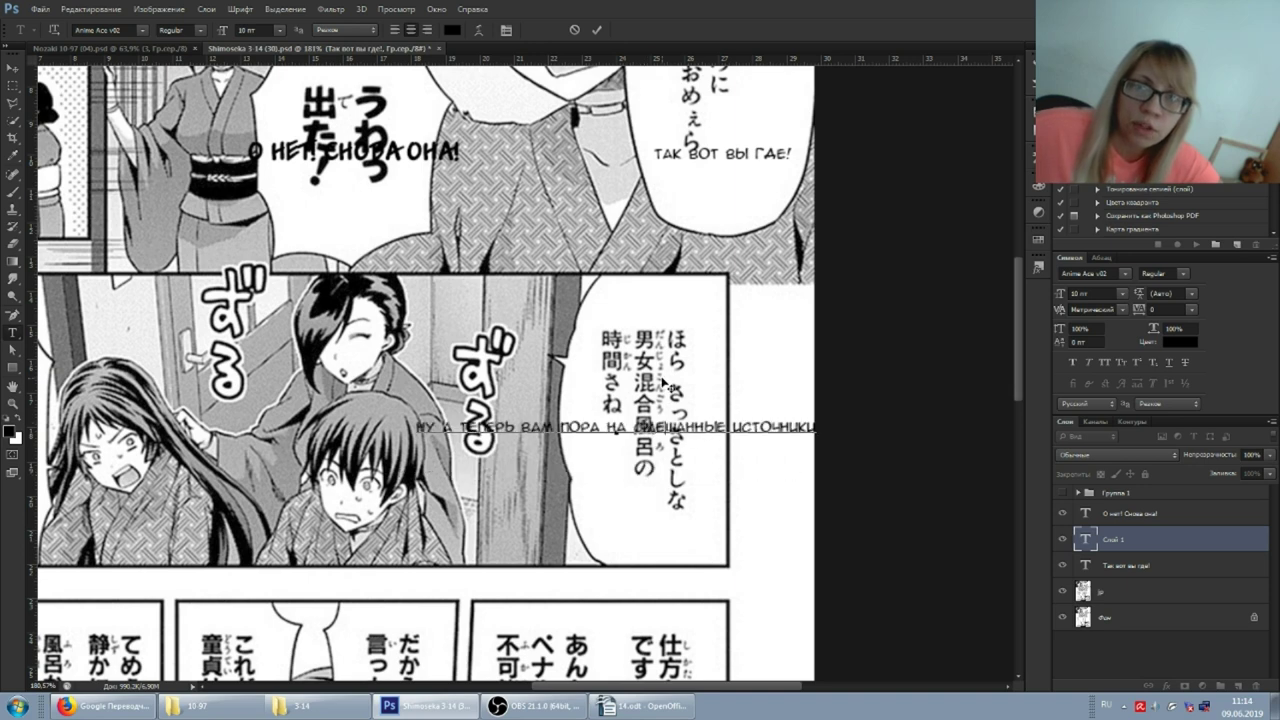
pyautogui.scroll(2, 666, 400)
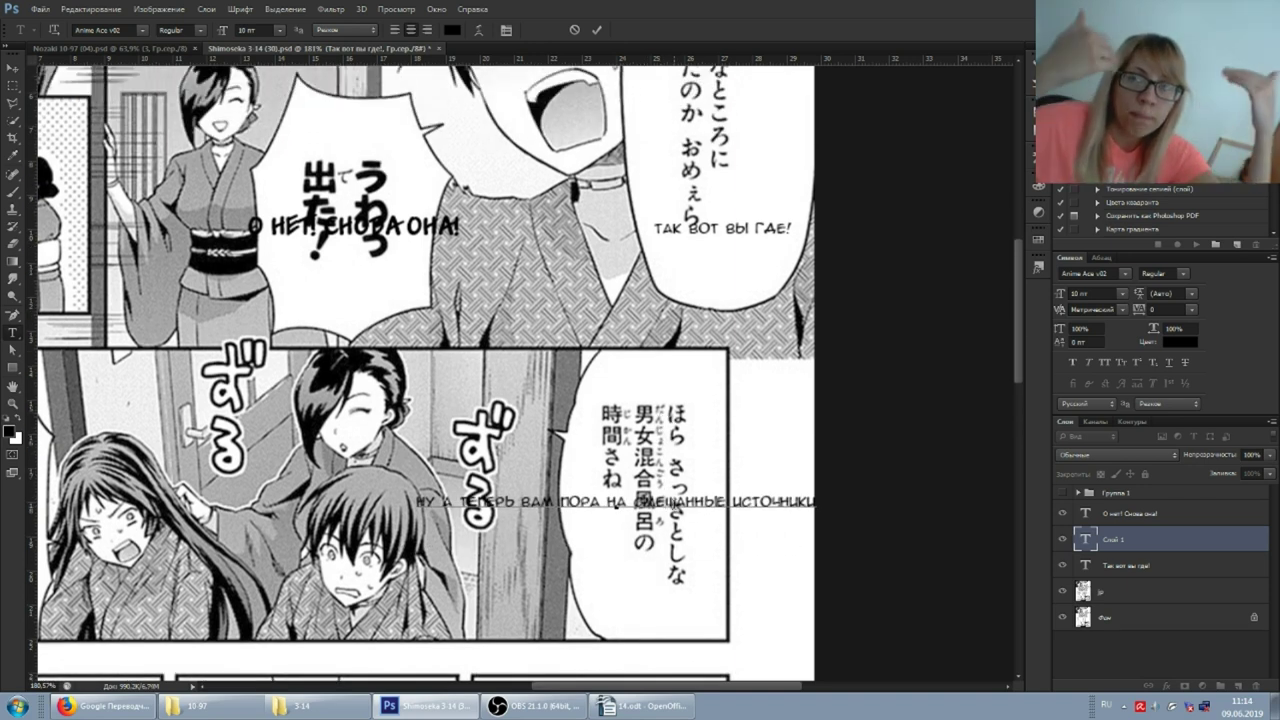
pyautogui.click(1149, 514)
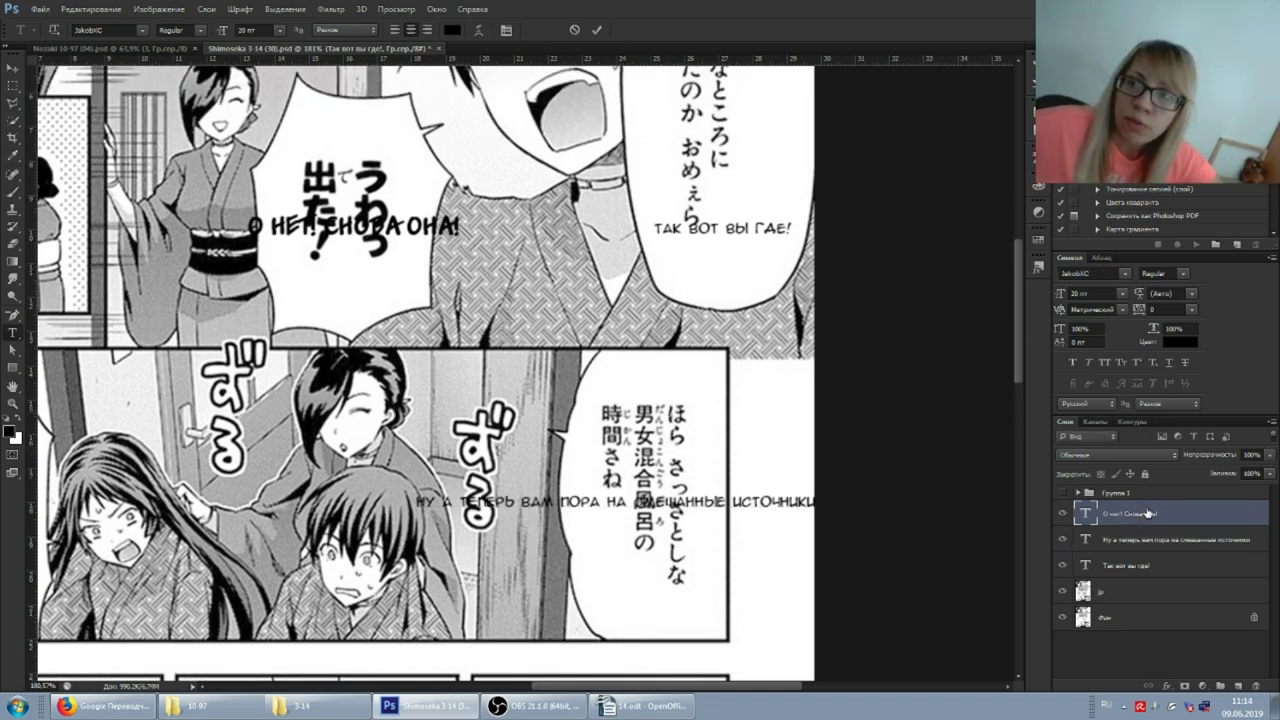
# Discard an accidental duplicate hot-springs caption pasted over the lower panel.
pyautogui.scroll(3, 338, 229)
pyautogui.hscroll(-2, 338, 229)
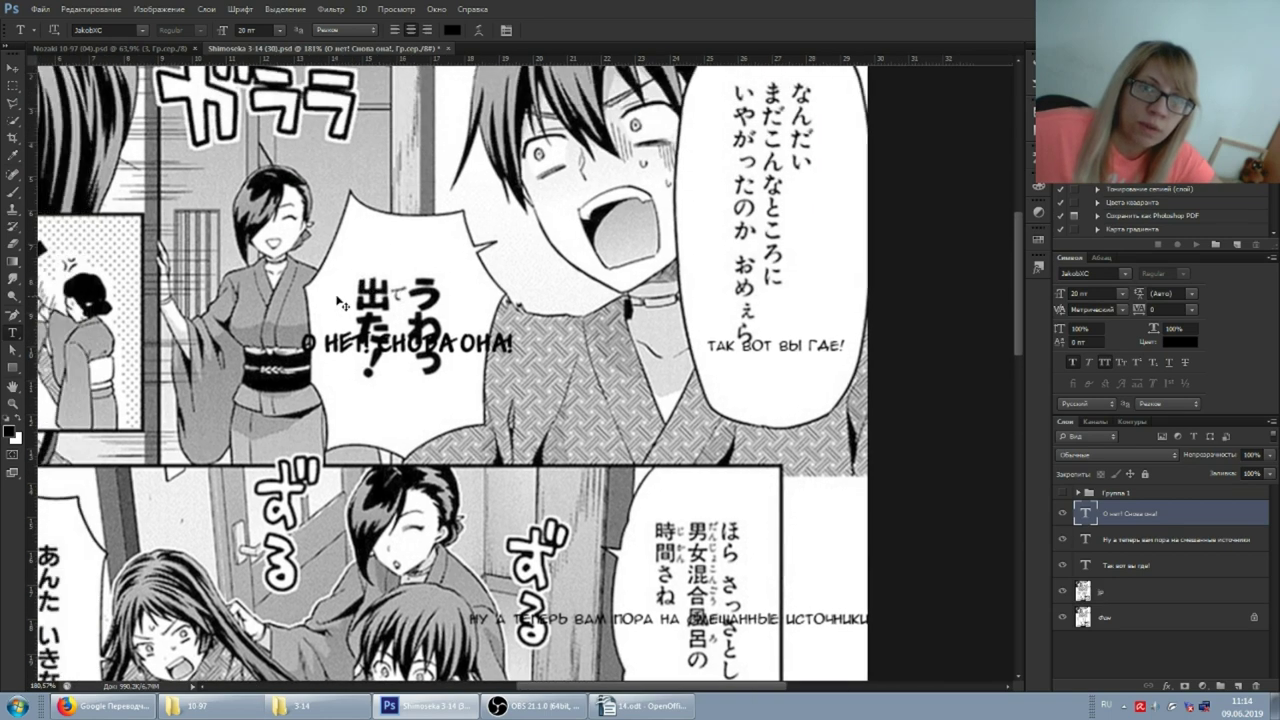
pyautogui.scroll(-1, 447, 422)
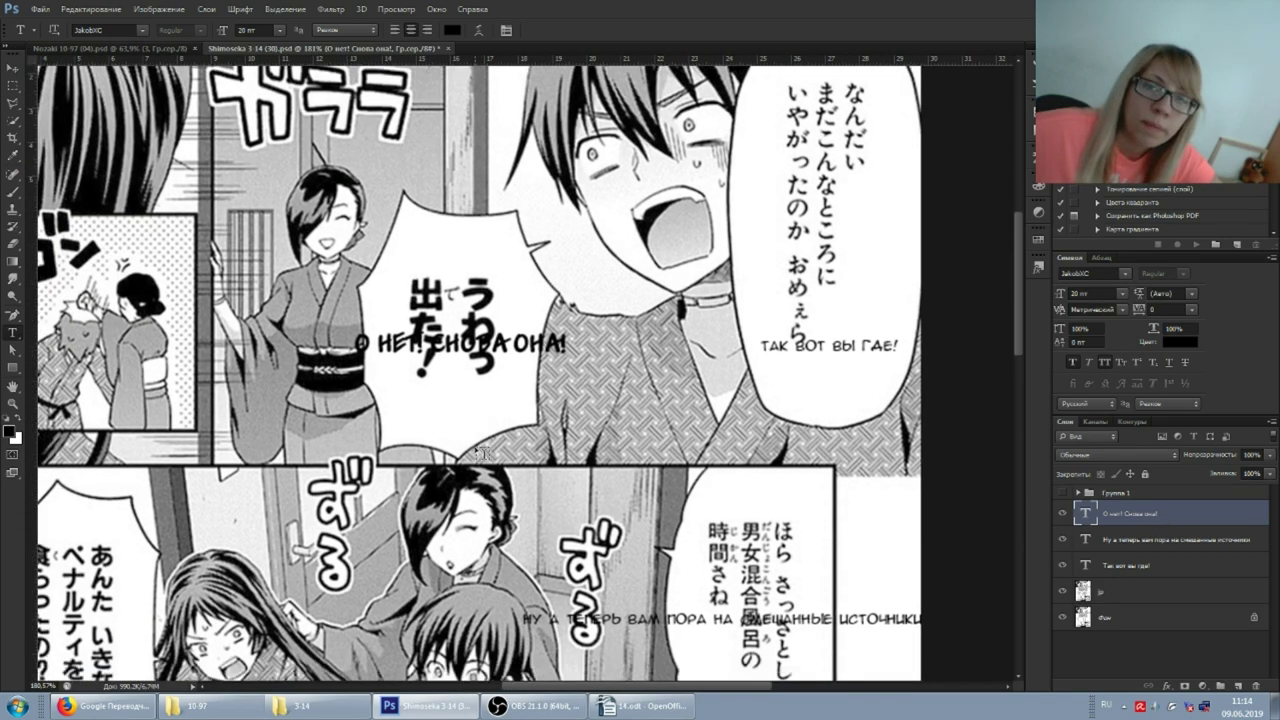
pyautogui.scroll(-1, 447, 422)
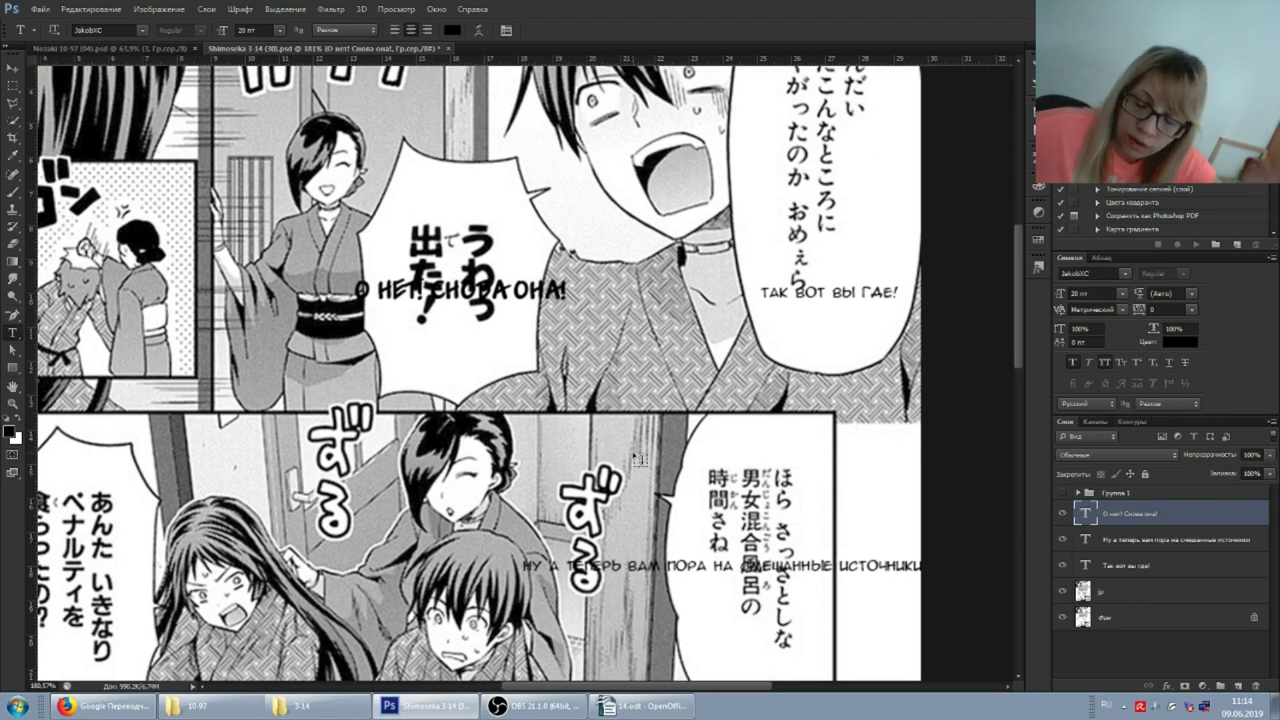
pyautogui.click(636, 455)
pyautogui.write('НУ А ТЕПЕРЬ ВАМ ПОРА НА СМЕШАННЫЕ ИСТОЧНИКИ')
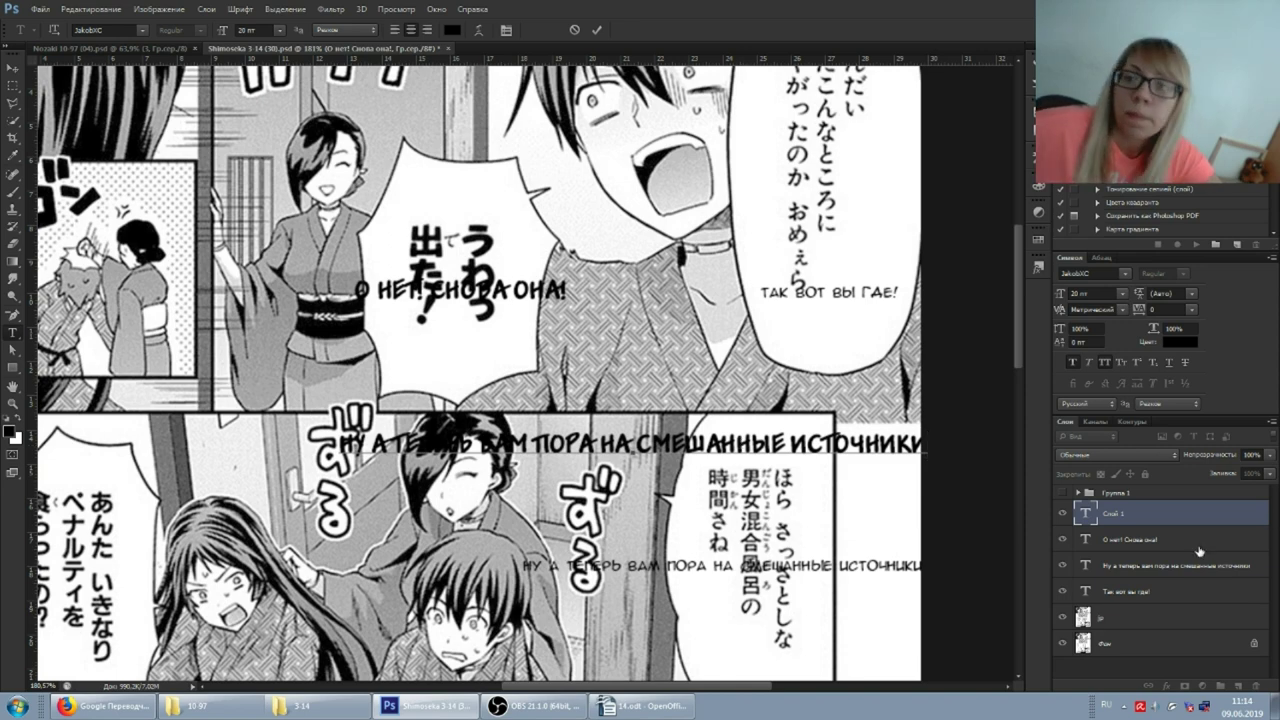
pyautogui.press('Escape')
# Select the line «Танукичи, ты что, налажал?» in the Writer script.
pyautogui.scroll(-5, 790, 441)
pyautogui.scroll(1, 790, 441)
pyautogui.scroll(2, 790, 441)
pyautogui.scroll(1, 790, 441)
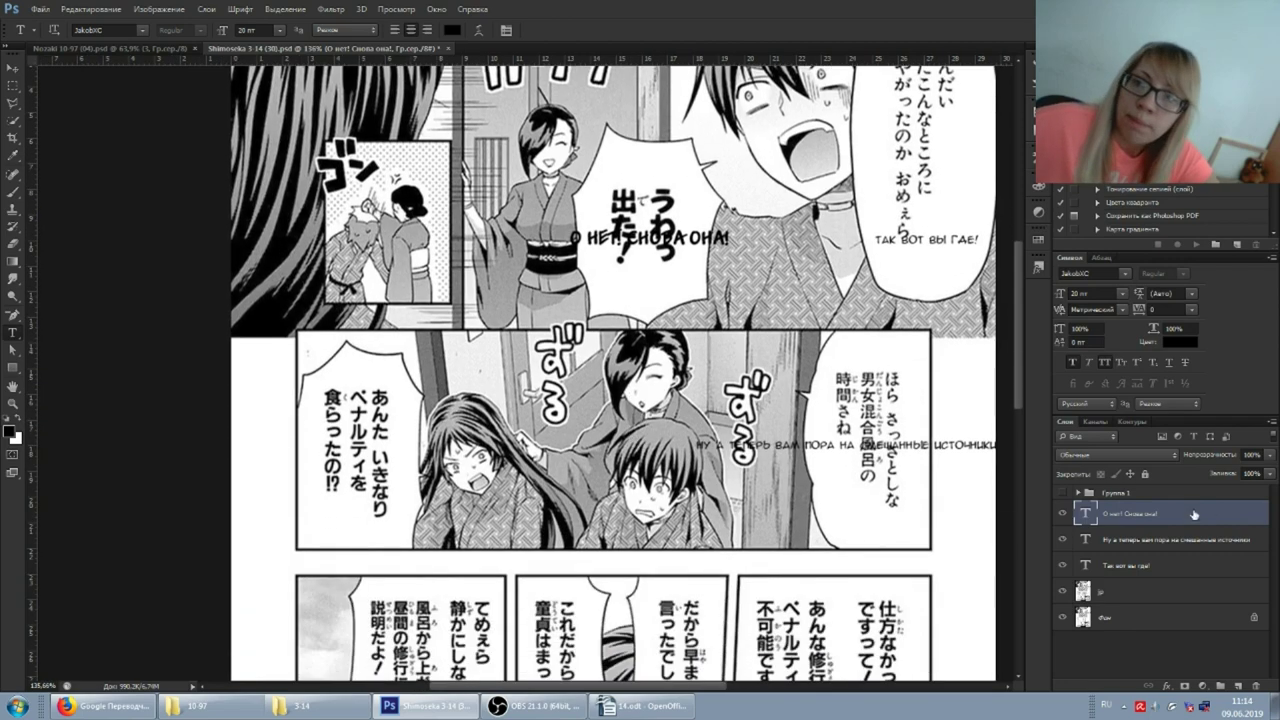
pyautogui.scroll(1, 371, 390)
pyautogui.scroll(1, 371, 390)
pyautogui.scroll(1, 371, 390)
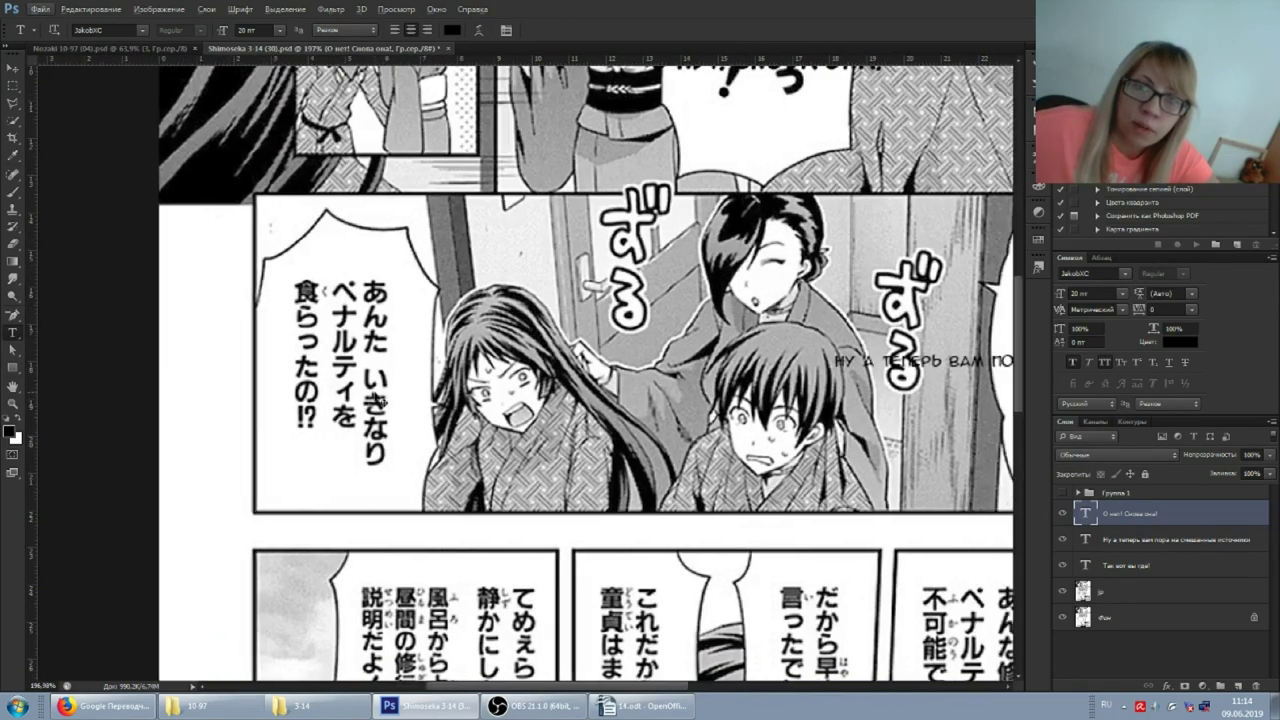
pyautogui.scroll(1, 371, 390)
pyautogui.hscroll(1, 316, 372)
pyautogui.hscroll(2, 230, 350)
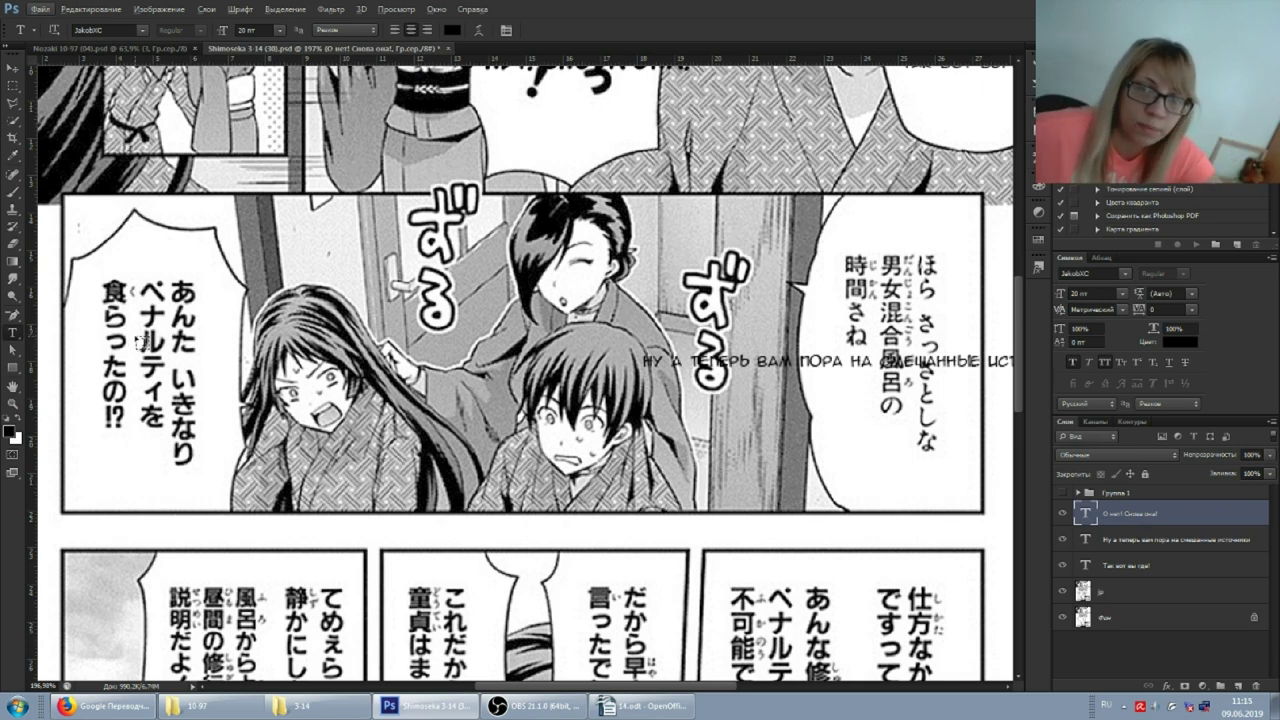
pyautogui.click(640, 706)
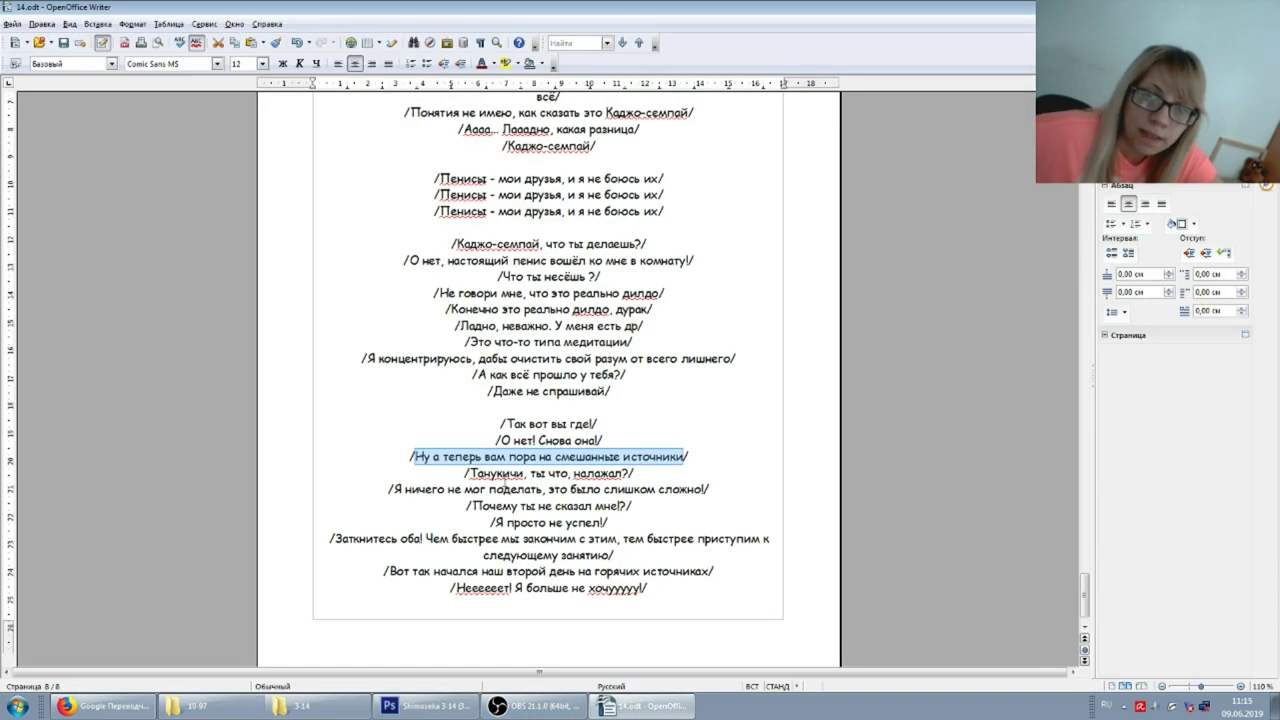
pyautogui.moveTo(470, 473); pyautogui.dragTo(622, 473)
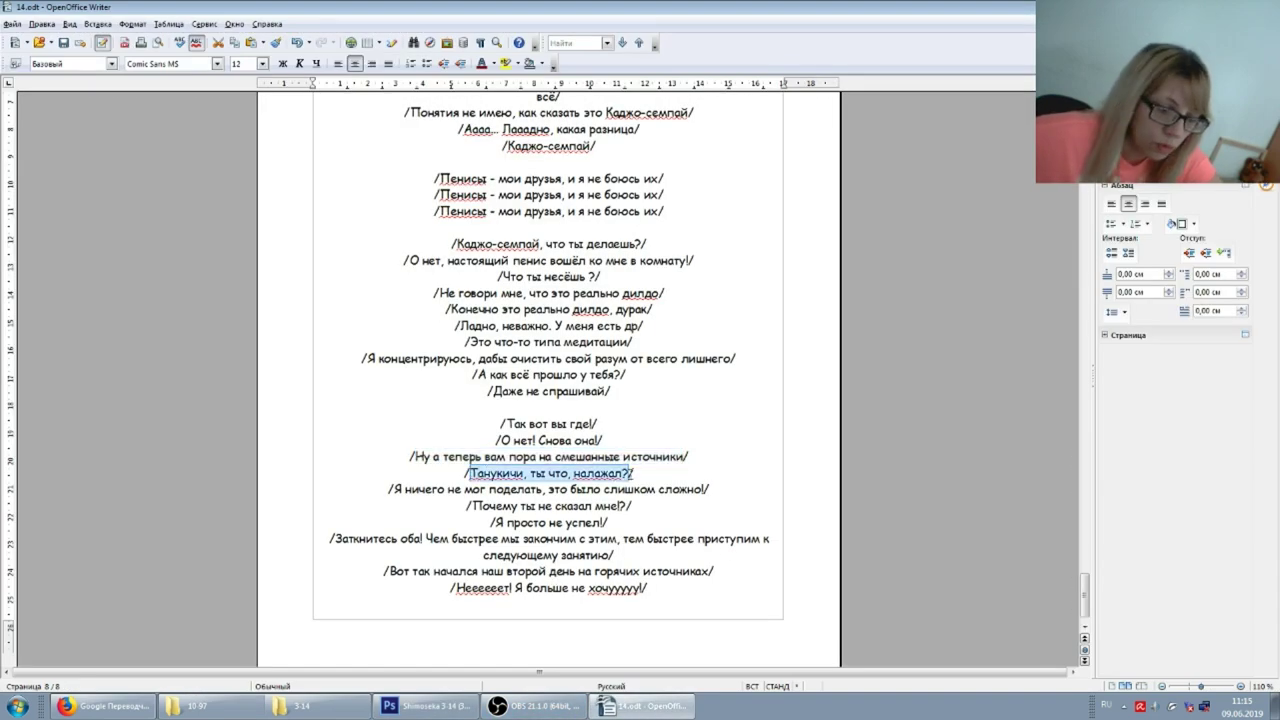
pyautogui.click(420, 706)
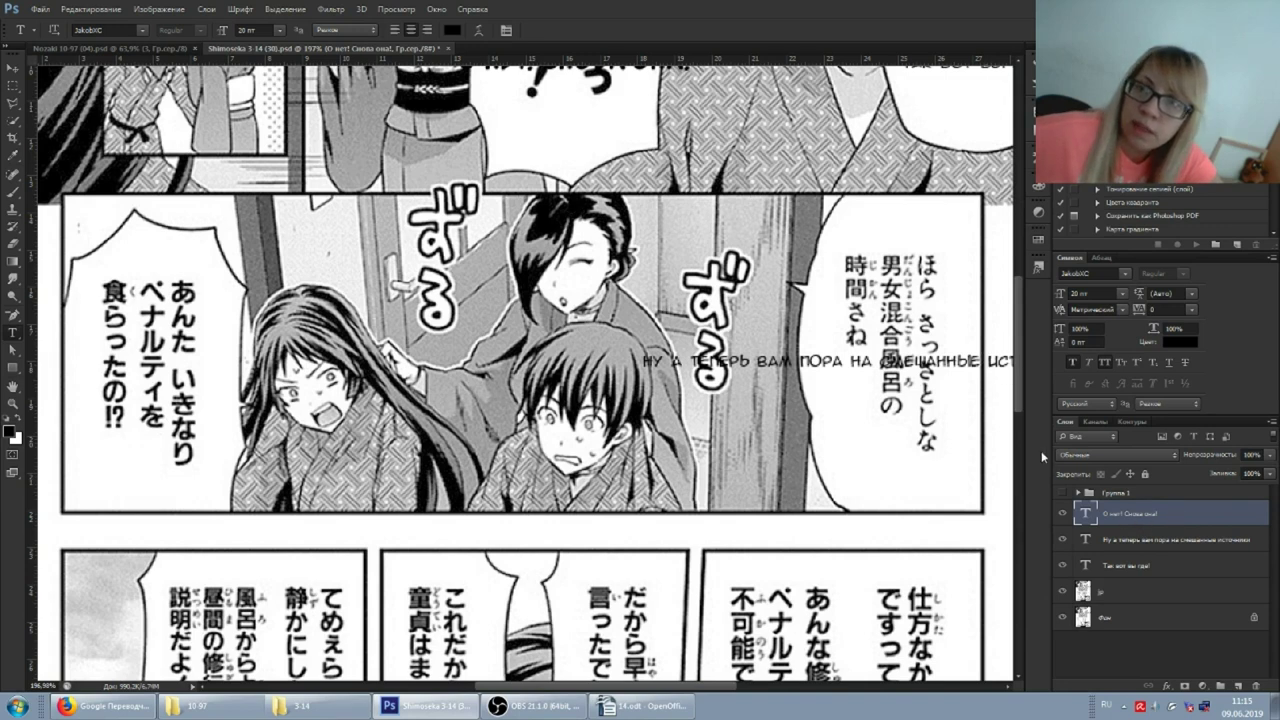
# Select the hot-springs caption, then the «Так вот вы где!» text layer.
pyautogui.click(974, 358)
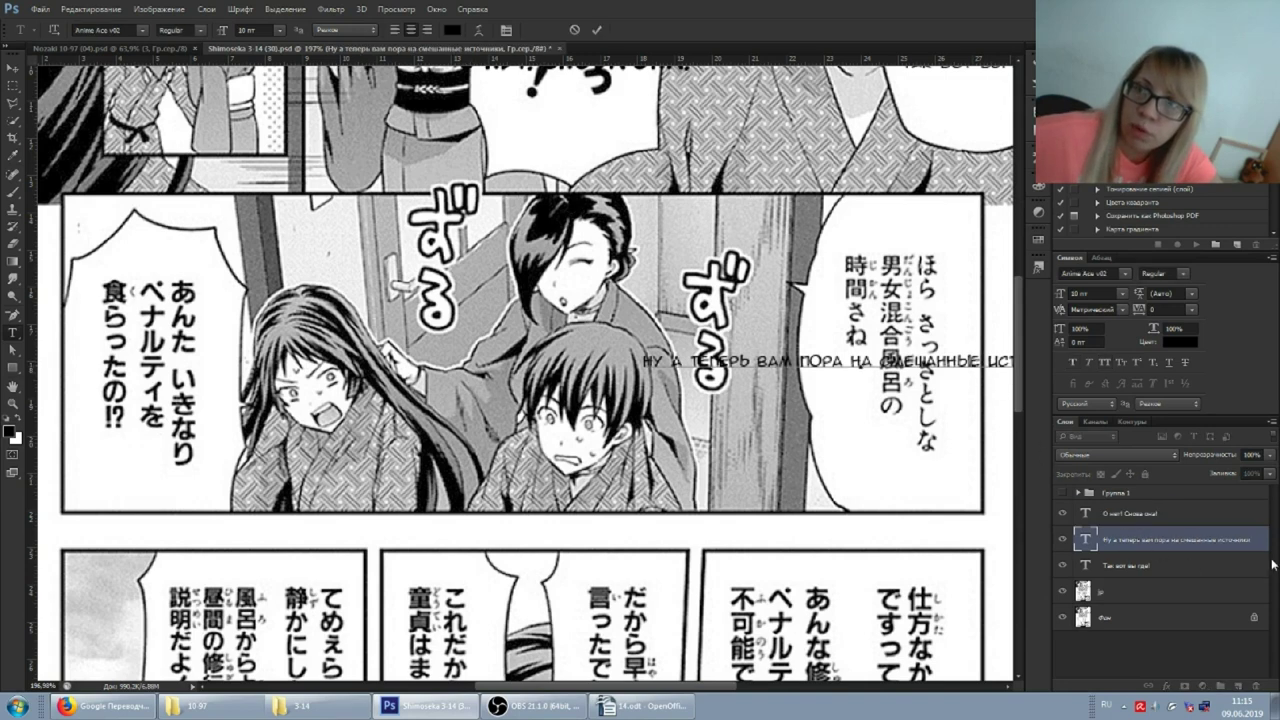
pyautogui.scroll(3, 760, 392)
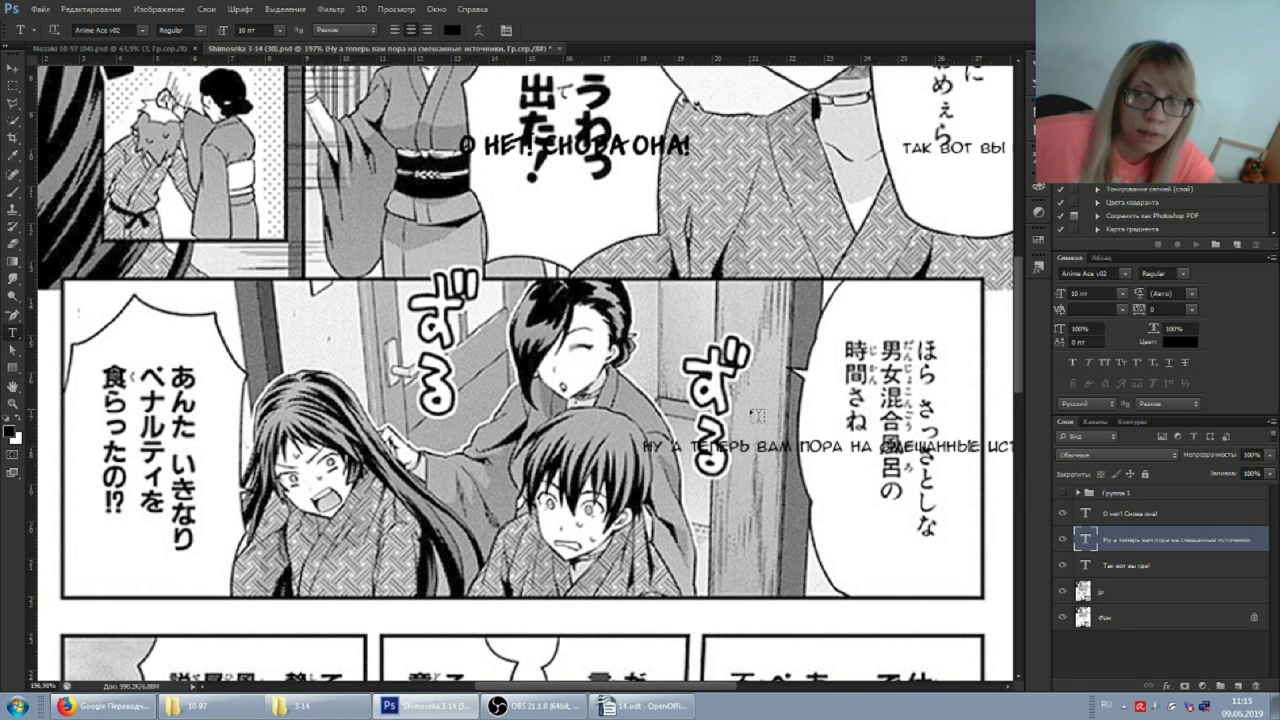
pyautogui.click(1098, 591)
pyautogui.click(1065, 564)
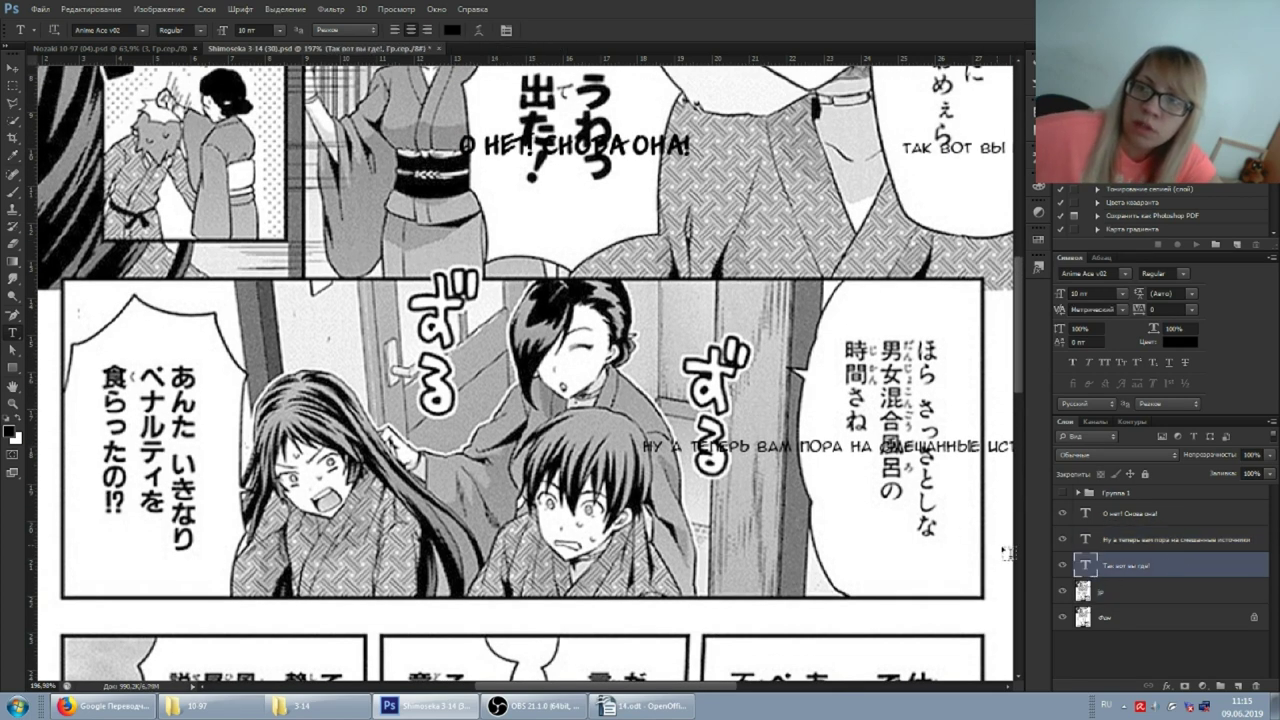
# Paste «Танукичи, ты что, налажал?» as a new caption at 14 pt.
pyautogui.click(132, 359)
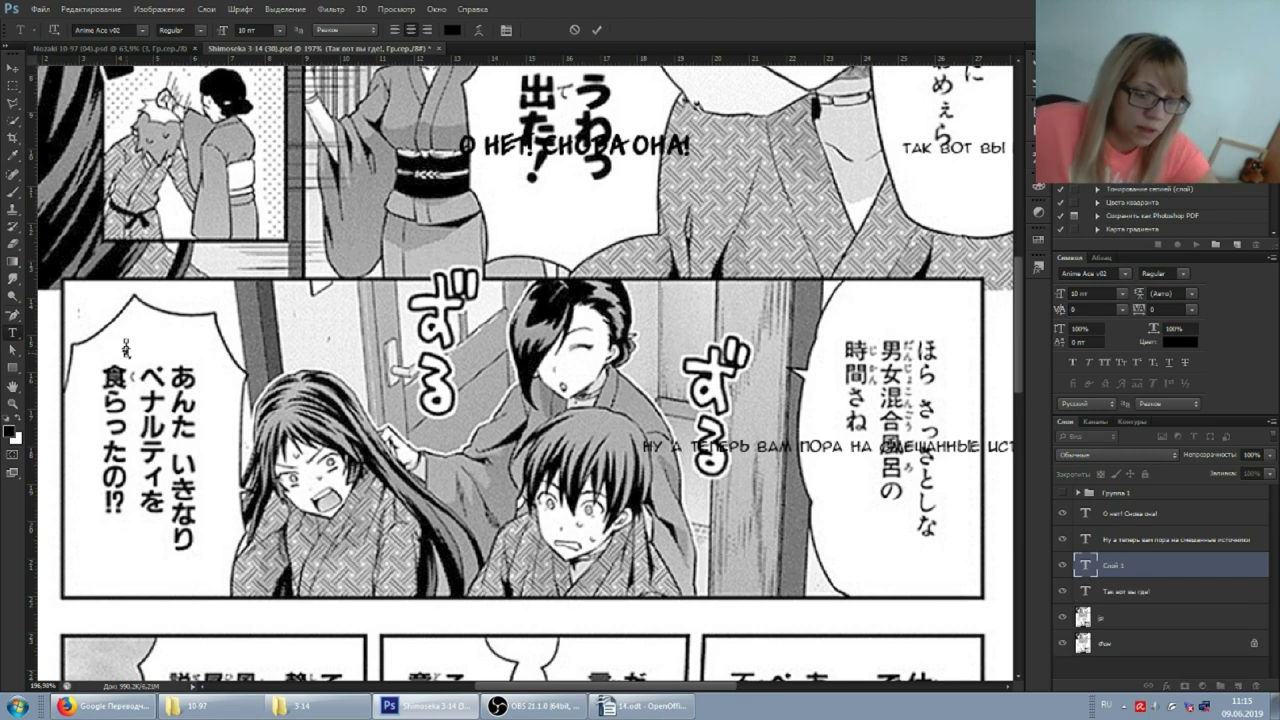
pyautogui.hotkey('ctrl', 'v')
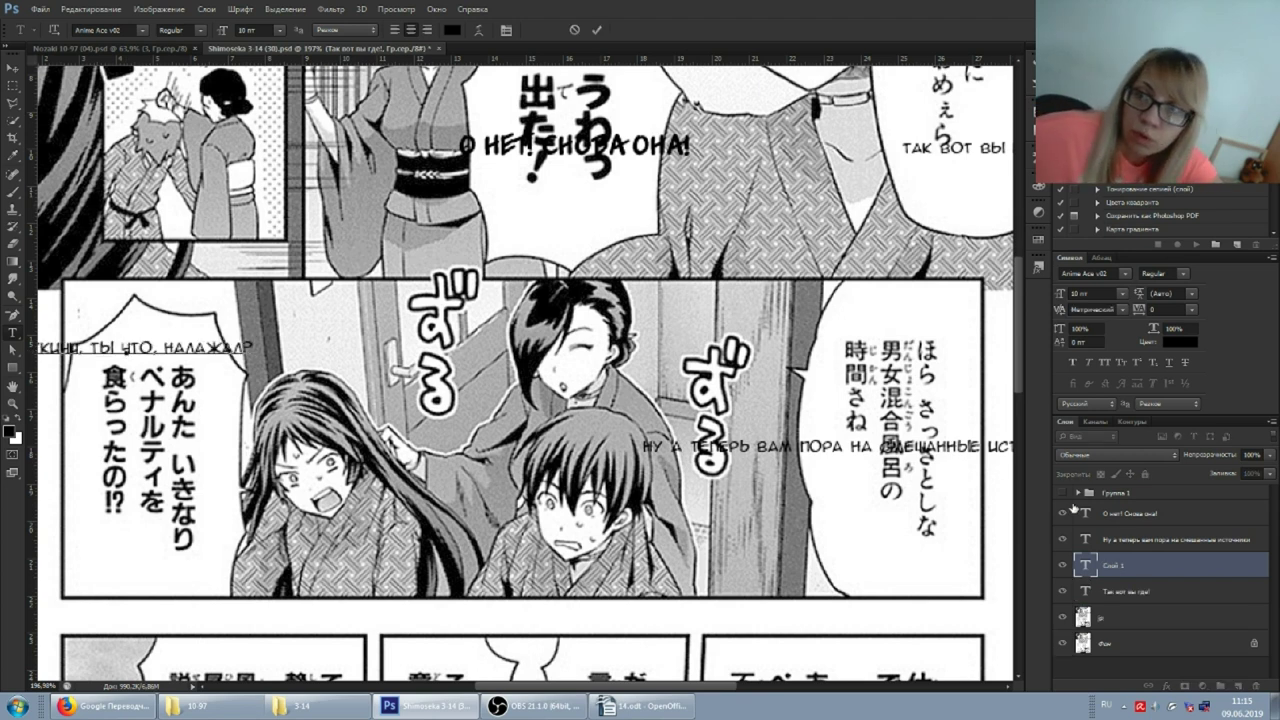
pyautogui.click(1188, 572)
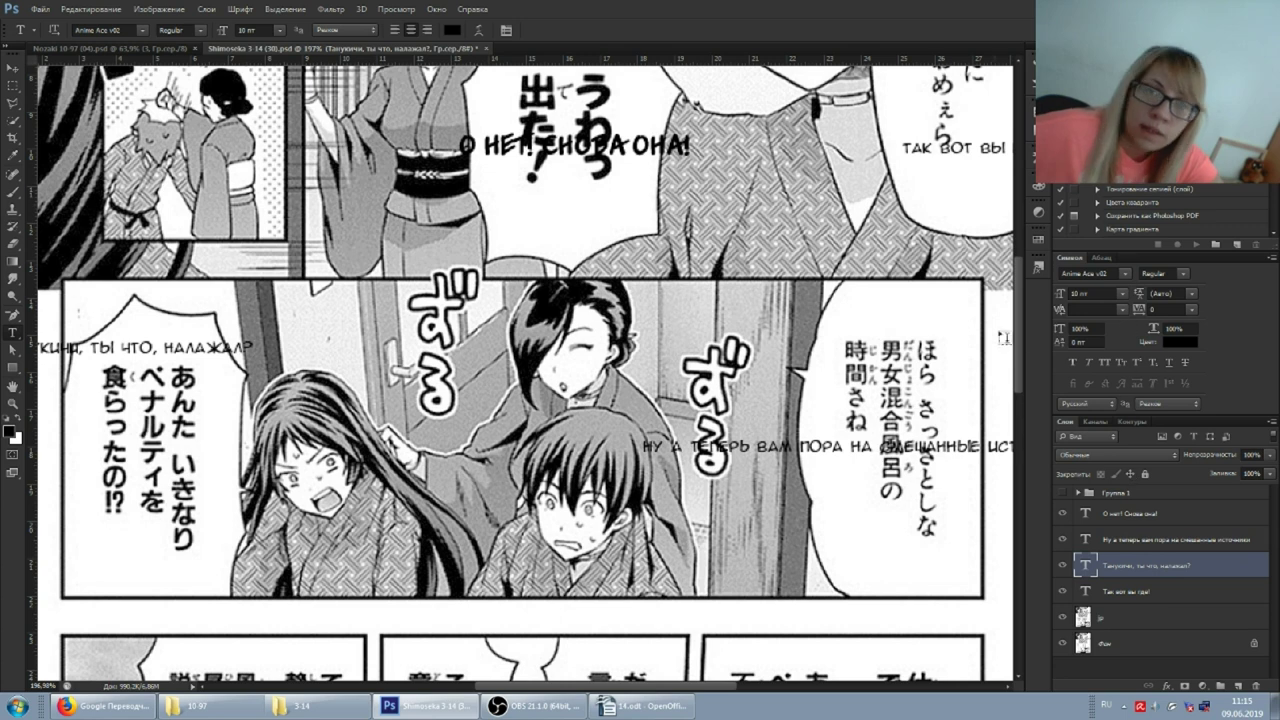
pyautogui.click(1116, 296)
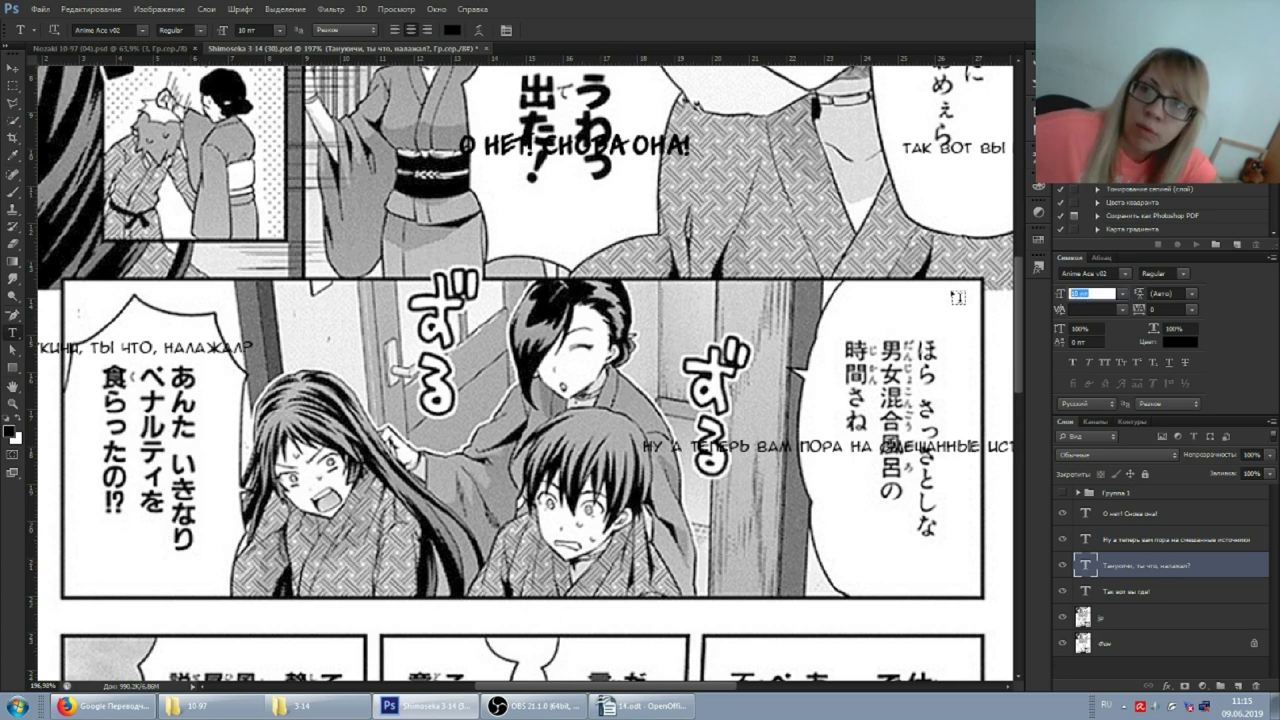
pyautogui.write('14')
pyautogui.press('Return')
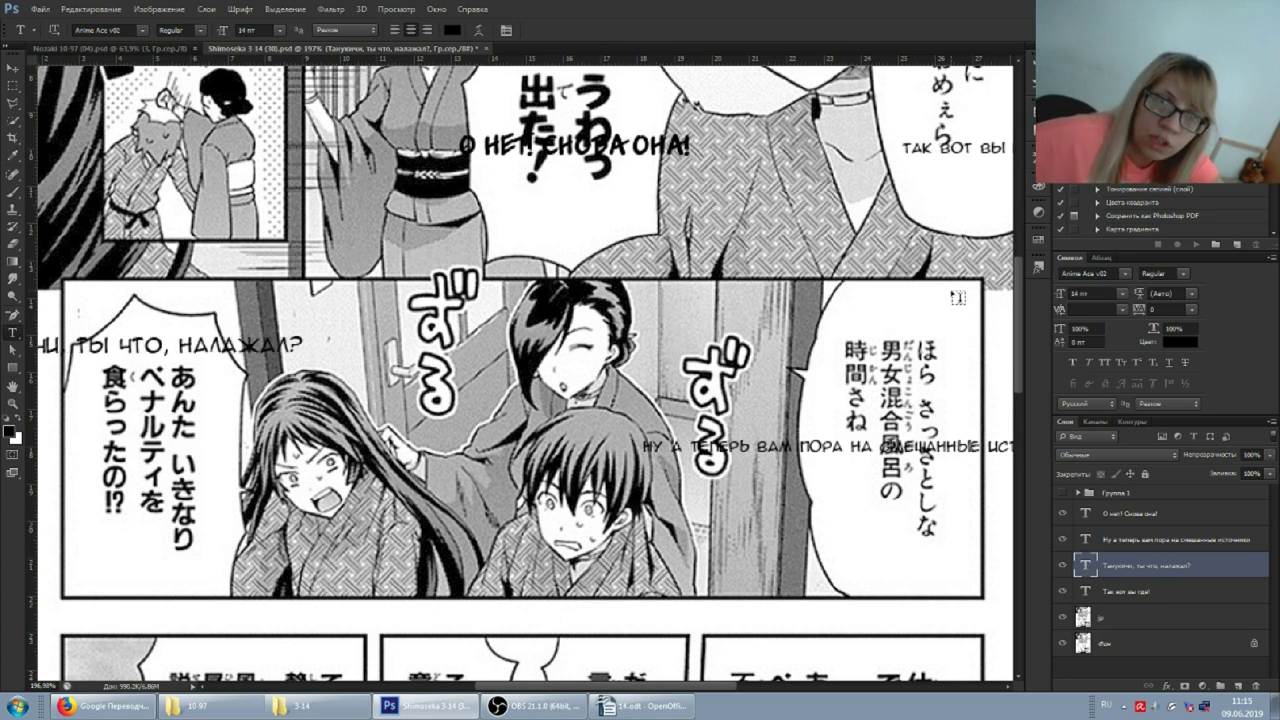
# Make the Танукичи caption Bold with Faux Bold and place it at the middle panel's lower right.
pyautogui.click(1183, 273)
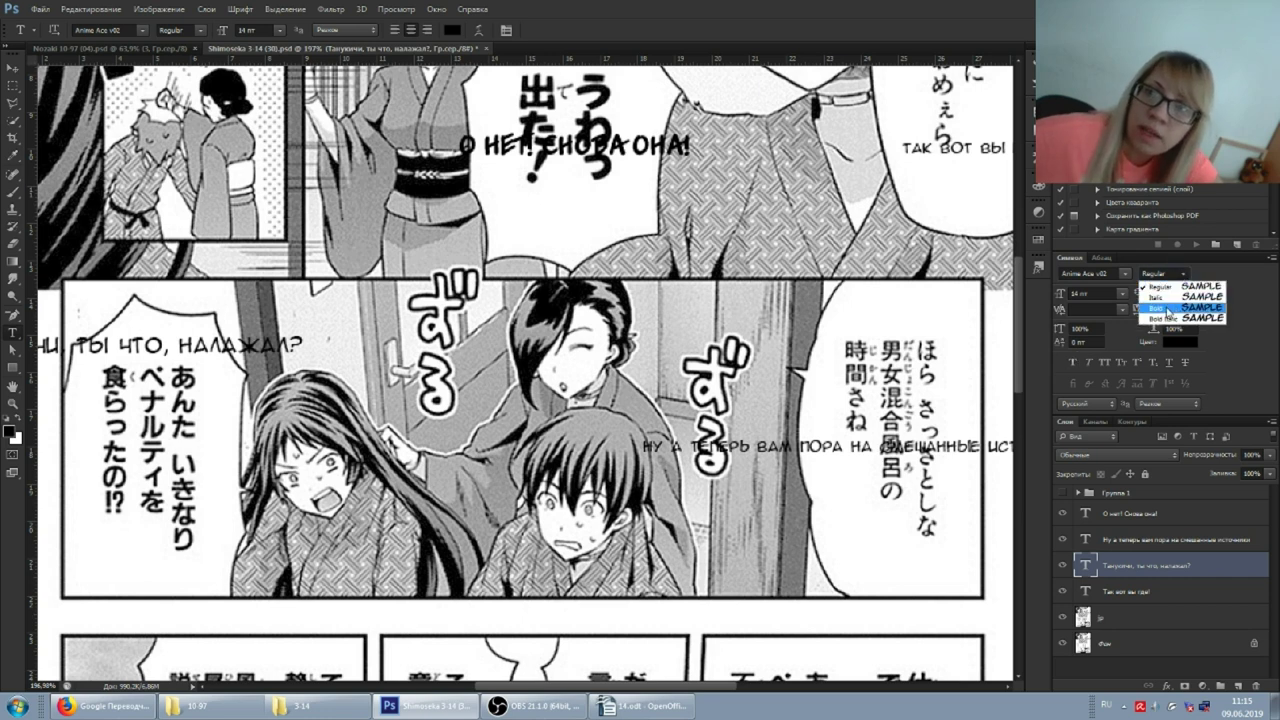
pyautogui.click(1158, 308)
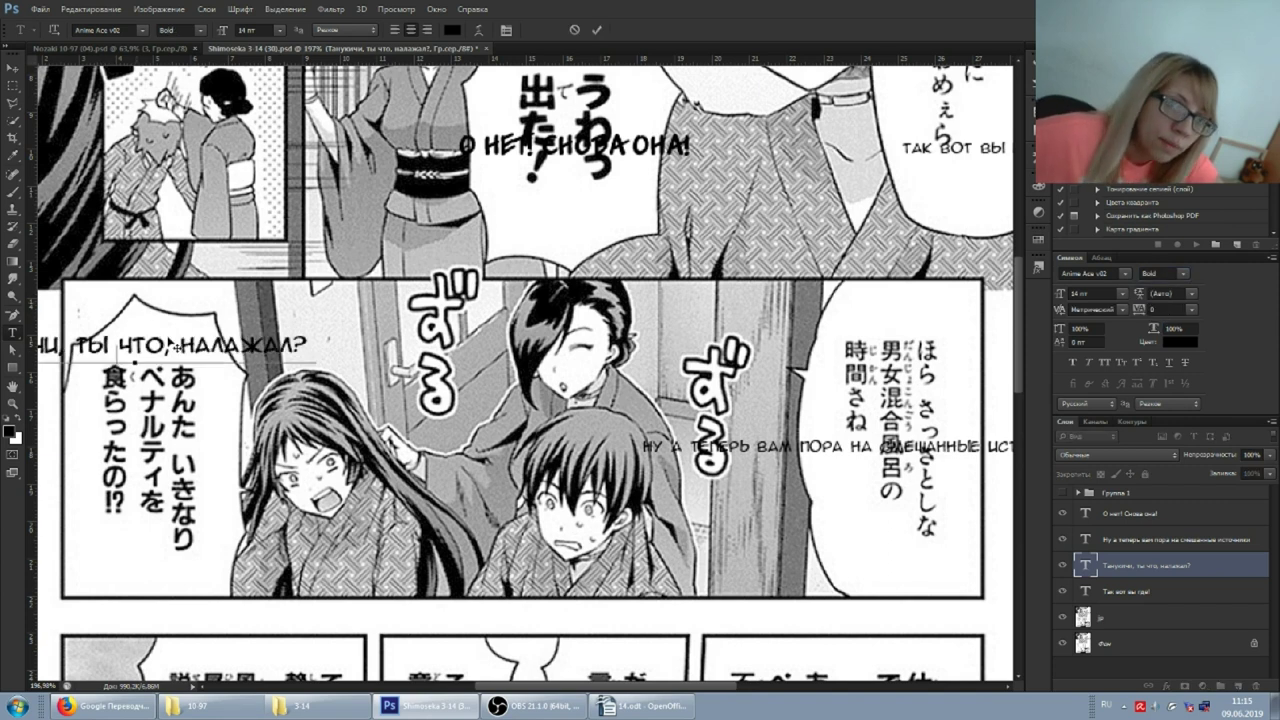
pyautogui.moveTo(103, 348); pyautogui.dragTo(760, 370)
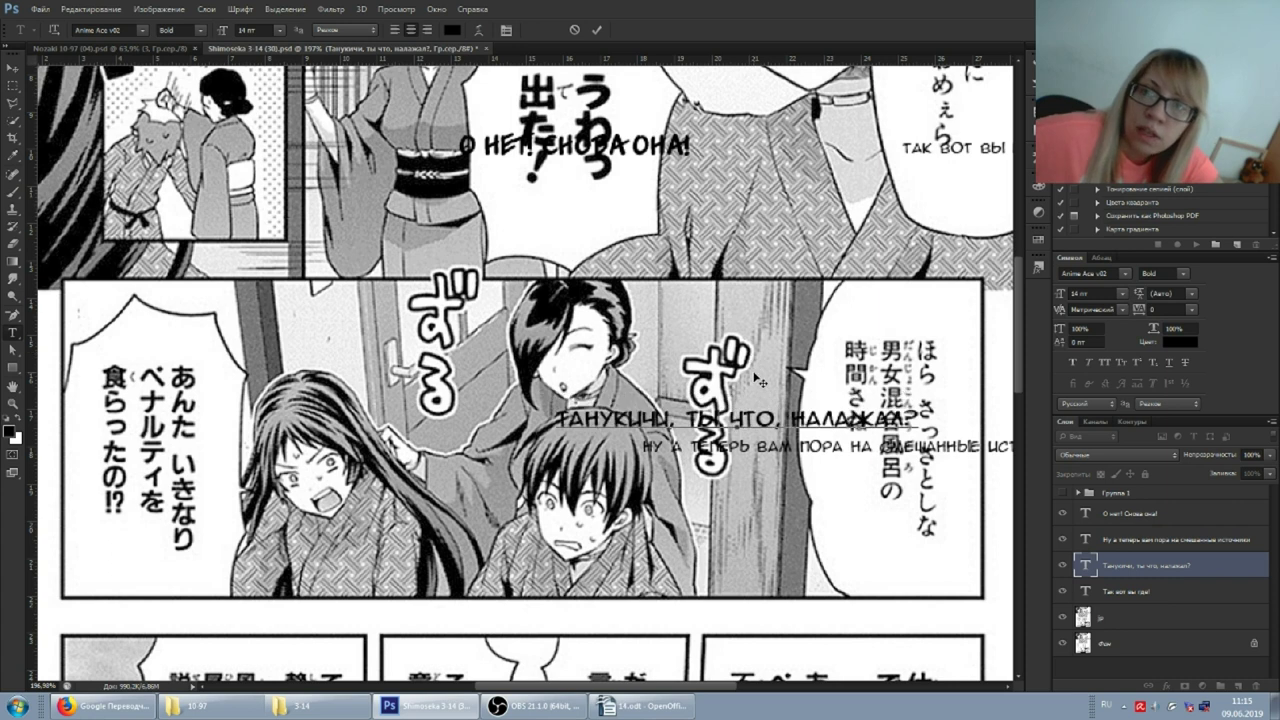
pyautogui.moveTo(760, 370); pyautogui.dragTo(762, 400)
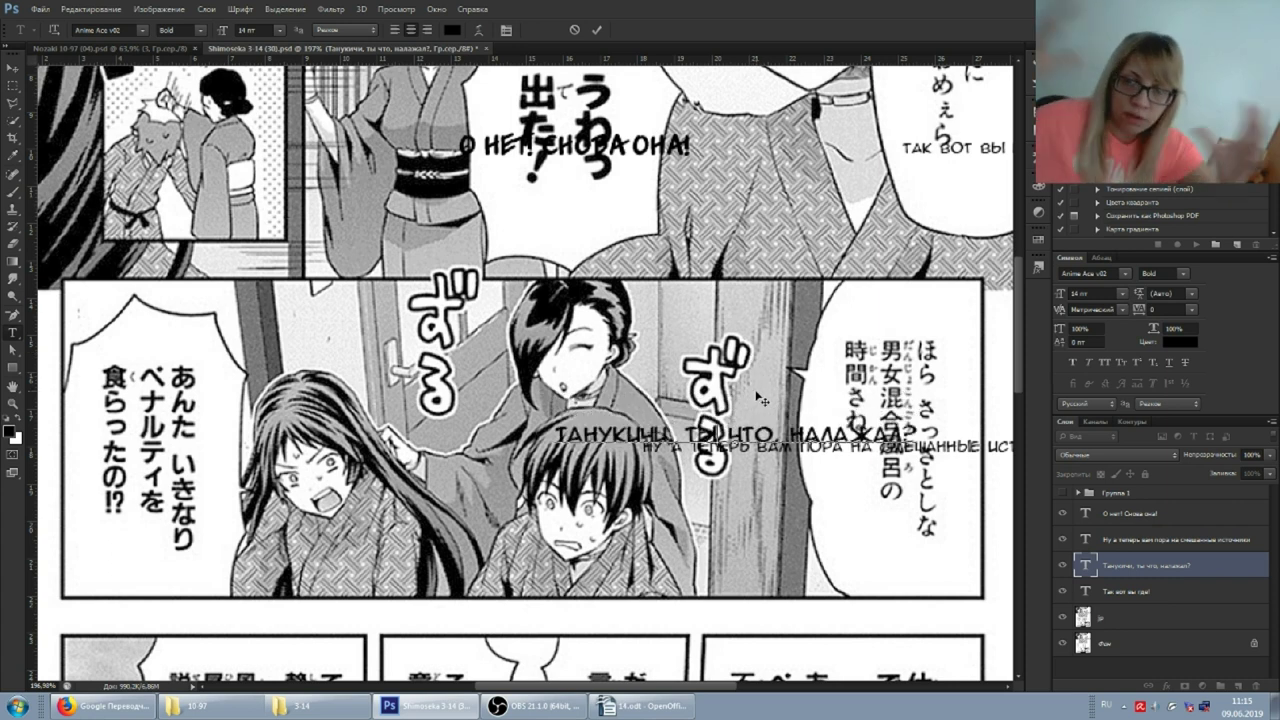
pyautogui.moveTo(645, 380); pyautogui.dragTo(230, 403)
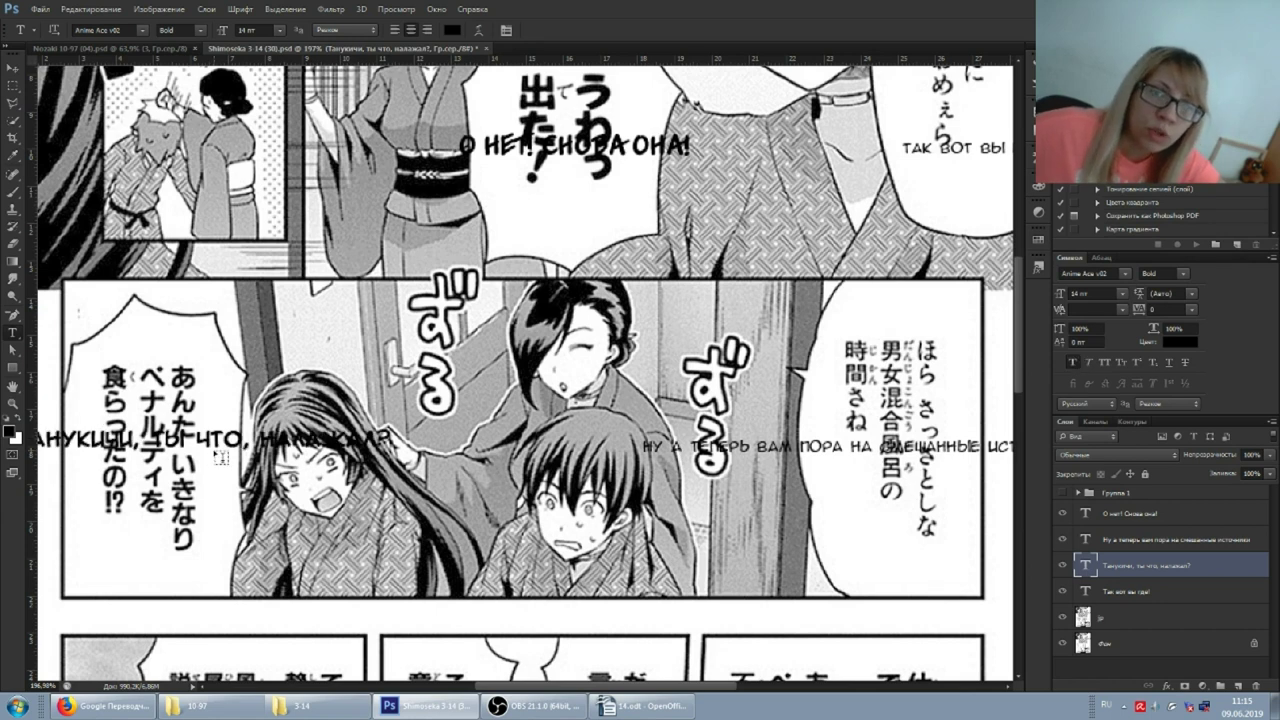
pyautogui.moveTo(219, 457)
pyautogui.mouseDown()
pyautogui.moveTo(823, 332)
pyautogui.moveTo(883, 493)
pyautogui.mouseUp()
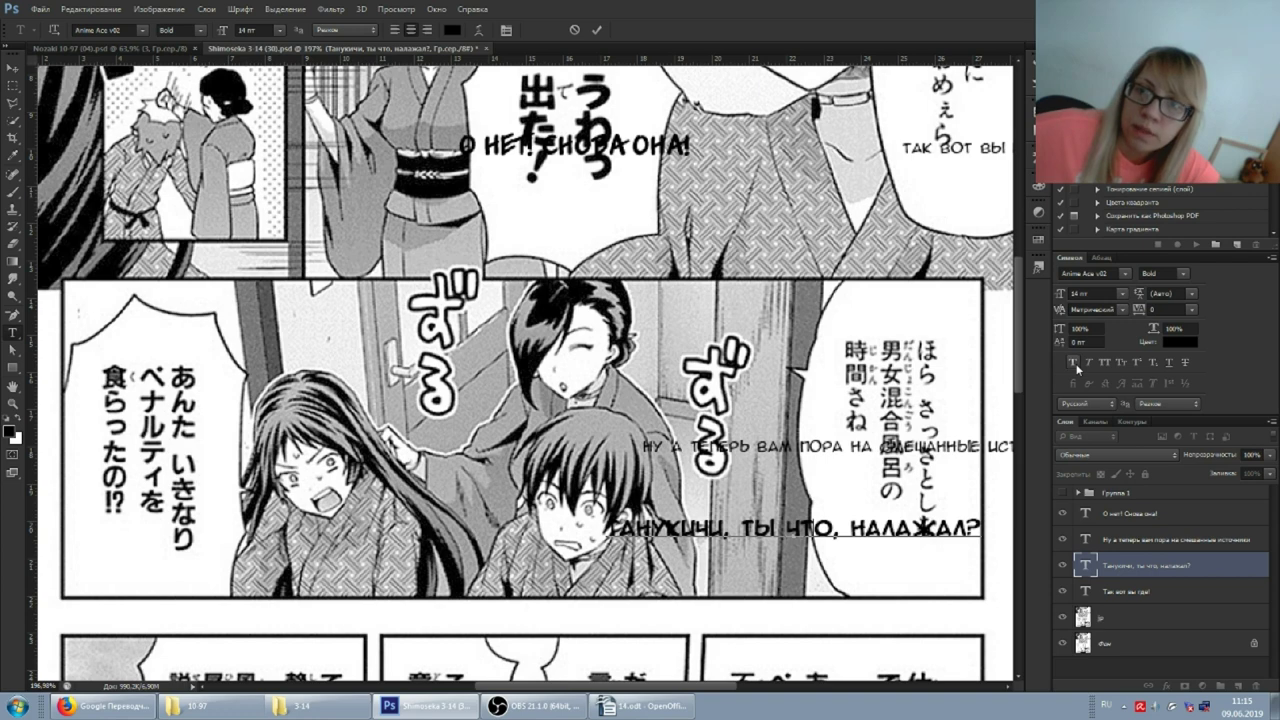
pyautogui.click(1071, 360)
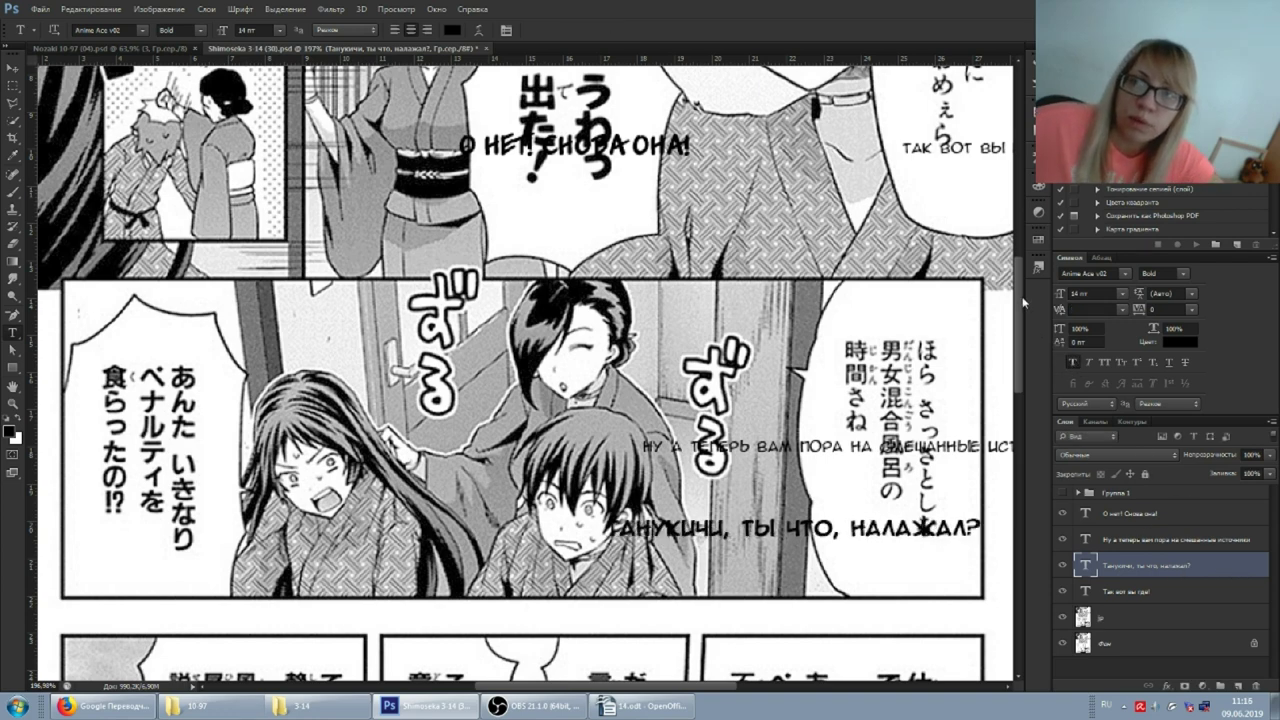
pyautogui.moveTo(1022, 296); pyautogui.dragTo(1022, 333)
pyautogui.scroll(-5, 1022, 333)
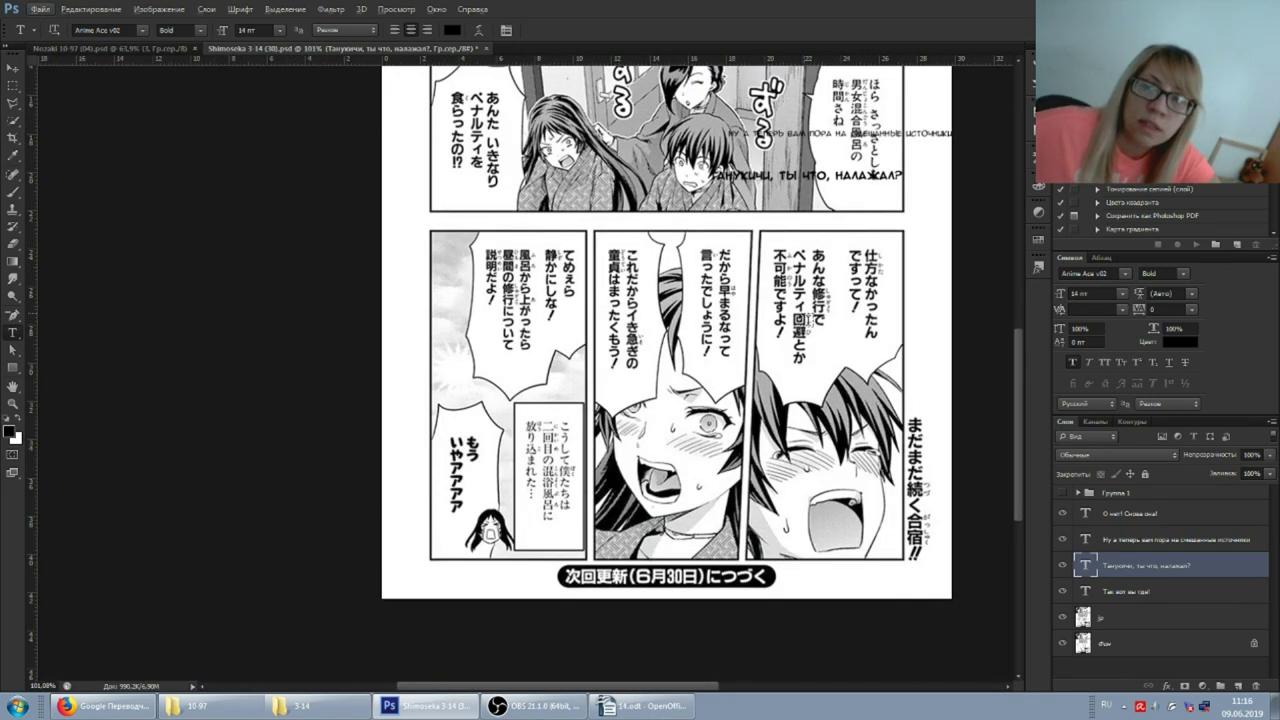
pyautogui.scroll(2, 806, 320)
pyautogui.scroll(5, 826, 360)
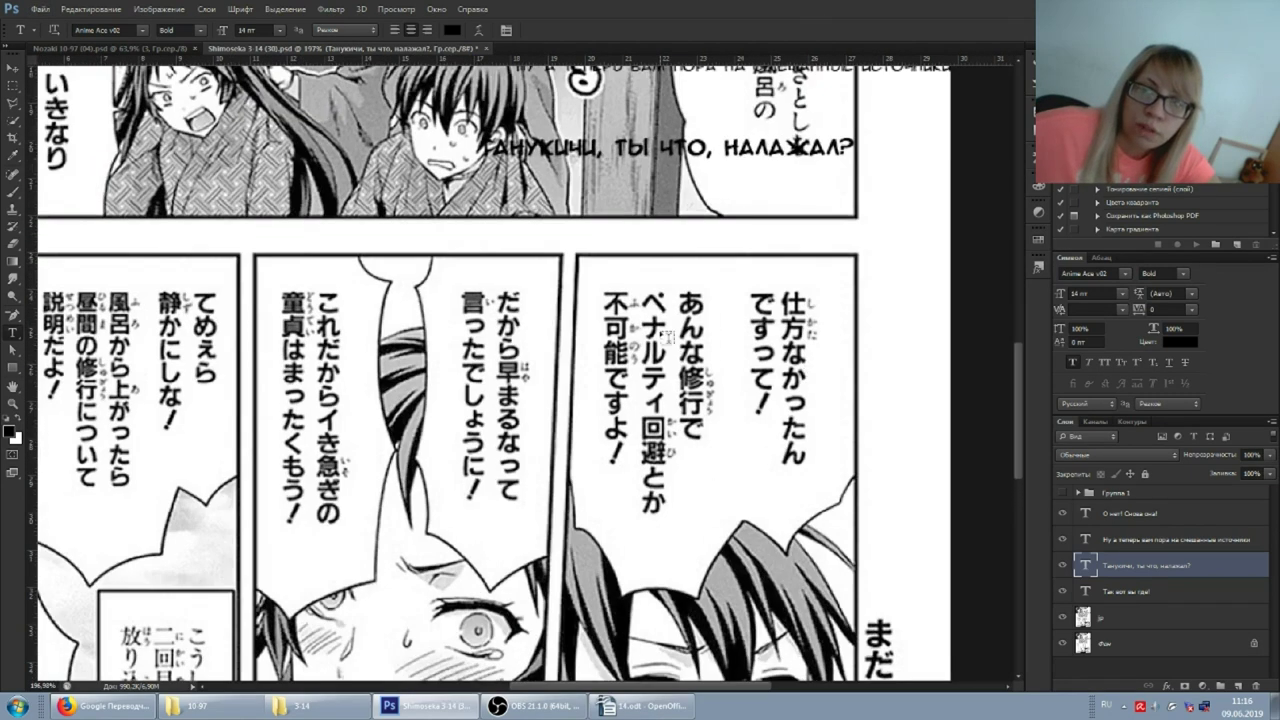
pyautogui.scroll(-2, 660, 385)
pyautogui.scroll(-3, 666, 335)
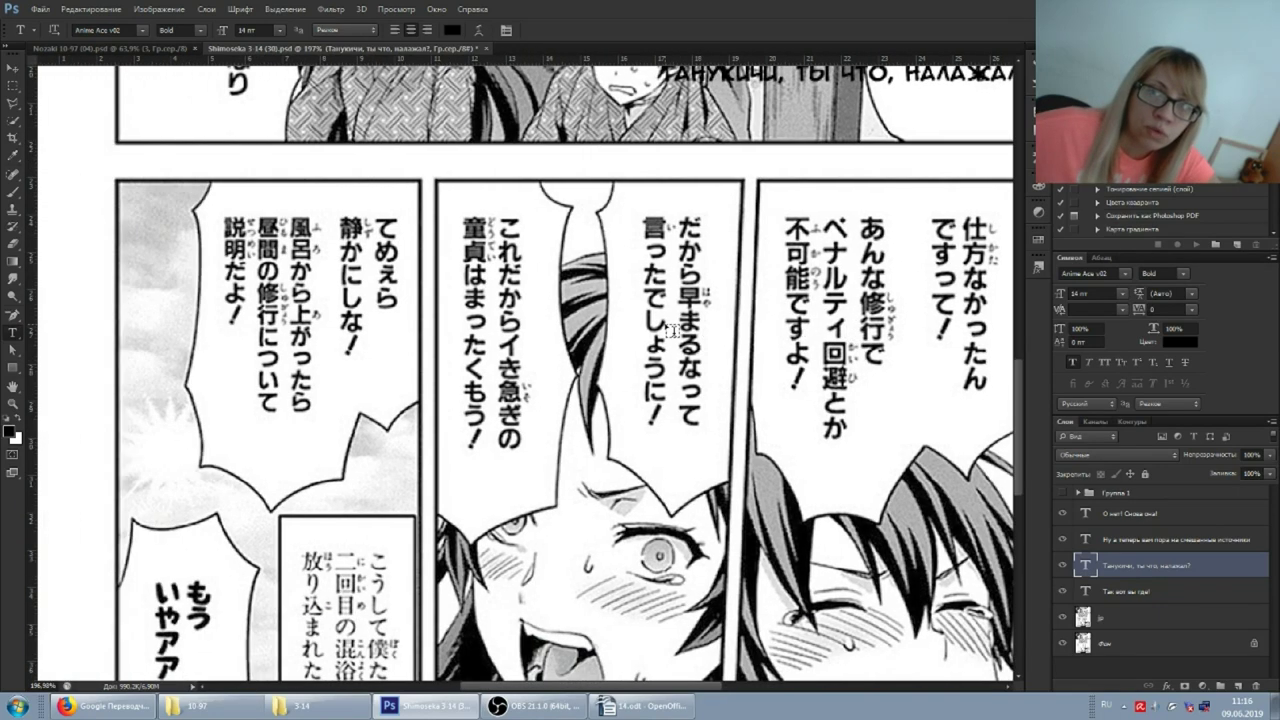
pyautogui.hscroll(2, 680, 337)
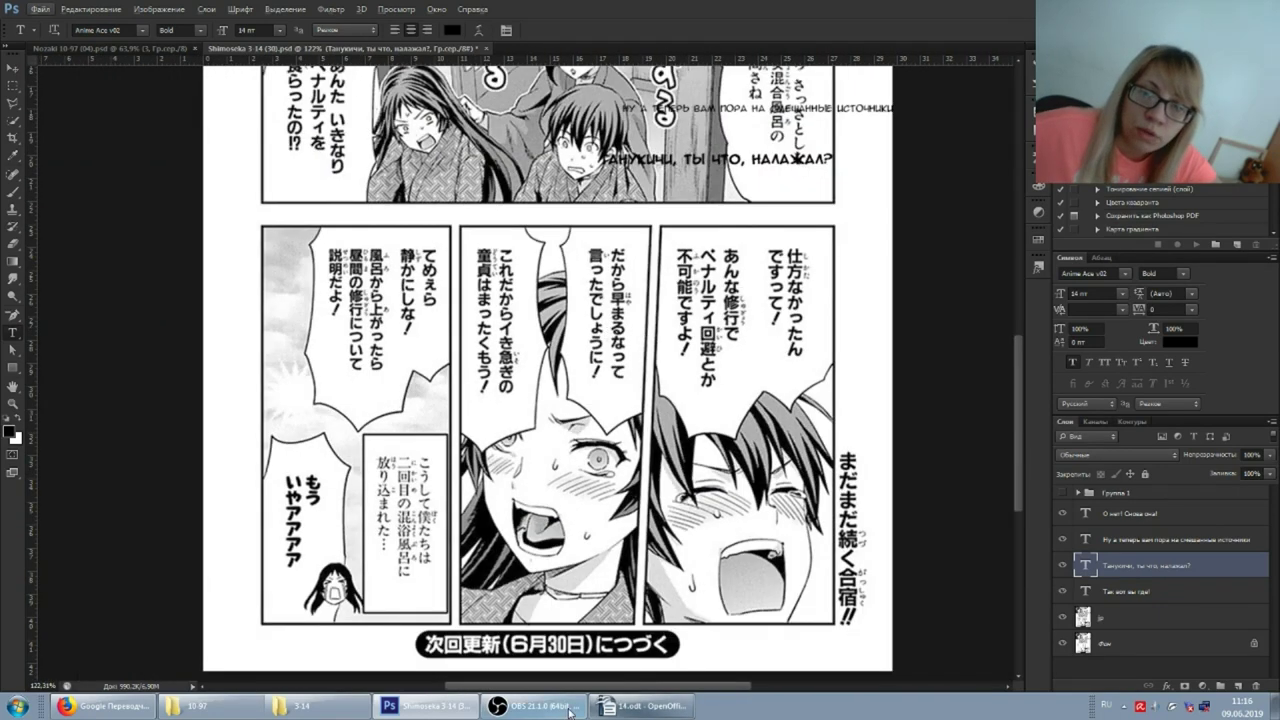
pyautogui.click(535, 706)
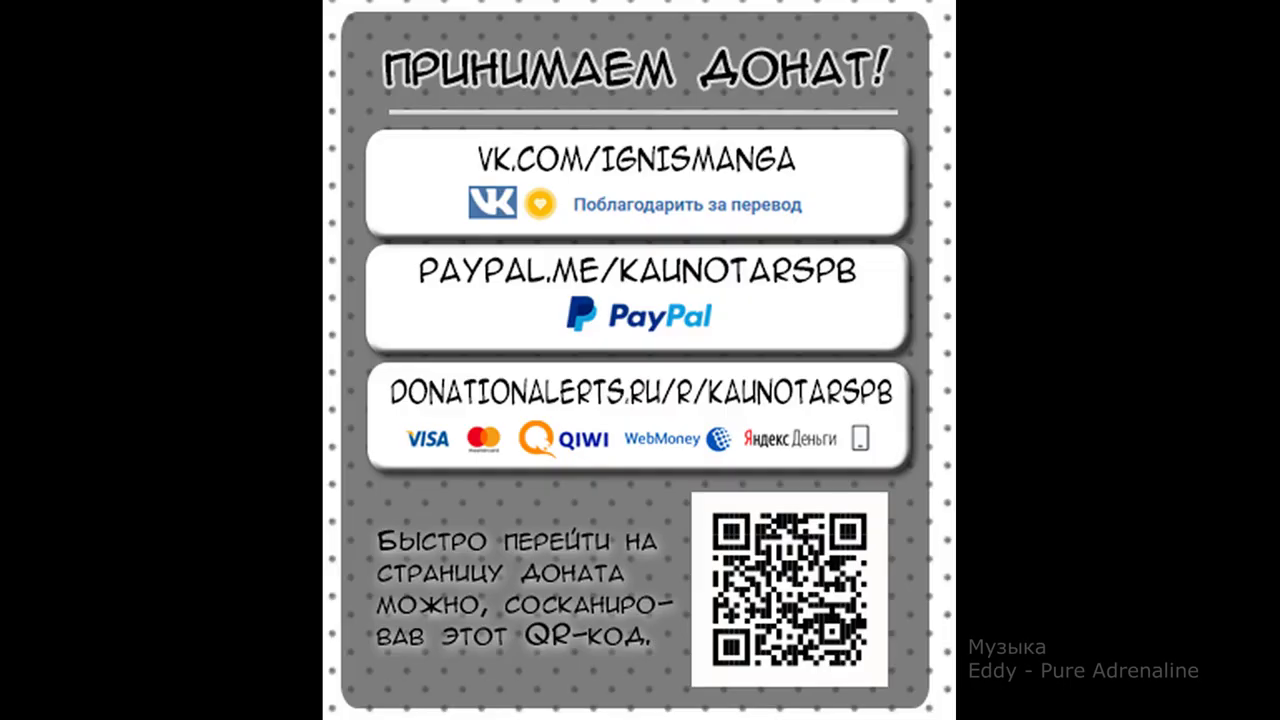